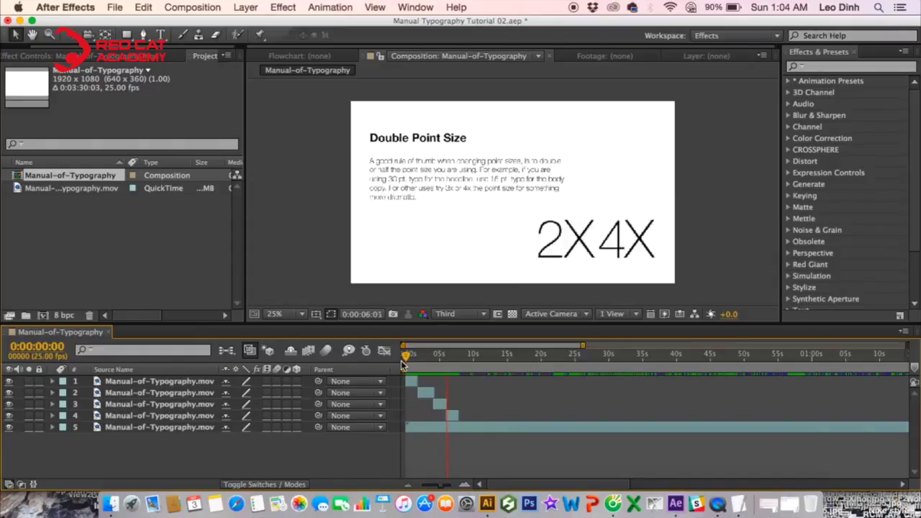
- Create a new composition named Typography Transformation
left_click(460, 371)
left_click_drag(449, 360, 437, 360)
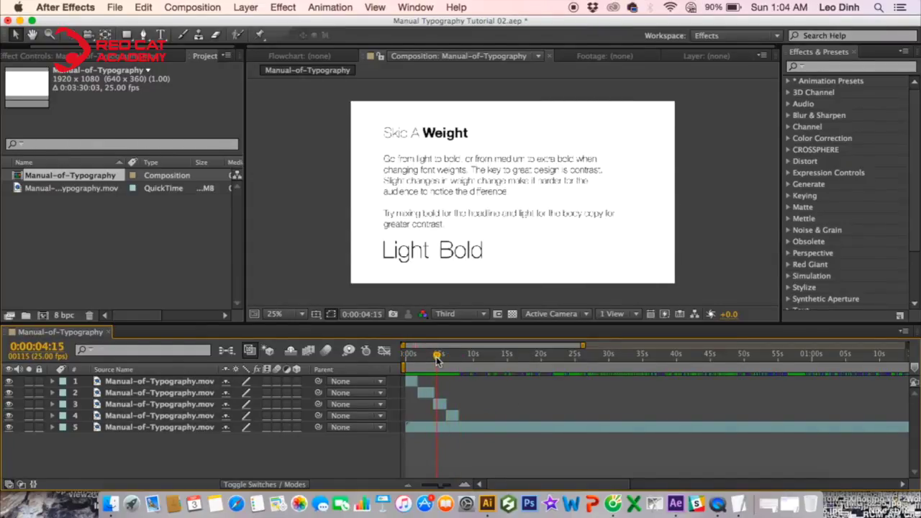
left_click(207, 8)
left_click(212, 22)
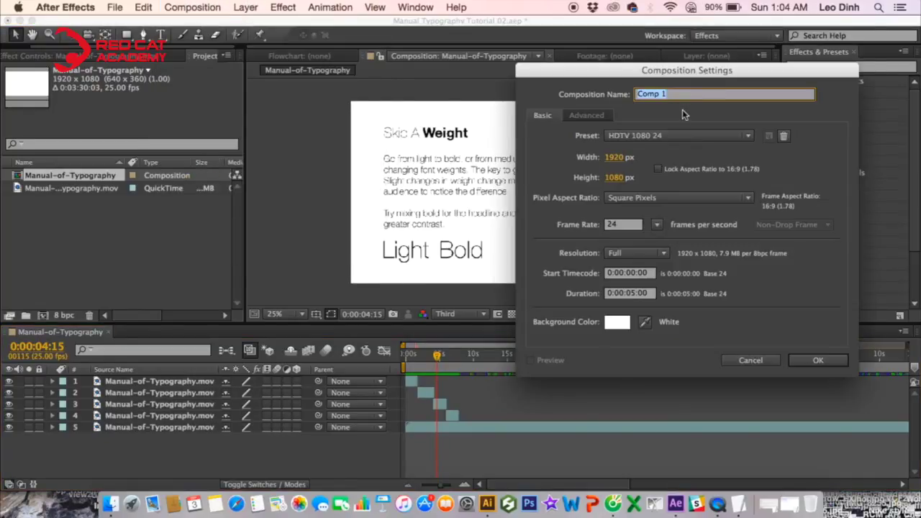
type("Typography Transformat")
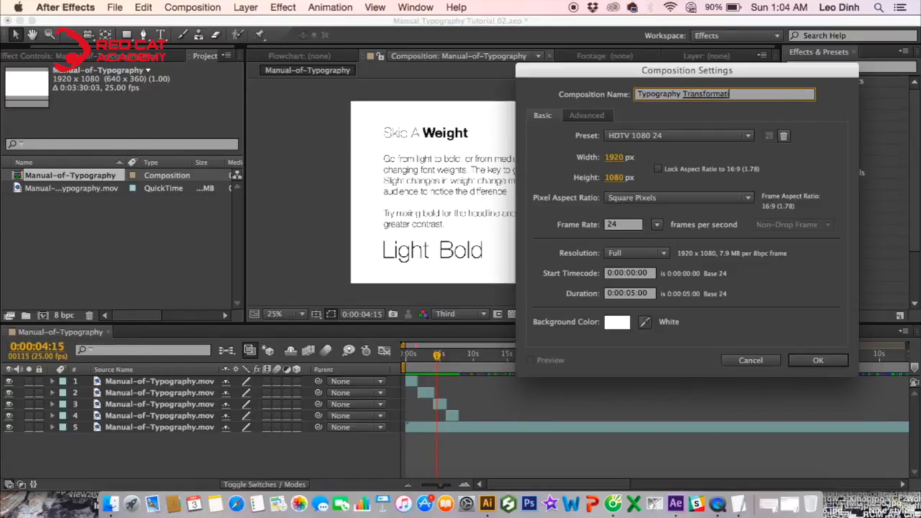
type("ion")
key("Return")
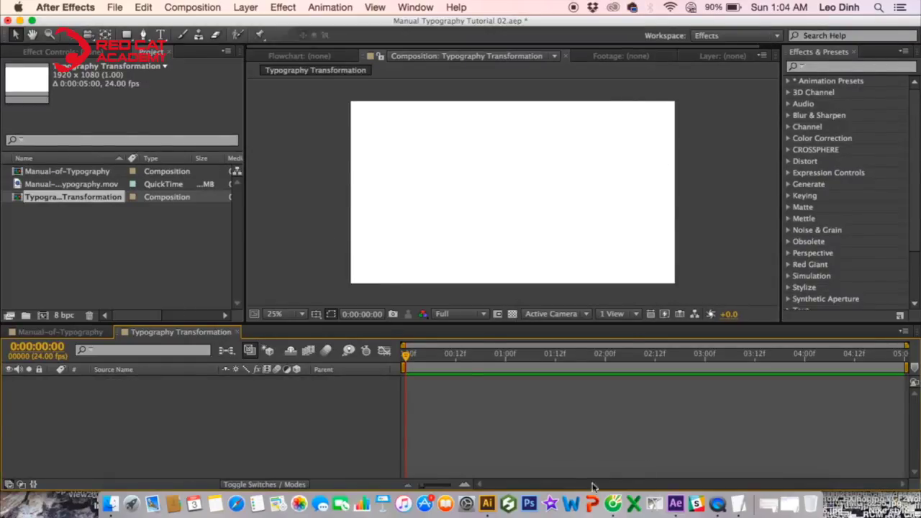
- Switch to Illustrator, add the text Red Cat Motion and position it across the middle of the artboard
left_click(488, 505)
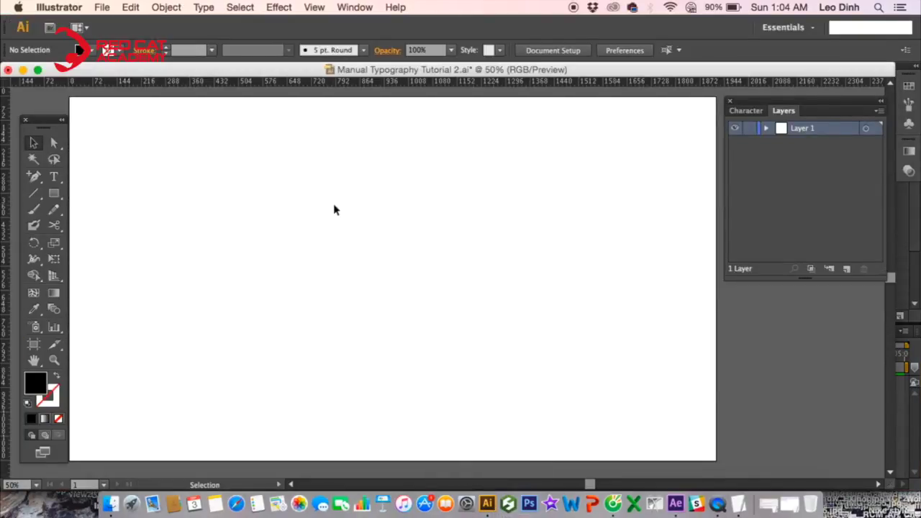
left_click(54, 176)
left_click(246, 246)
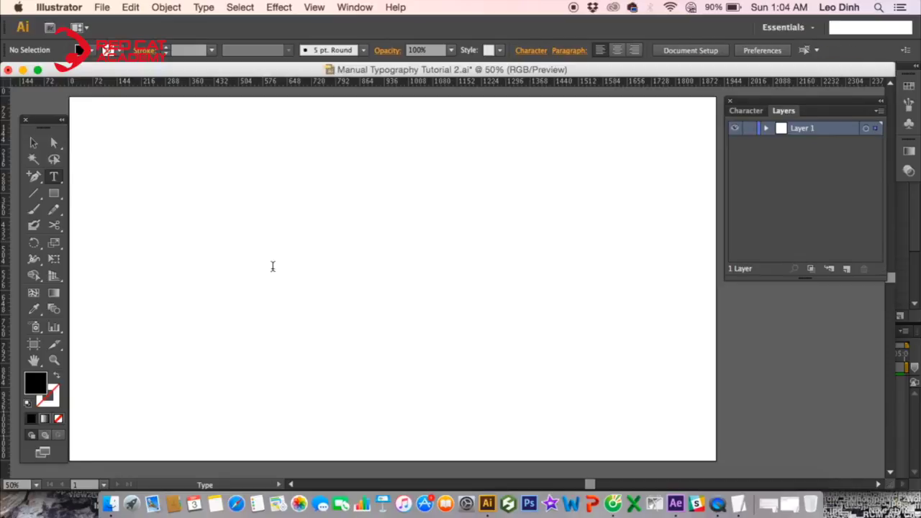
type("Re")
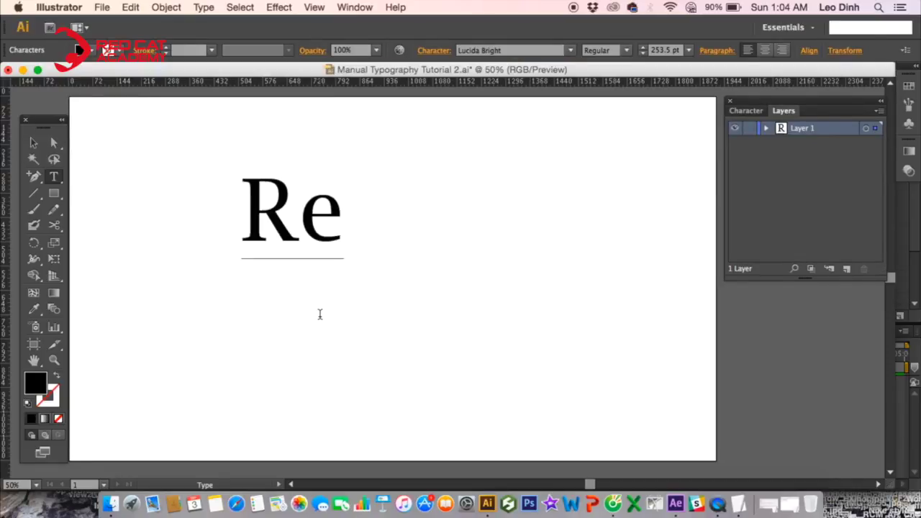
type("d Cat Mo")
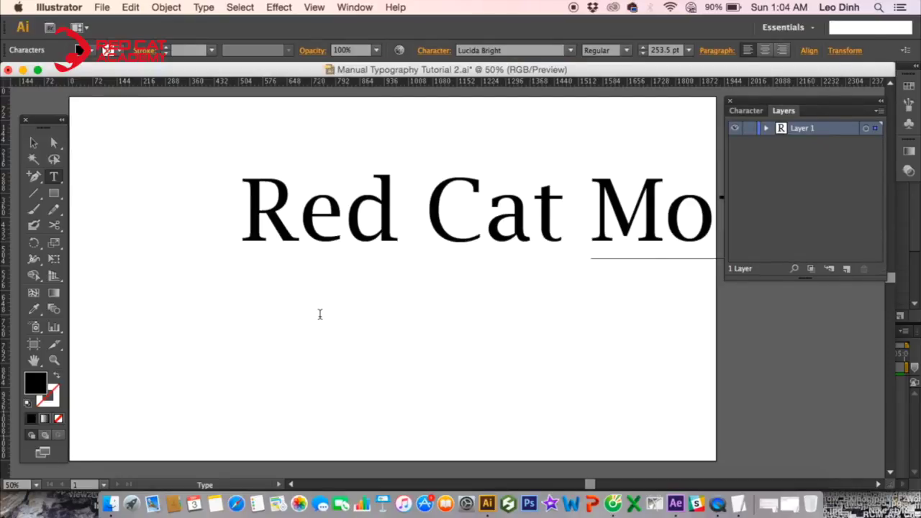
left_click(34, 142)
left_click_drag(430, 226, 286, 281)
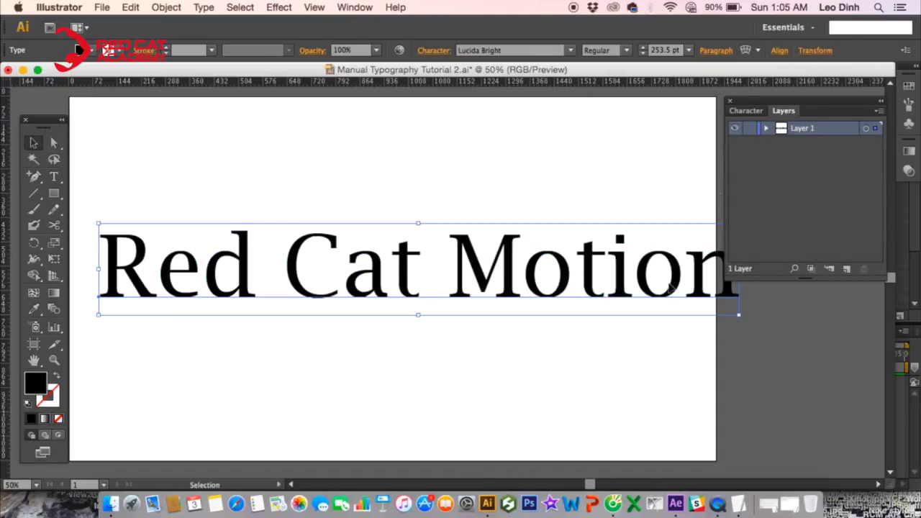
- Set the font of the Red Cat Motion text to Rockwell
left_click(513, 50)
type("f")
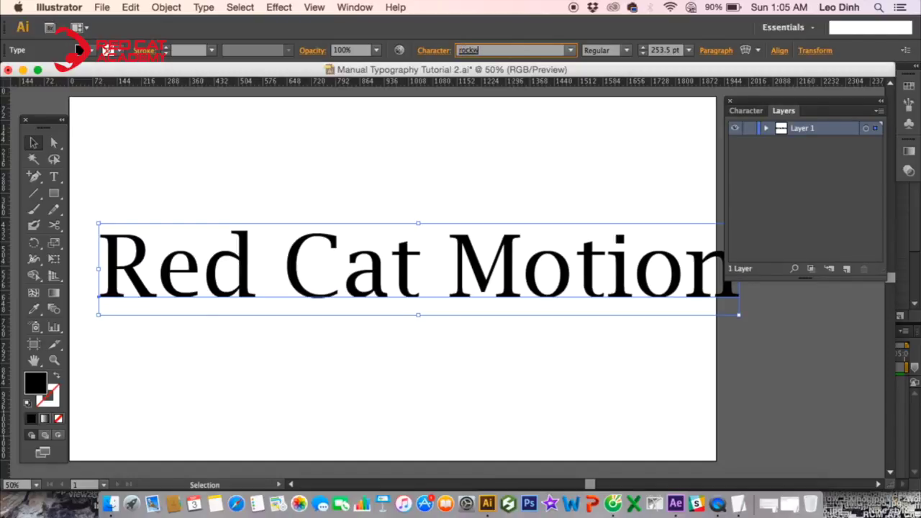
type("ockwell")
key("Return")
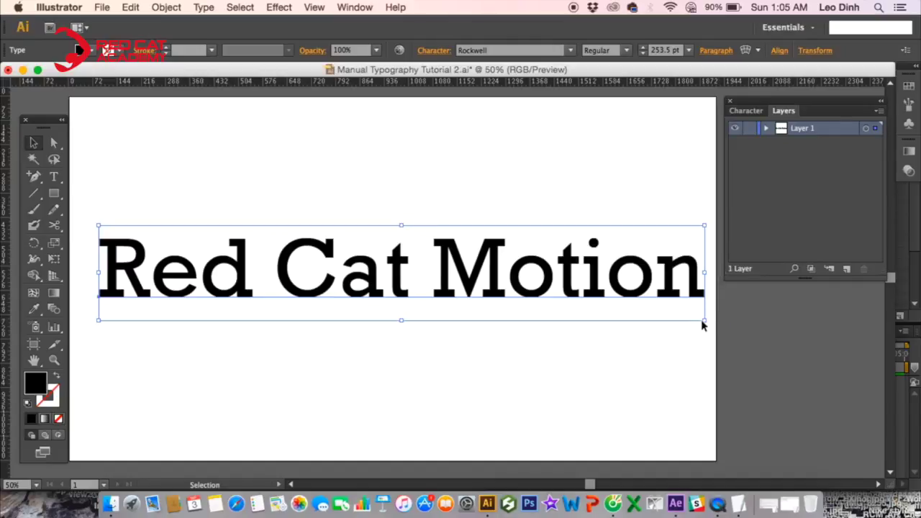
- Scale the text down to about 208 pt so it fits the artboard, and set its style to Bold
left_click_drag(707, 319, 652, 326)
left_click(628, 50)
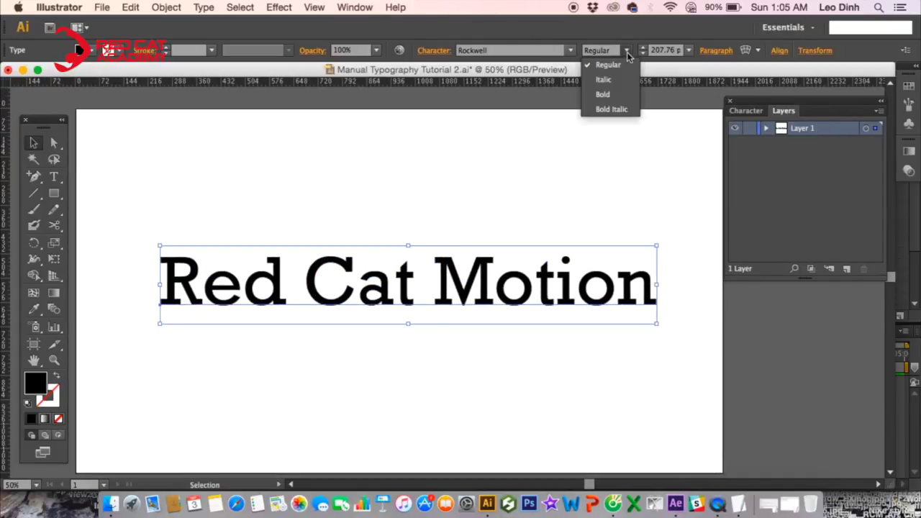
left_click(614, 97)
left_click(418, 224)
- Select the Red Cat Motion text and add a new layer above Layer 1
key("super+equal")
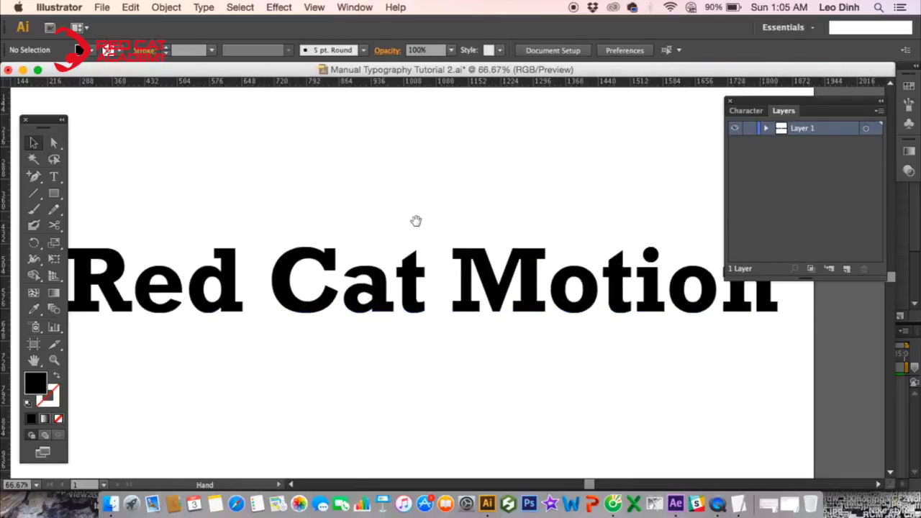
left_click_drag(416, 222, 606, 226)
left_click(424, 295)
left_click_drag(483, 189, 302, 229)
left_click_drag(310, 260, 364, 255)
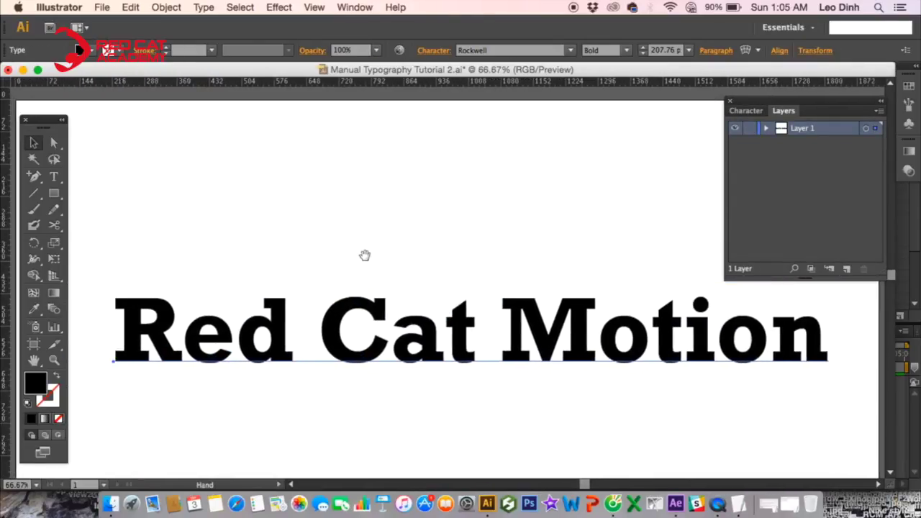
left_click_drag(304, 273, 302, 262)
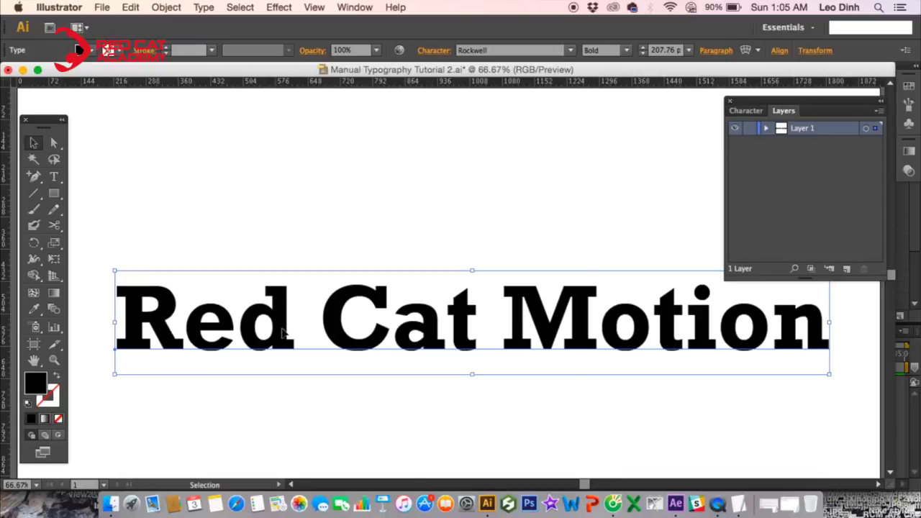
key("a")
key("v")
left_click(847, 269)
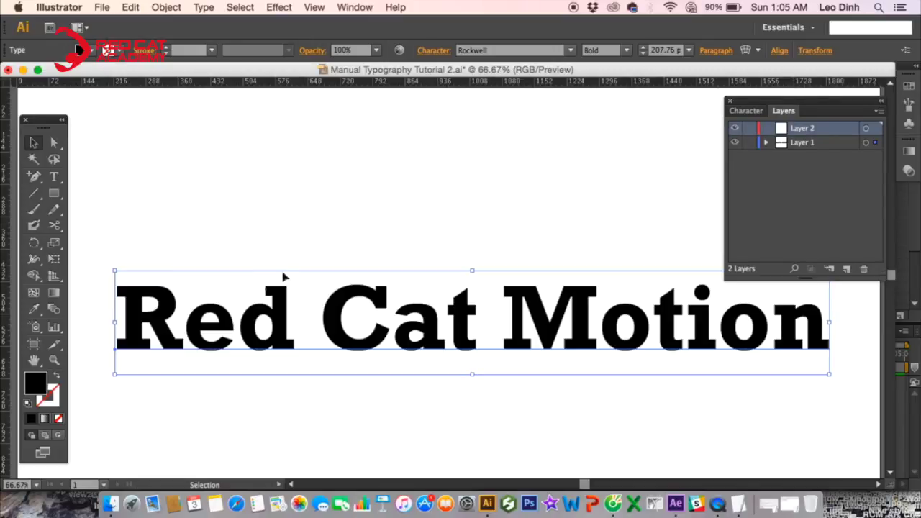
- Copy the text in place onto Layer 2, and lock and hide Layer 1
key("super+c")
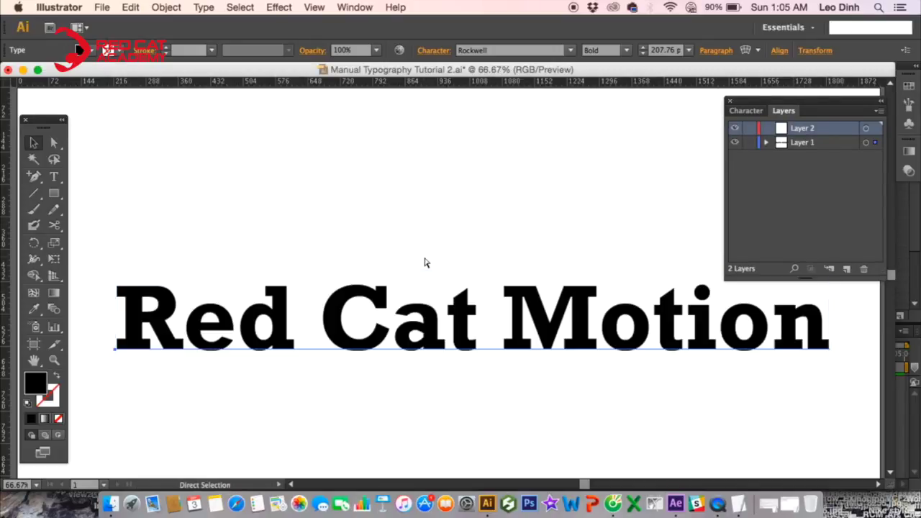
key("super+f")
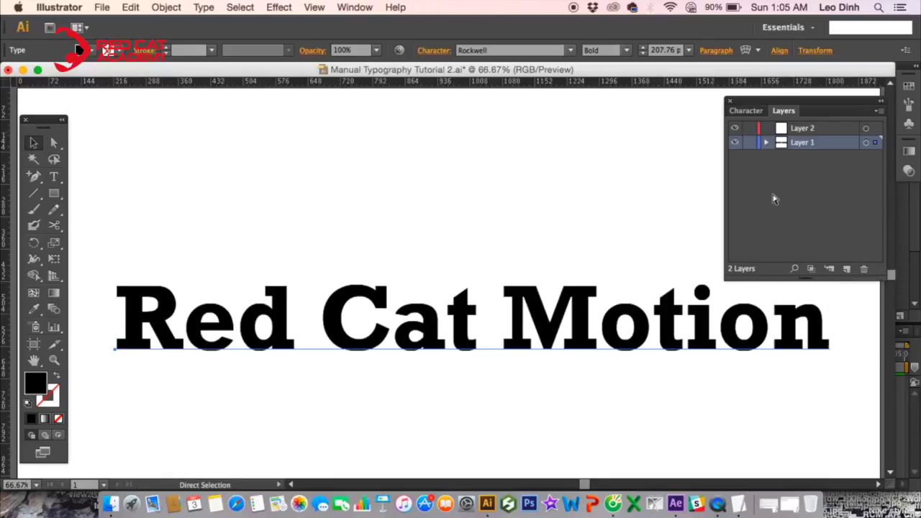
left_click(750, 143)
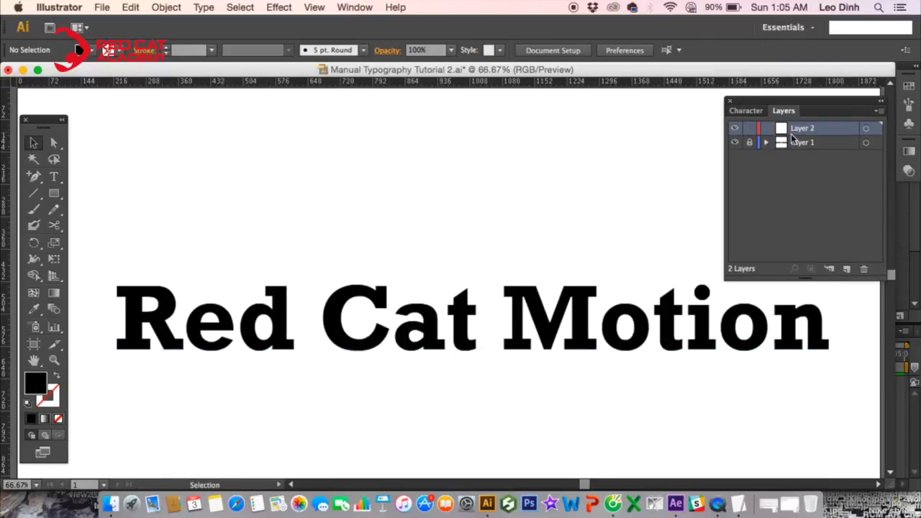
key("super+f")
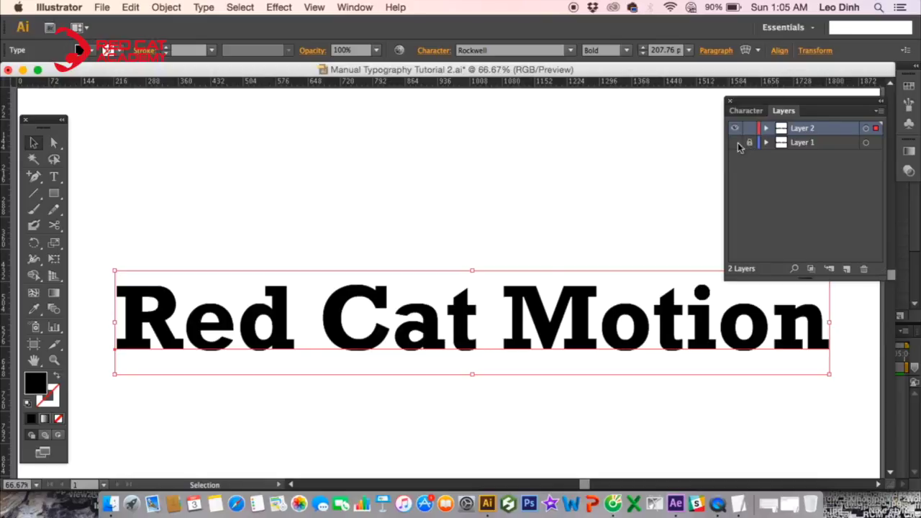
- Change the font of all the text on Layer 2 to Helvetica Neue
left_click(289, 243)
double_click(257, 329)
key("super+a")
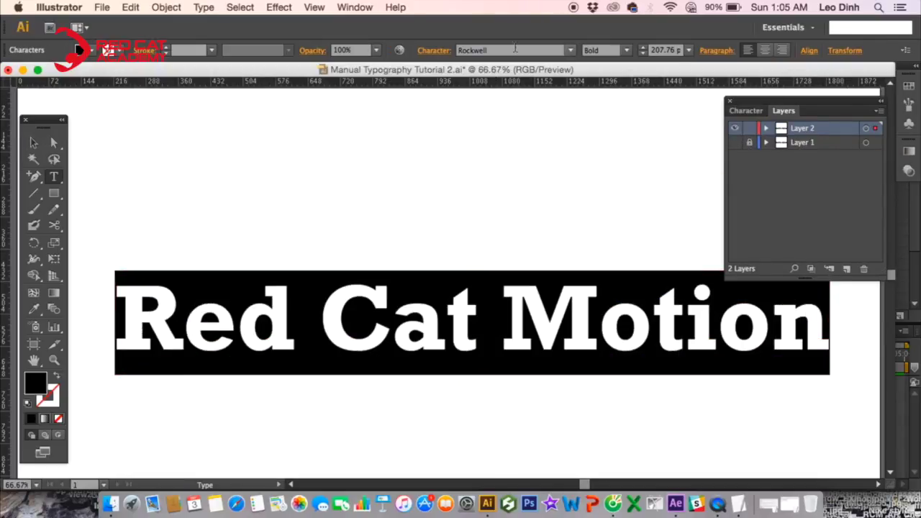
left_click(502, 50)
type("Helvetica")
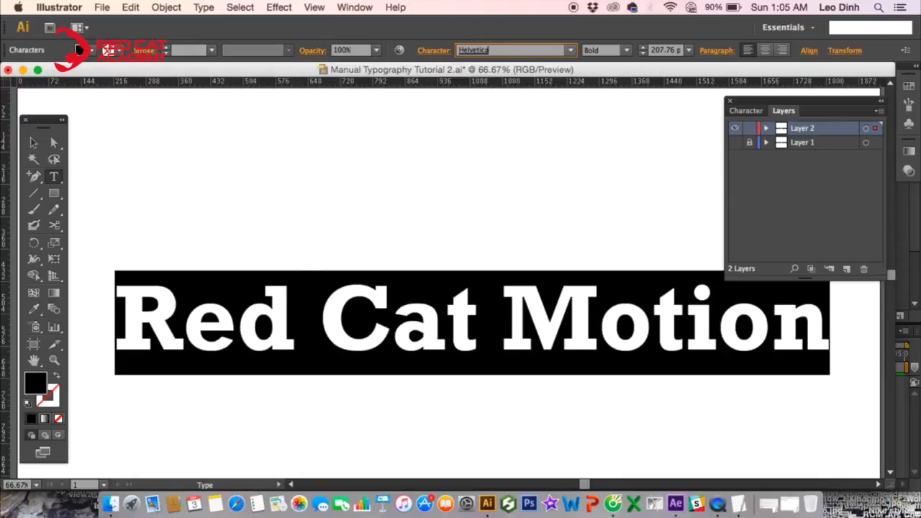
key("Return")
left_click(515, 50)
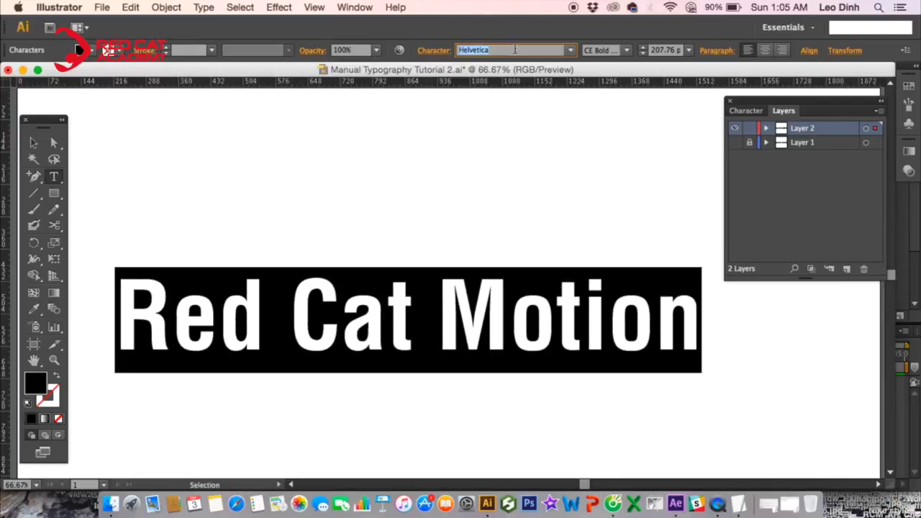
key("Right")
type("Na")
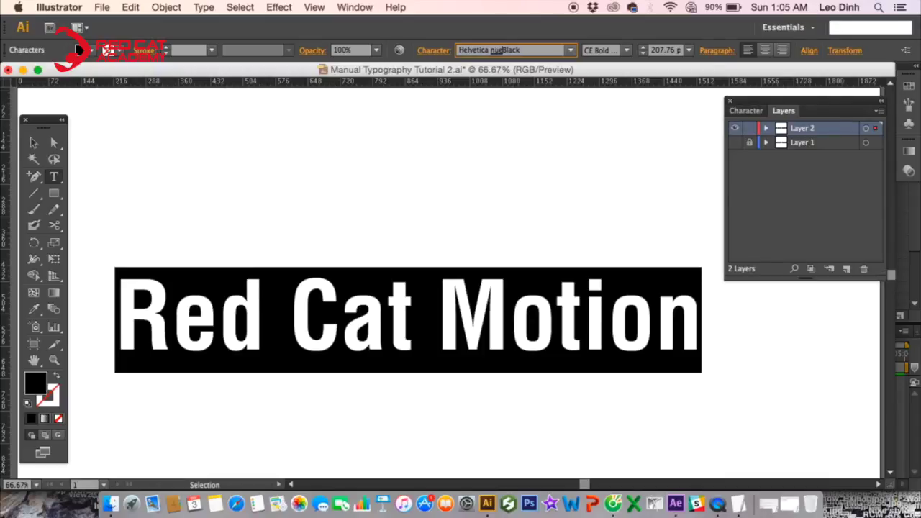
key("Return")
left_click(570, 50)
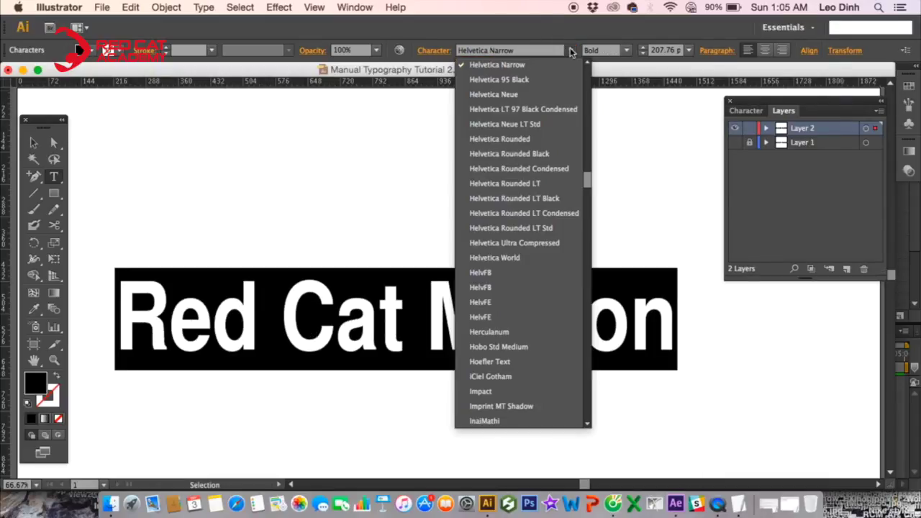
left_click(549, 94)
left_click(33, 143)
- Show Layer 1 briefly to compare the Rockwell text with the Helvetica Neue text, and hide it again
left_click(735, 143)
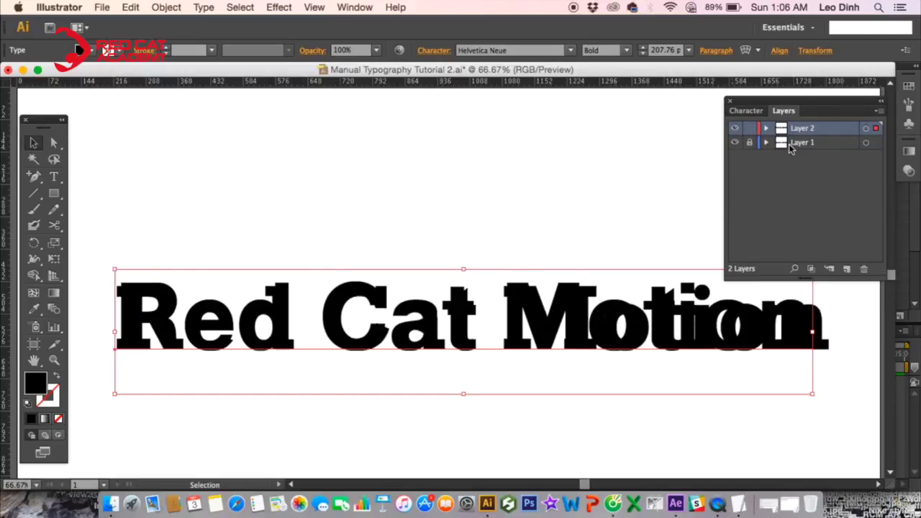
left_click(752, 143)
left_click(735, 142)
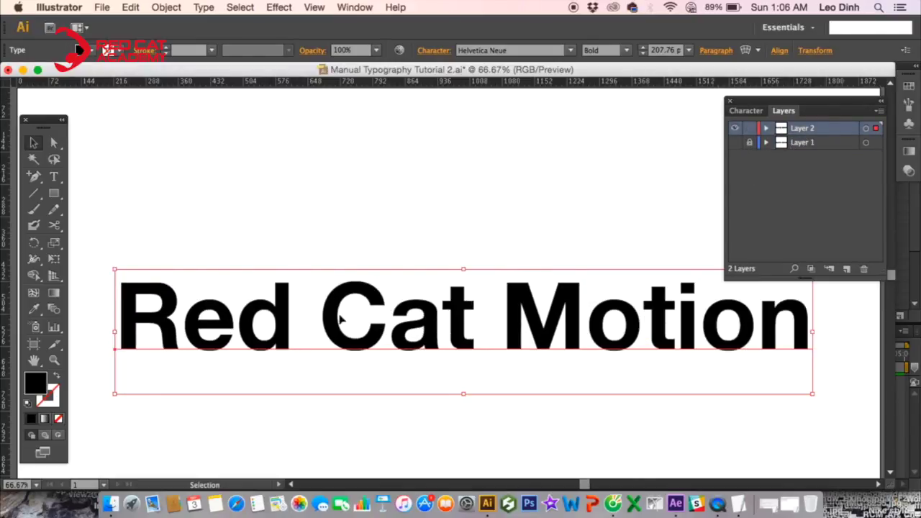
- Fill the Helvetica Neue text on Layer 2 with bright red
double_click(38, 386)
left_click_drag(647, 143, 694, 133)
left_click(805, 142)
left_click(329, 164)
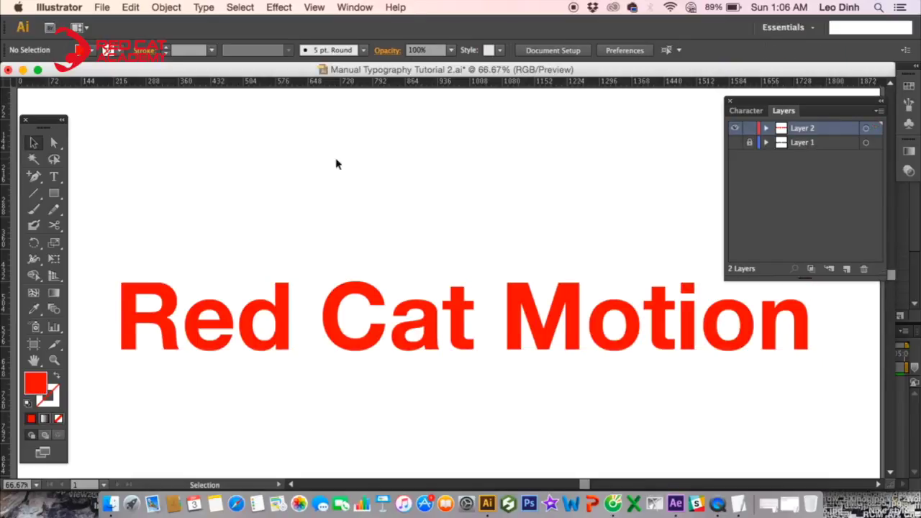
- Hide Layer 2, show and unlock Layer 1, and select its Rockwell text
left_click(735, 128)
left_click(735, 142)
left_click(751, 143)
left_click(795, 144)
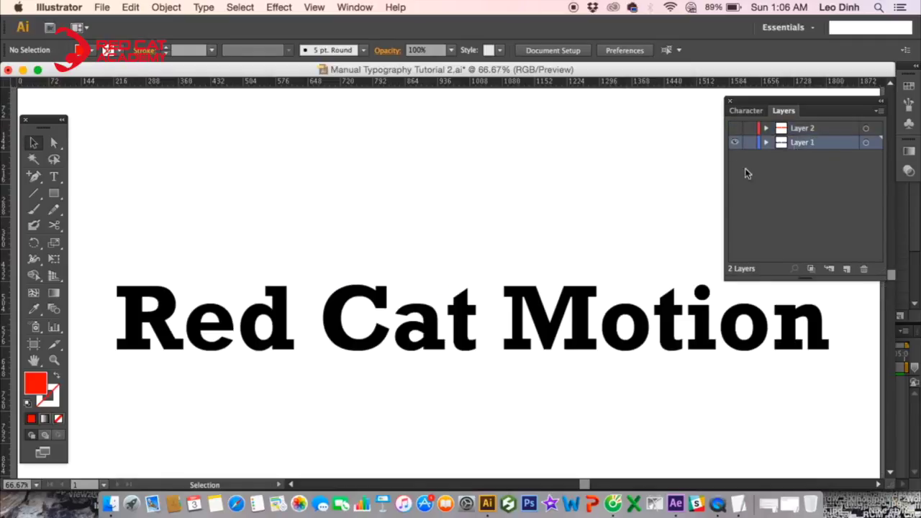
left_click(331, 329)
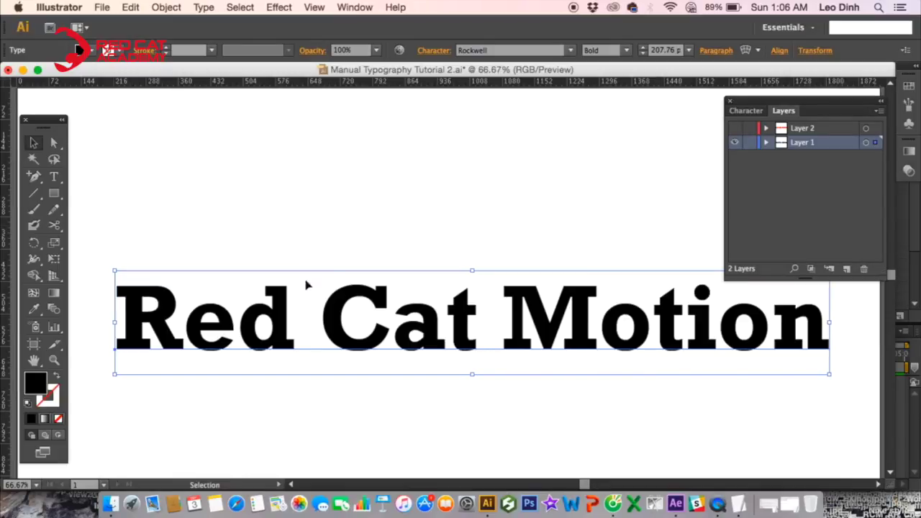
- Overlay the red text on the Rockwell text briefly to compare the letter shapes, and return to Layer 1
left_click(735, 128)
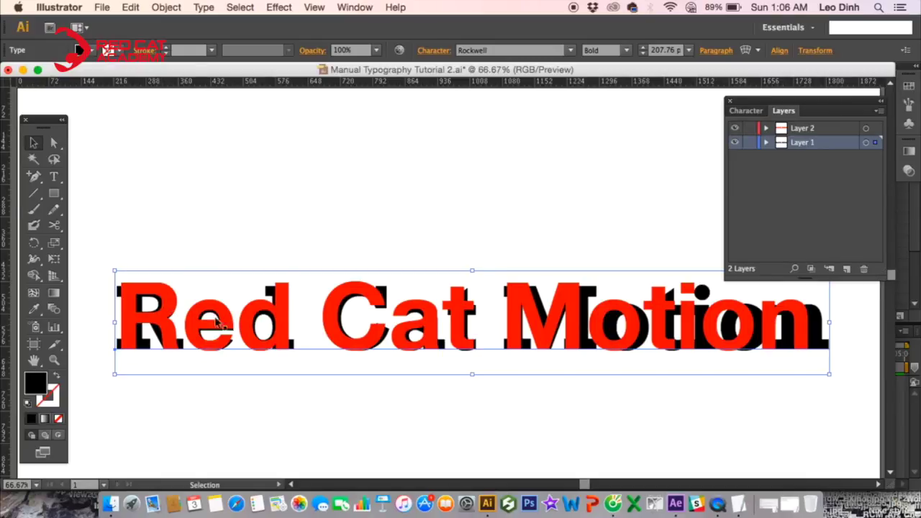
left_click(735, 128)
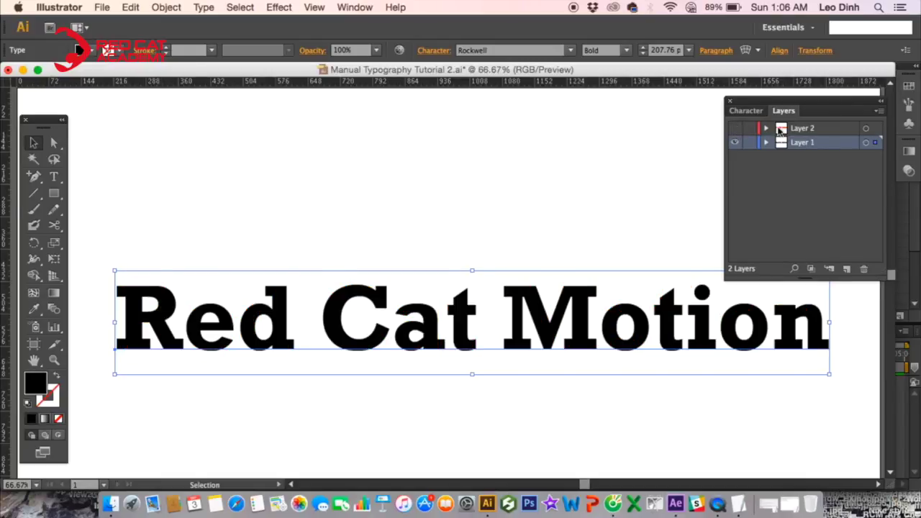
left_click(777, 131)
left_click(793, 143)
- Convert the Rockwell text on Layer 1 to outlines and ungroup the letters
right_click(251, 330)
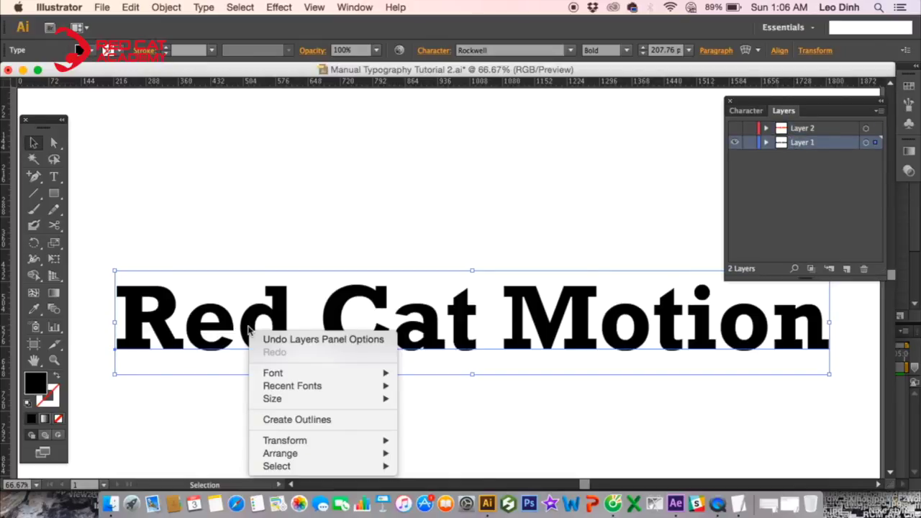
left_click(307, 421)
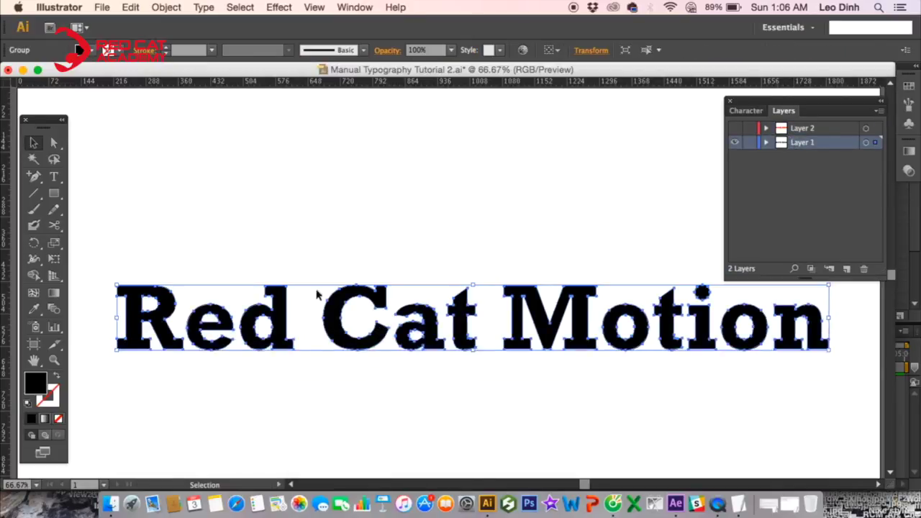
right_click(281, 314)
left_click(360, 397)
left_click(288, 395)
left_click(241, 328)
- Remove the outlined letters of the word Red from Layer 1 and add a new layer above it
left_click_drag(100, 231, 321, 407)
key("Delete")
left_click(846, 268)
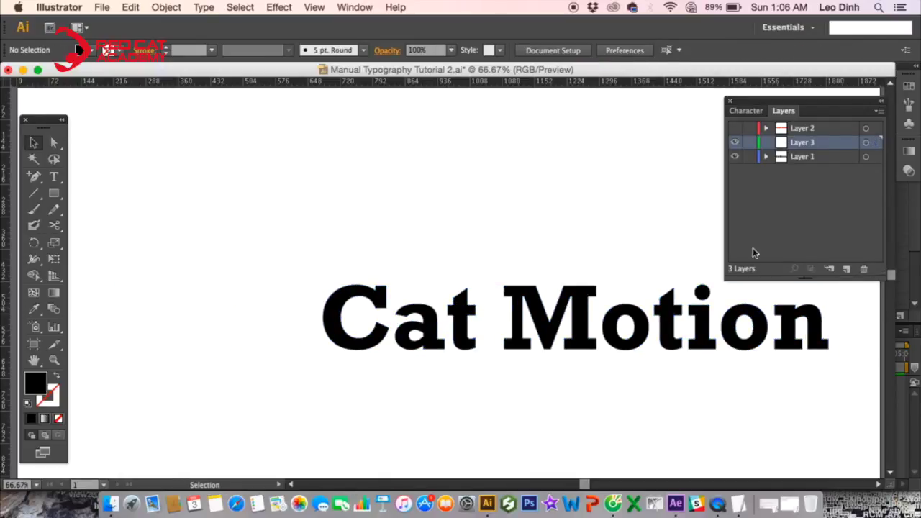
- Paste the outlined Red letters in place on Layer 3, check them against the rest of the text, and show Layer 2
key("super+f")
left_click(443, 226)
left_click_drag(173, 304, 278, 303)
key("super+equal")
key("super+equal")
left_click_drag(670, 242, 684, 237)
scroll(288, 204, "left", 5)
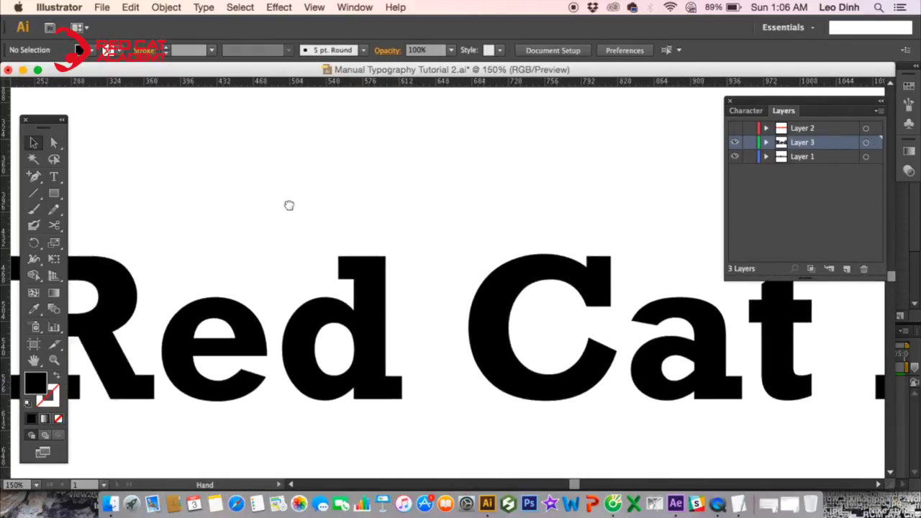
left_click_drag(107, 148, 525, 395)
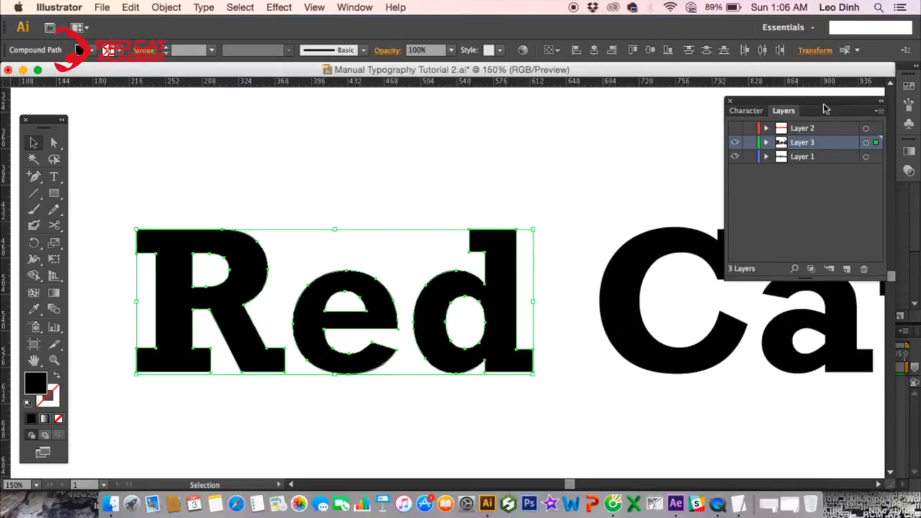
left_click(735, 129)
left_click(530, 178)
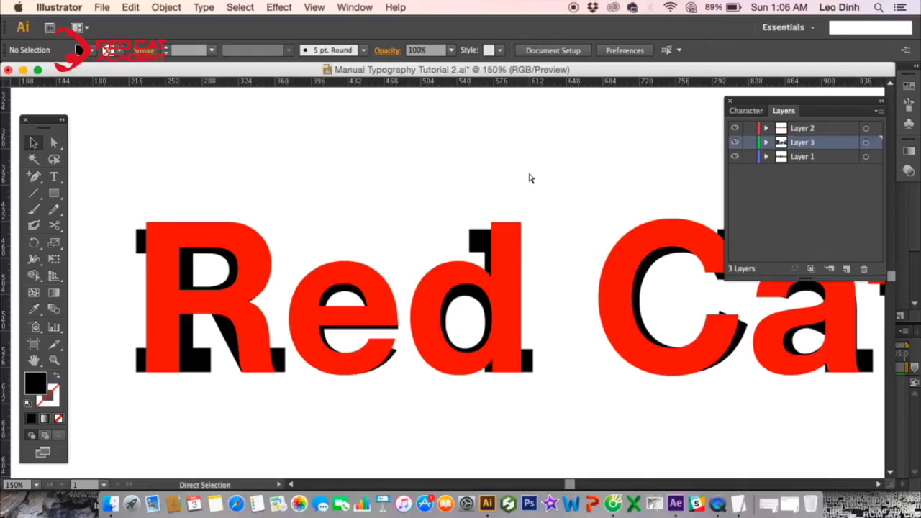
- Switch to After Effects and import Manual Typography Tutorial 2.ai as a composition with footage dimensions set to Layer Size
left_click(674, 501)
double_click(82, 227)
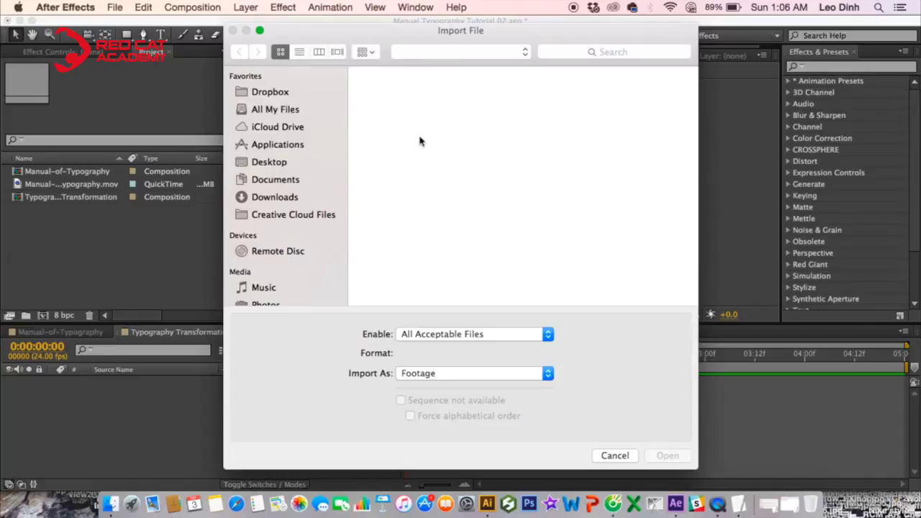
double_click(393, 101)
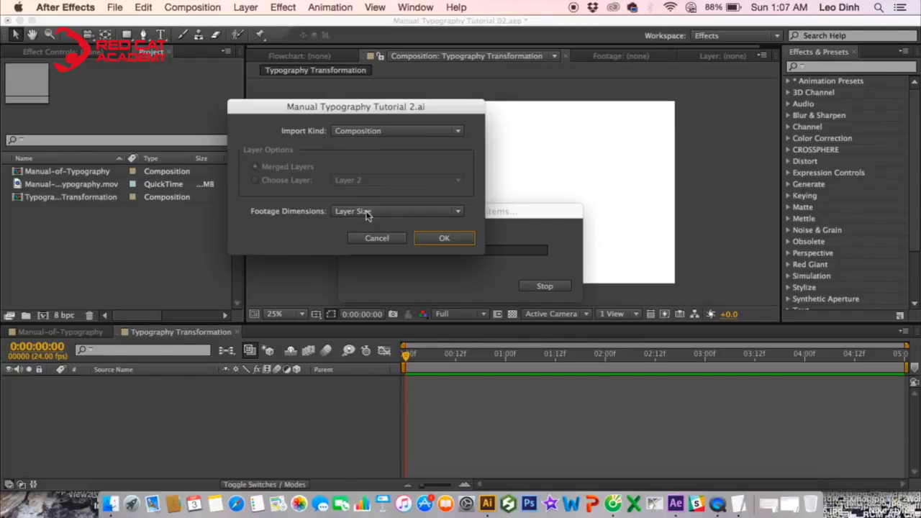
left_click(444, 238)
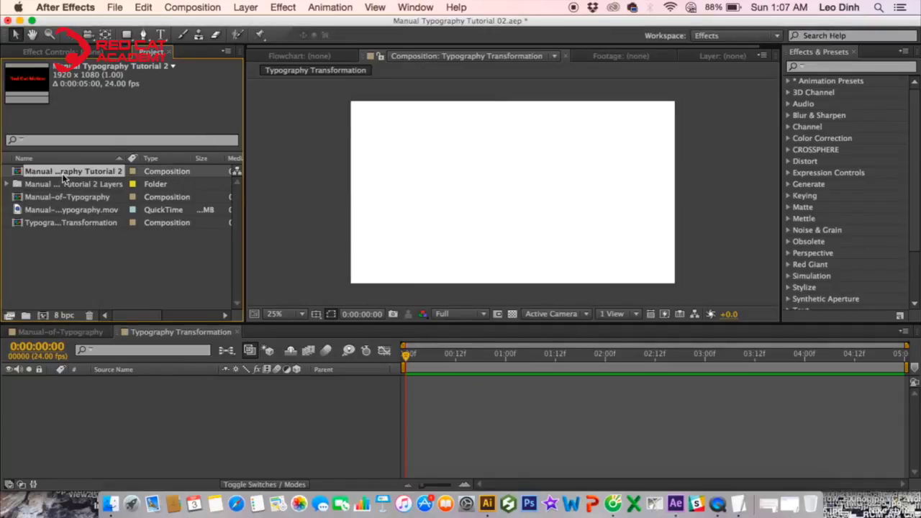
- Open the imported Manual Typography Tutorial 2 composition and close the Typography Transformation timeline
double_click(35, 172)
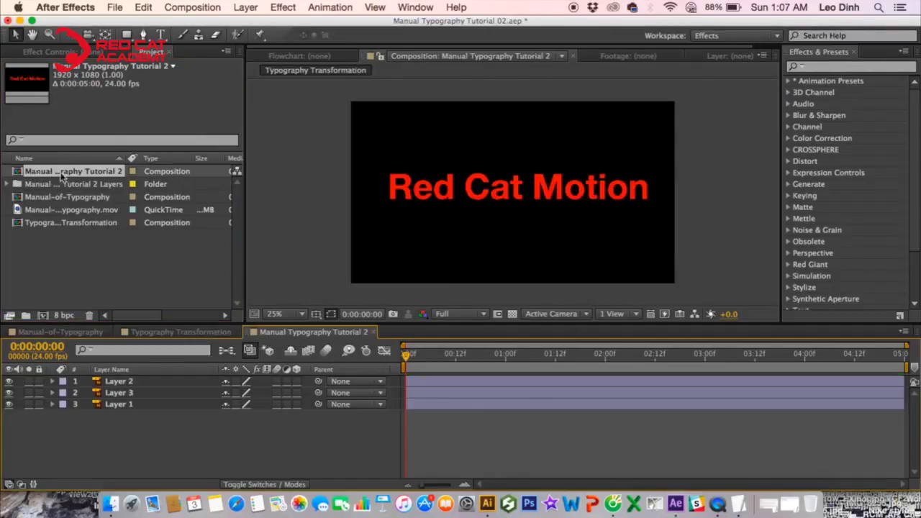
left_click(180, 331)
left_click(238, 334)
- Lock Layer 2 with the red text and solo Layer 3 containing the black word Red
left_click(142, 383)
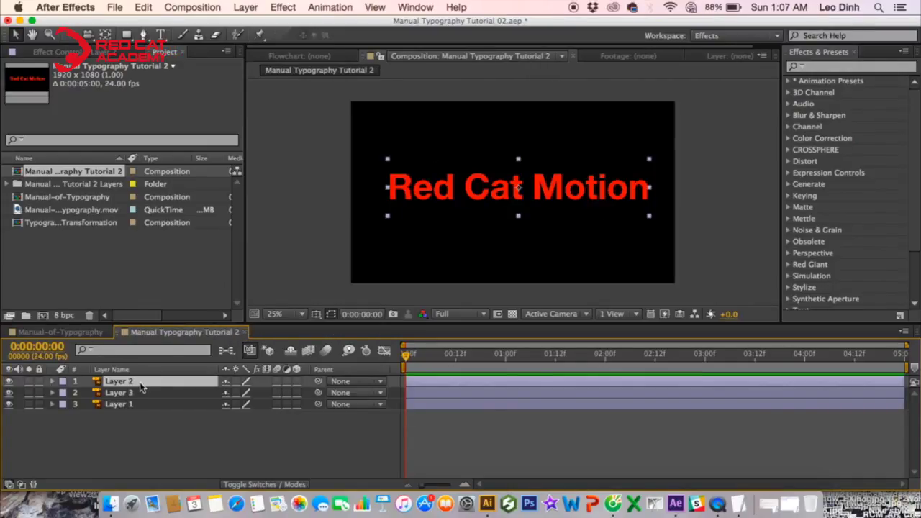
scroll(597, 195, "up", 2)
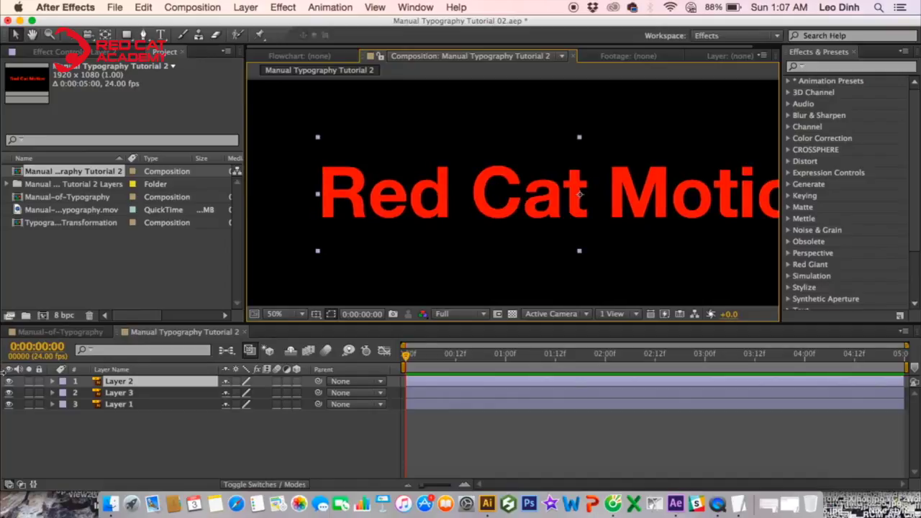
left_click(40, 382)
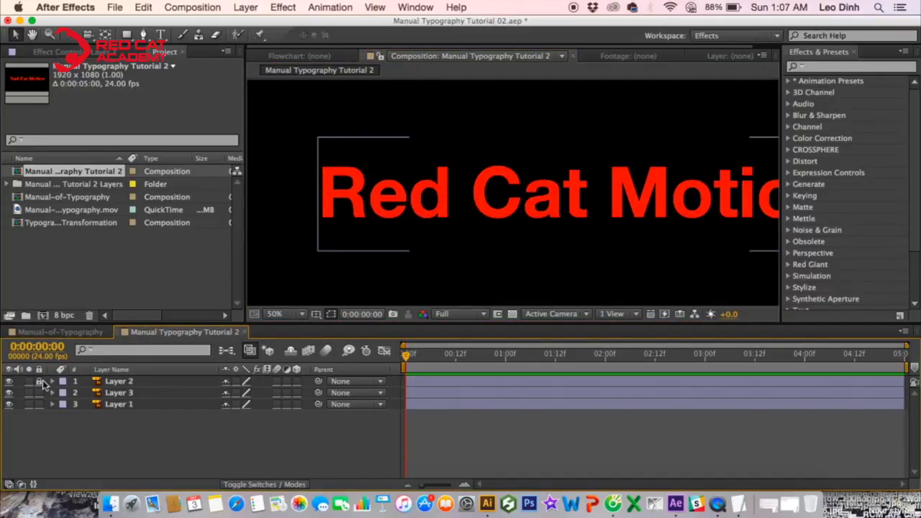
left_click(121, 394)
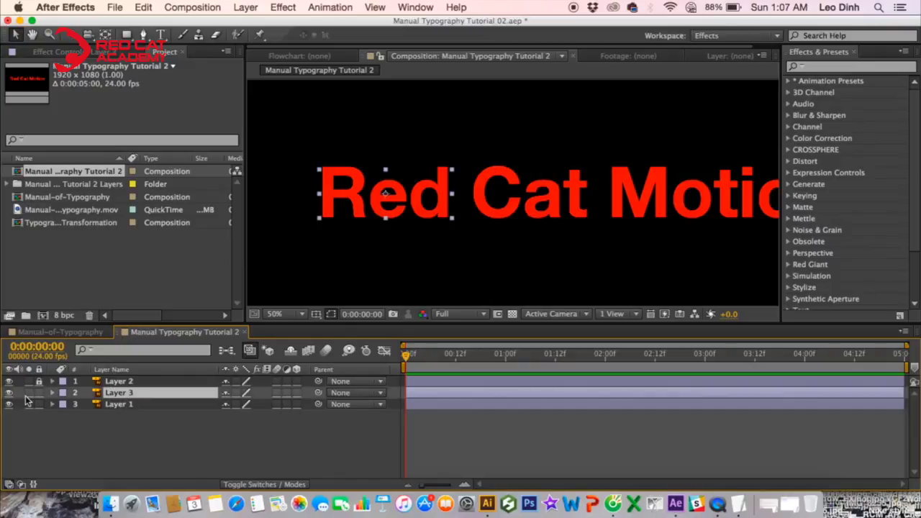
left_click(29, 393)
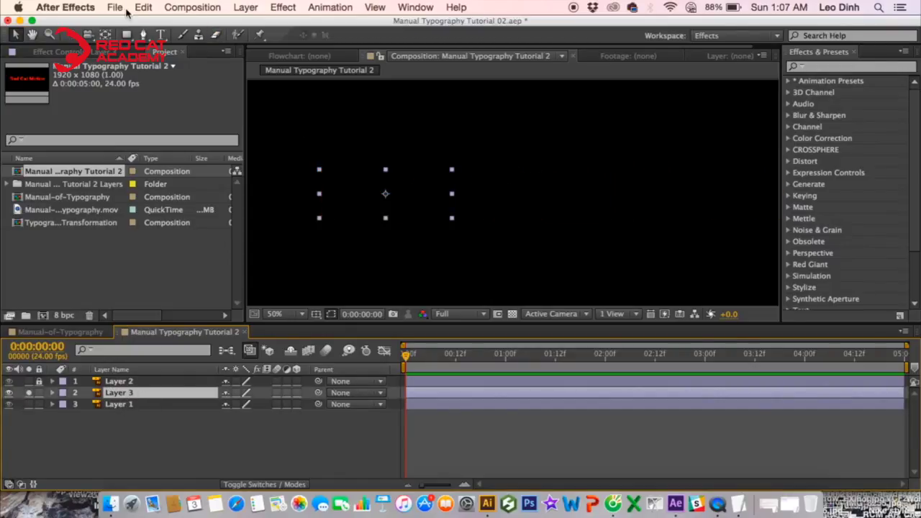
- Change the composition's background color to white (FFFFFF)
left_click(192, 7)
left_click(216, 44)
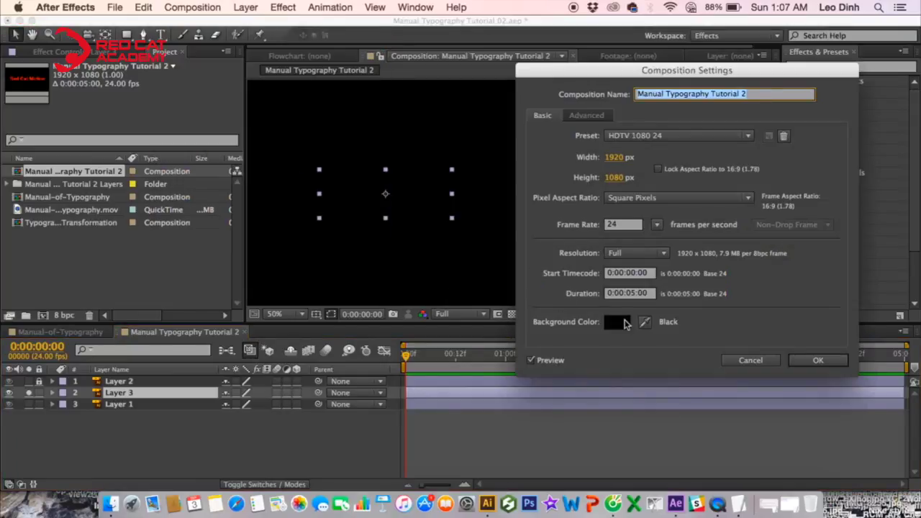
left_click(616, 322)
left_click_drag(172, 306, 112, 280)
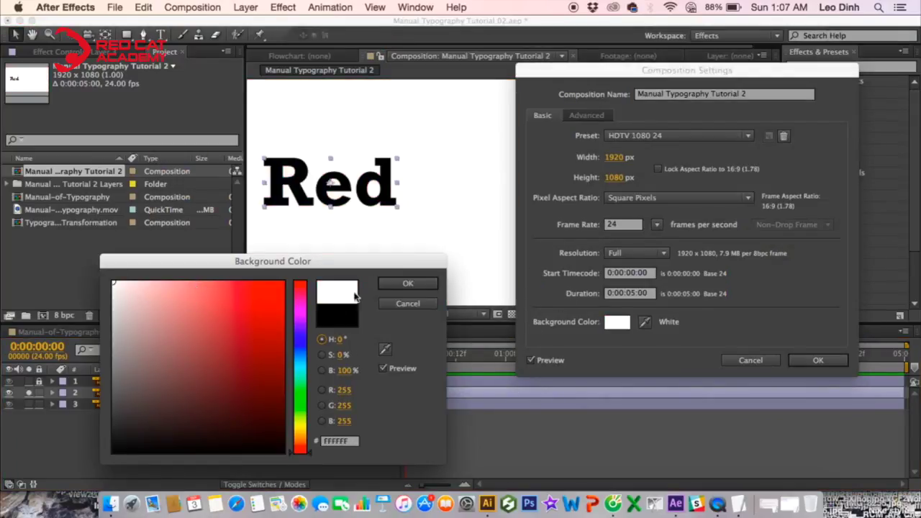
left_click(395, 284)
left_click(820, 362)
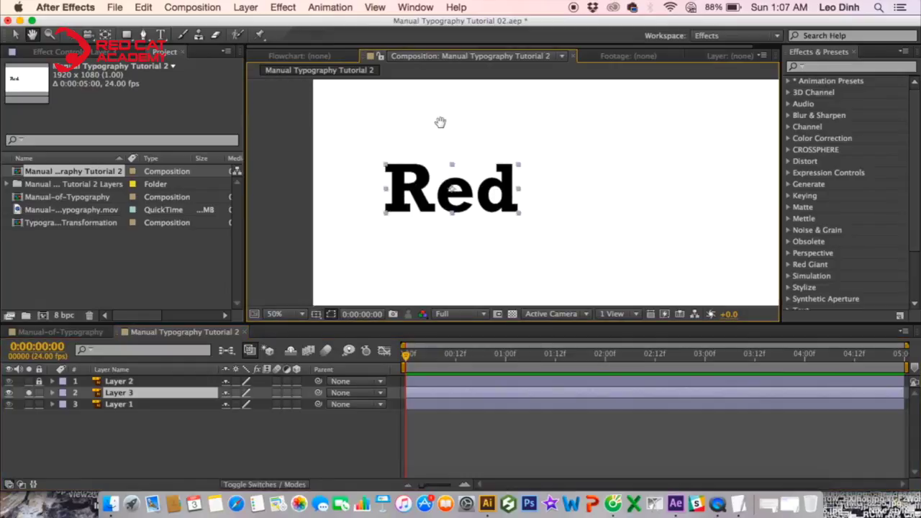
- Create shapes from the Layer 3 vector layer and solo Layer 2 as a red reference behind the outlines
right_click(130, 397)
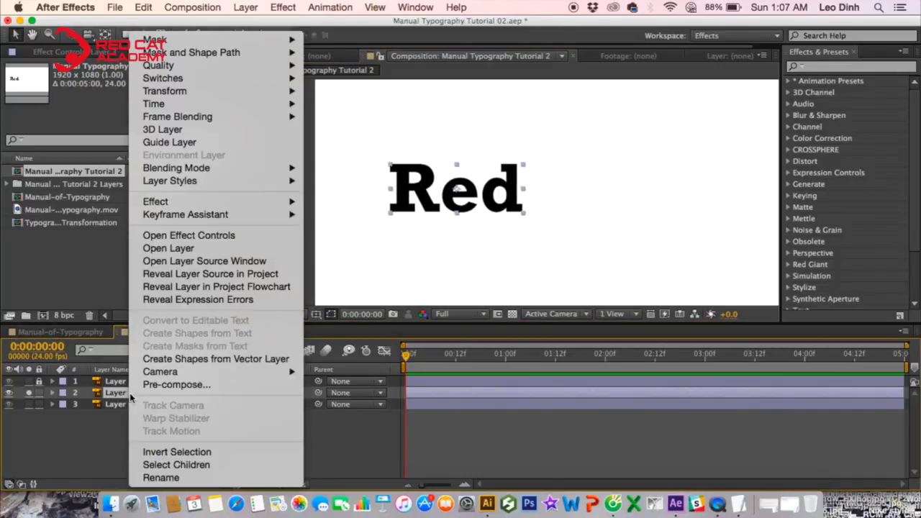
left_click(205, 362)
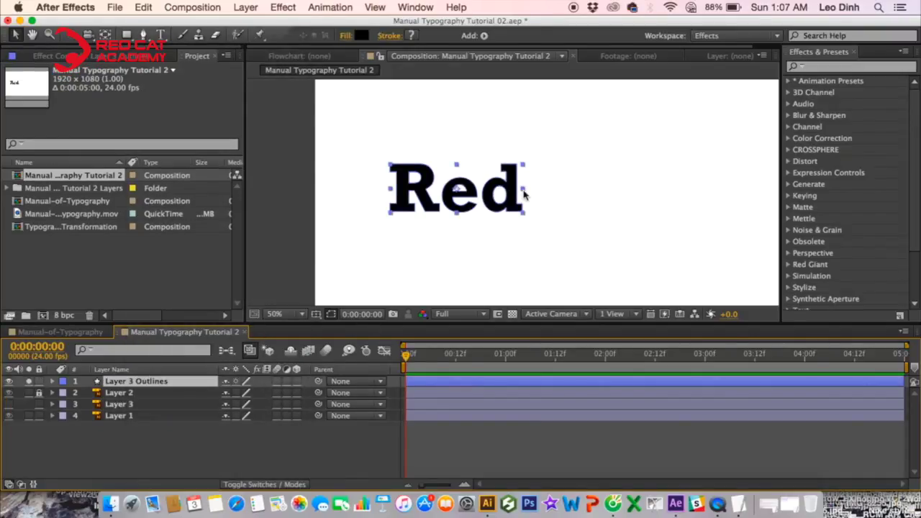
scroll(524, 196, "up", 2)
scroll(314, 238, "left", 3)
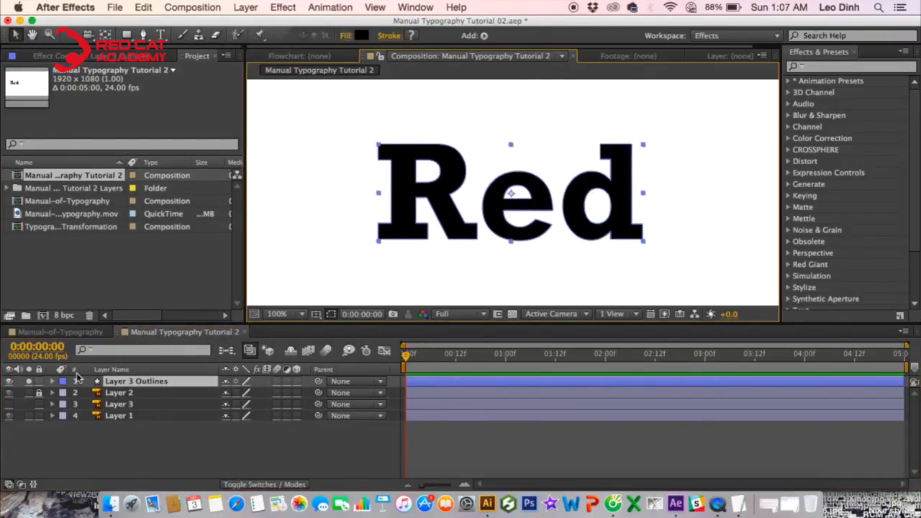
left_click(30, 393)
scroll(504, 209, "right", 2)
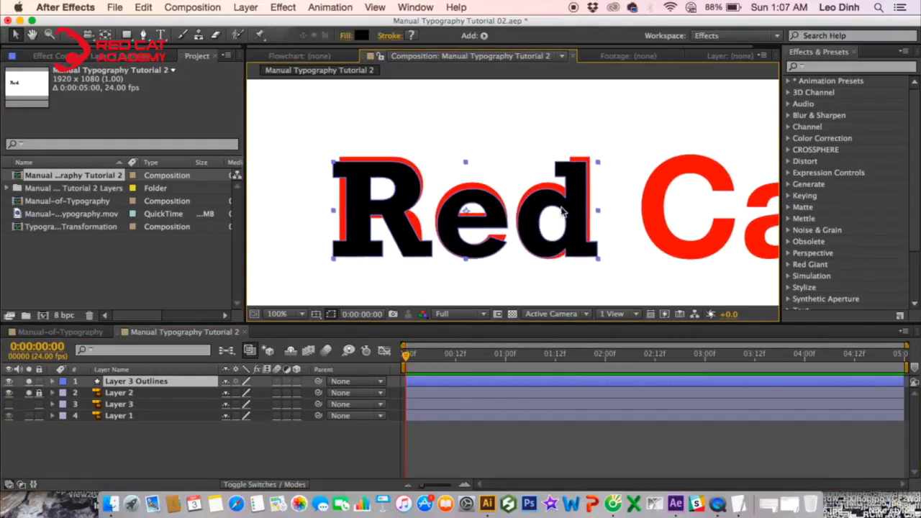
- Expand the contents of Layer 3 Outlines and rename Group 1 as d
left_click(52, 381)
left_click(64, 393)
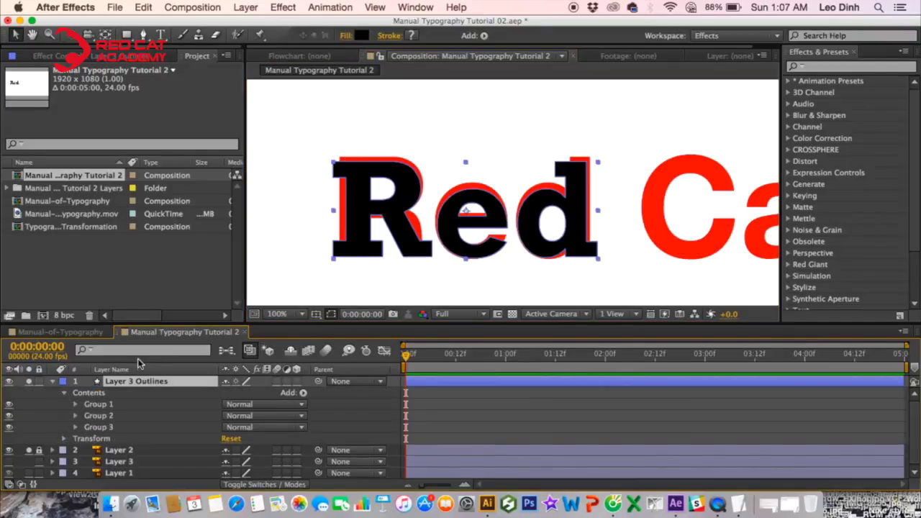
left_click(75, 405)
left_click(104, 406)
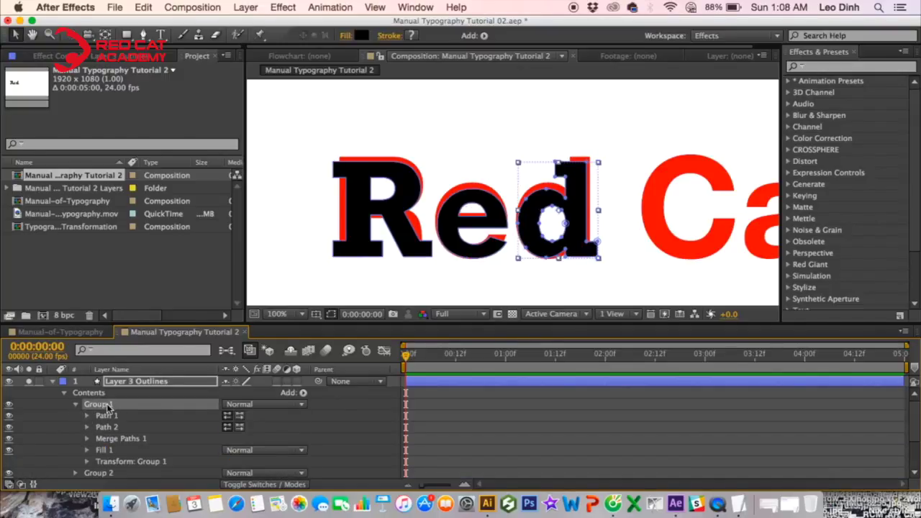
key("Return")
type("d")
key("Return")
scroll(118, 421, "down", 3)
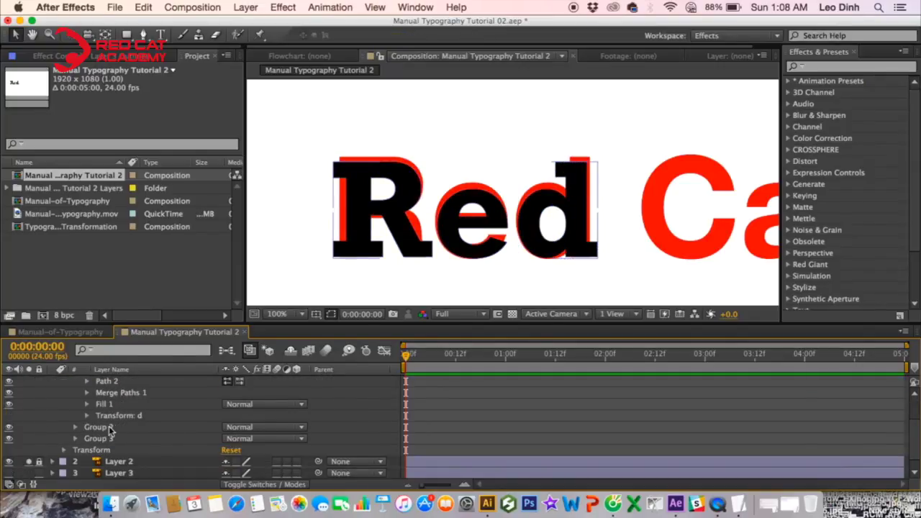
- Rename the shape groups of the other two letters, Group 2 as e and Group 3 as R
left_click(107, 429)
key("Return")
type("e")
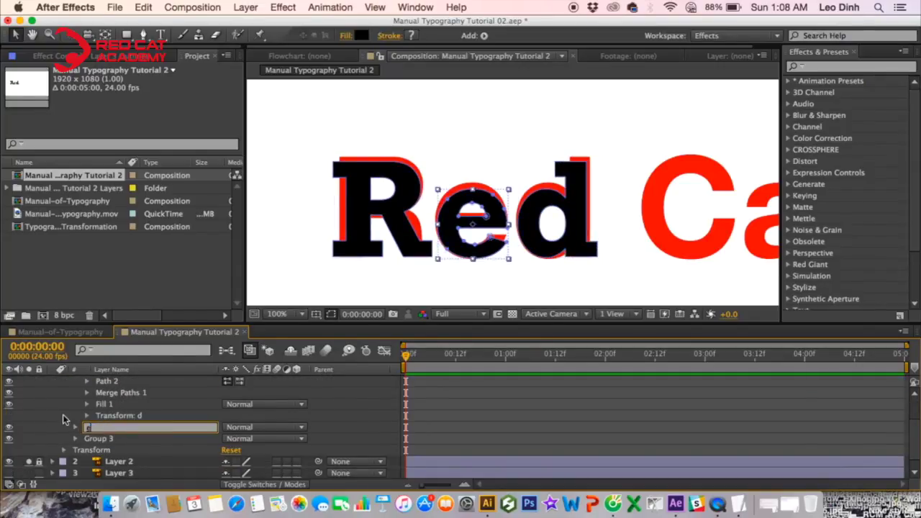
left_click(98, 439)
key("Return")
type("r")
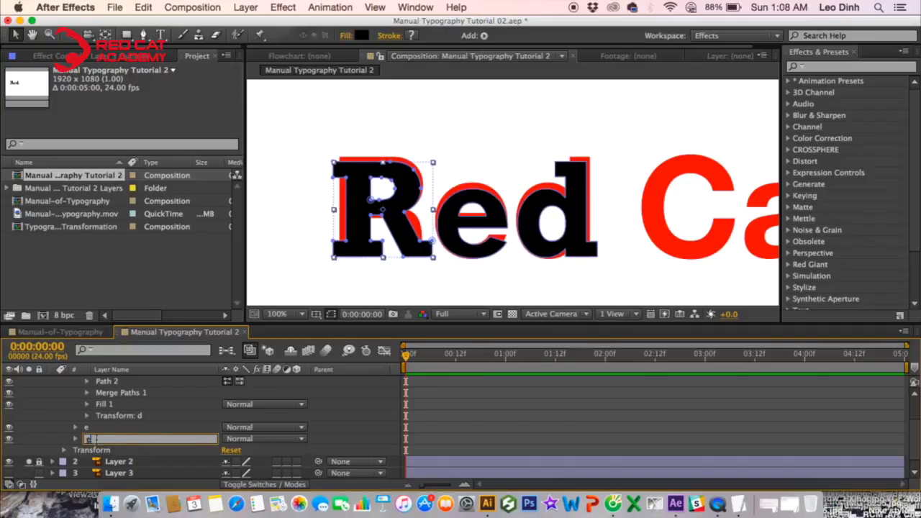
key("Return")
left_click(93, 438)
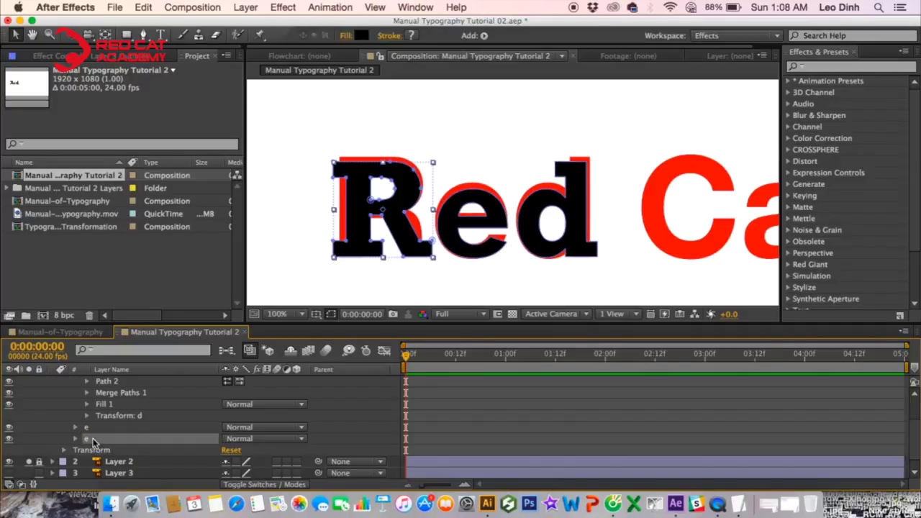
key("Return")
type("R")
key("Return")
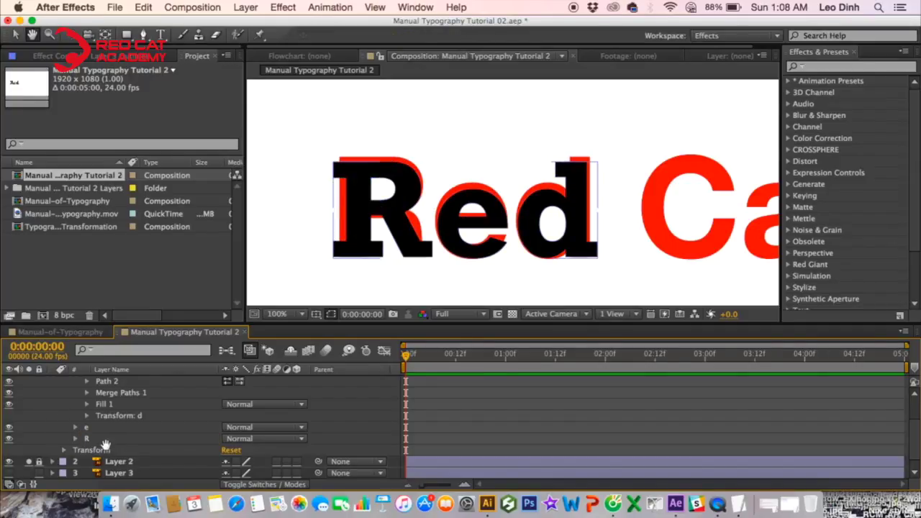
- Expand the R group and set starting Path keyframes at 0:00:00:00 for its Path 1 and Path 2
scroll(61, 421, "down", 1)
left_click(76, 426)
scroll(79, 421, "down", 2)
left_click(86, 417)
left_click(87, 440)
scroll(101, 421, "down", 2)
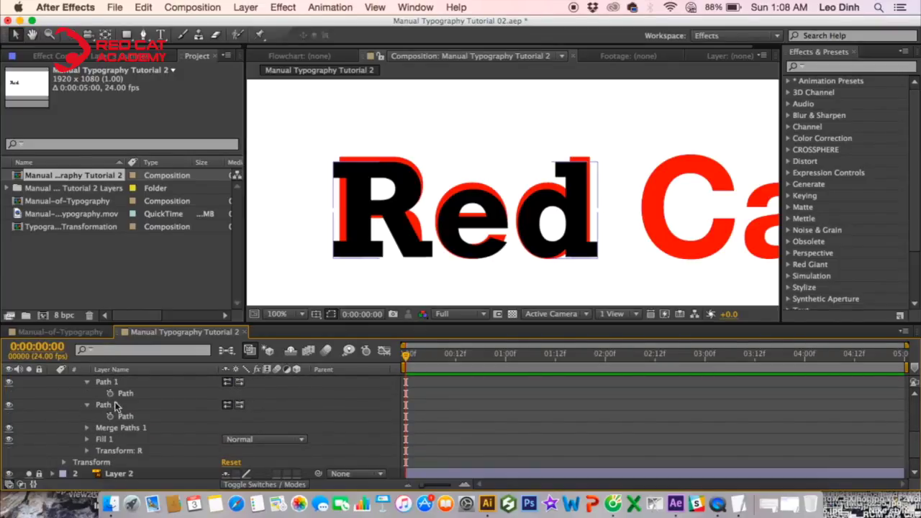
scroll(114, 403, "up", 1)
scroll(114, 413, "up", 1)
left_click(110, 398)
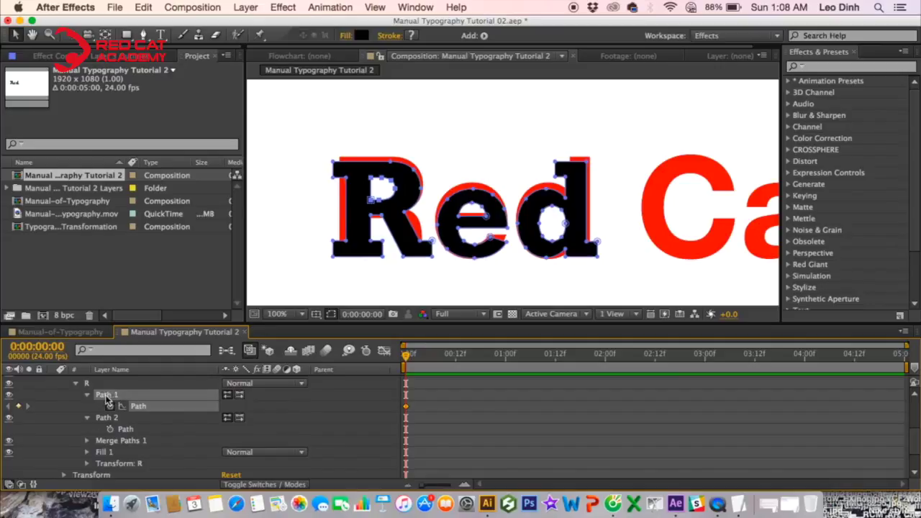
left_click(110, 429)
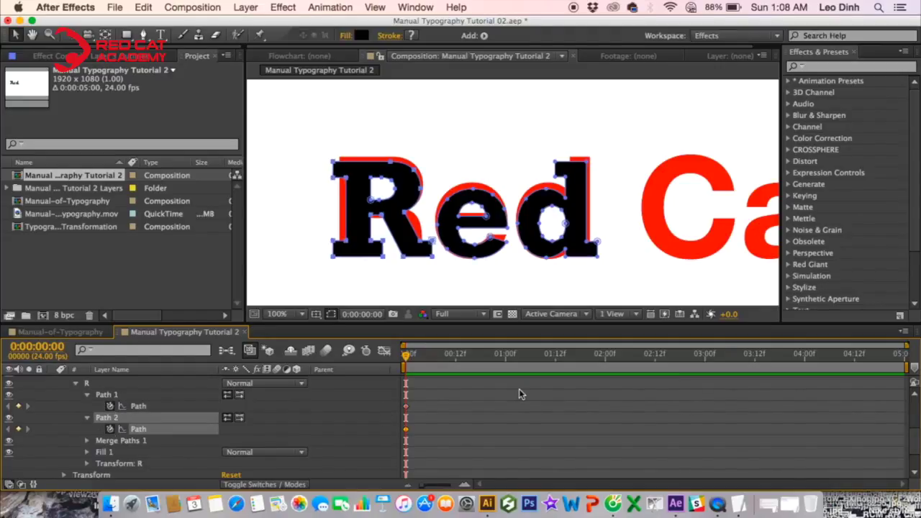
left_click(446, 389)
- Expand both paths of the d group and set Path keyframes for them at 0:00:00:00
scroll(166, 417, "up", 5)
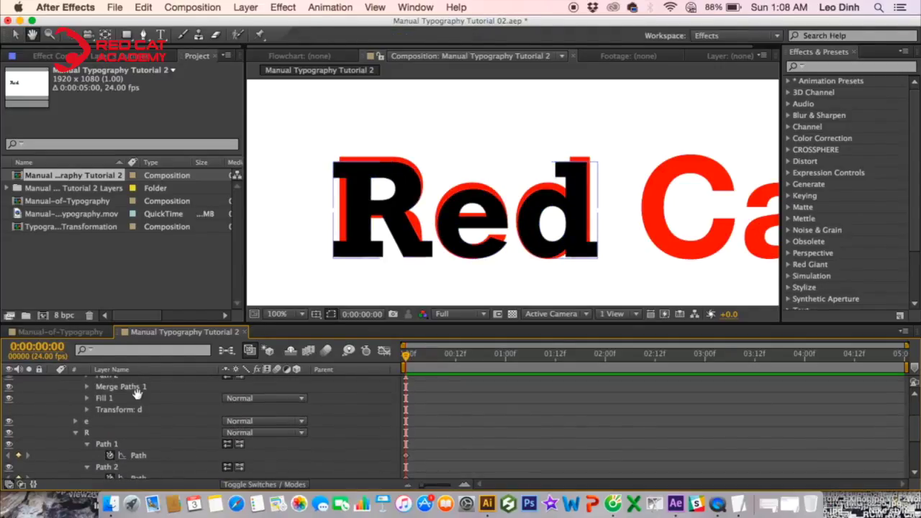
left_click(87, 407)
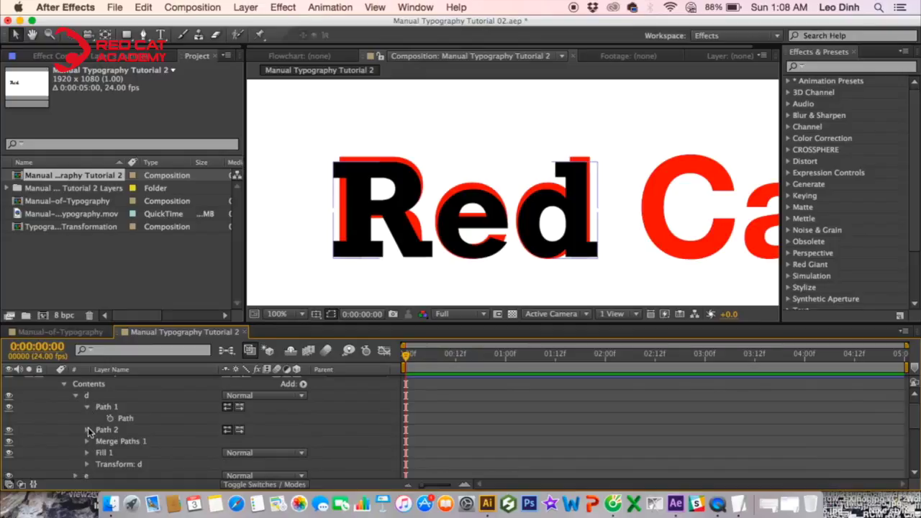
left_click(87, 430)
left_click(110, 419)
left_click(110, 441)
- Expand the e group and set Path keyframes at 0:00:00:00 for its Path 1 and Path 2
scroll(67, 424, "down", 5)
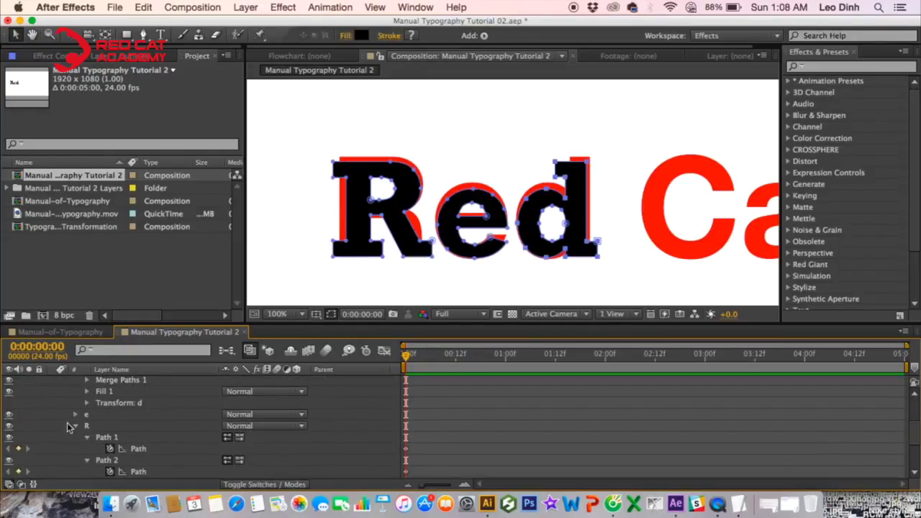
left_click(75, 416)
left_click(87, 426)
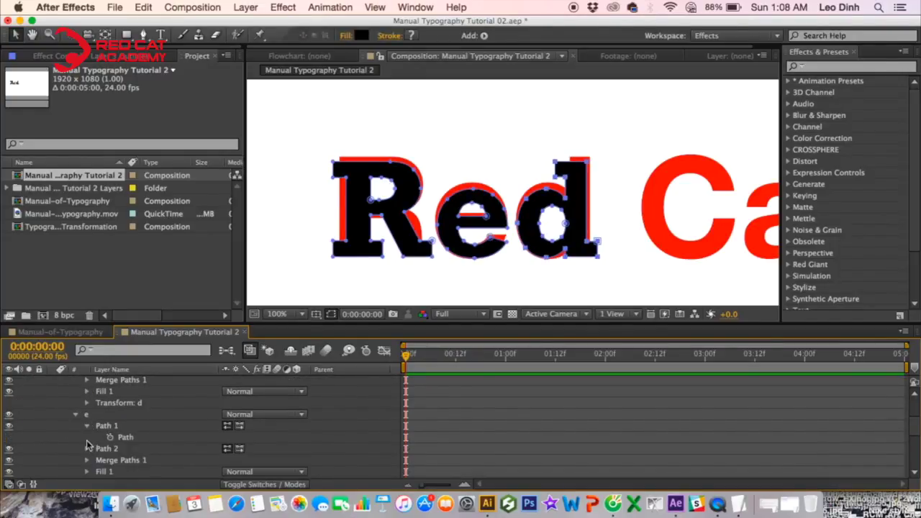
left_click(111, 437)
left_click(87, 448)
left_click(110, 460)
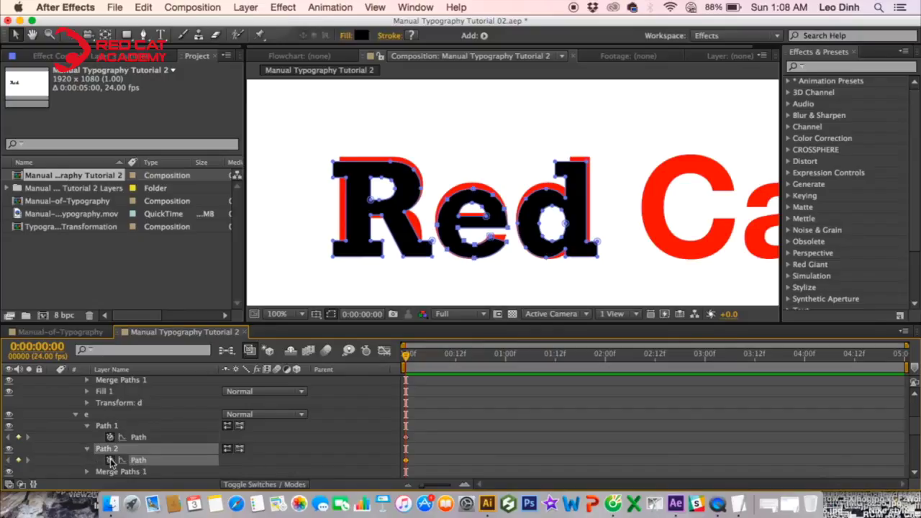
left_click(488, 400)
left_click_drag(420, 487, 428, 488)
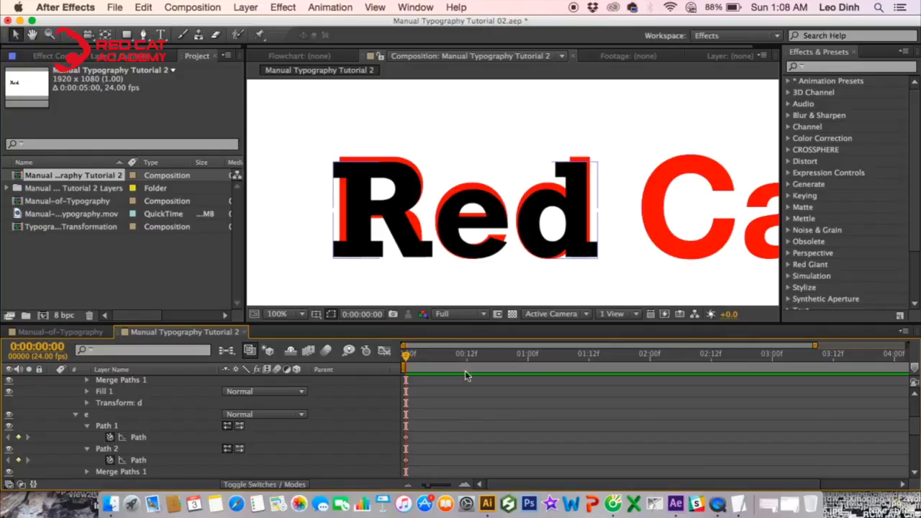
- At 0:00:01:00, move the R's left serif points on Path 2 inward to straighten the outer edge of its stem
left_click(528, 354)
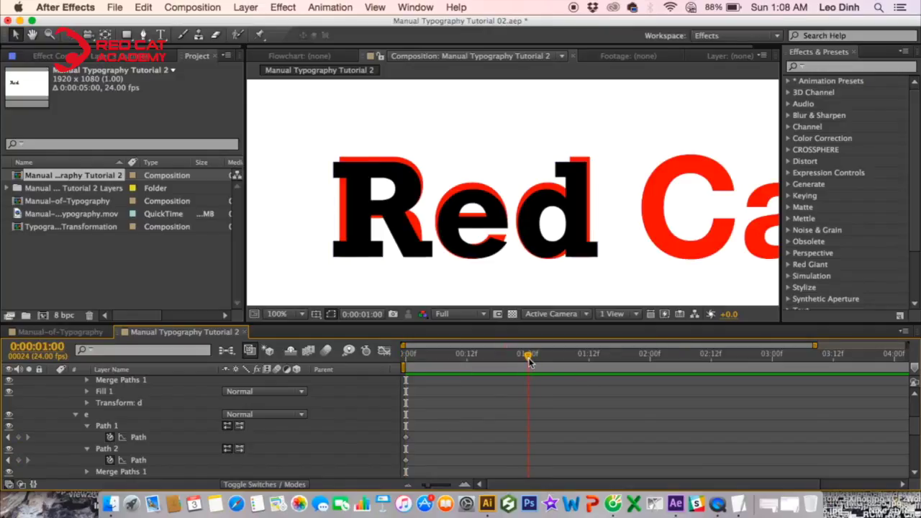
left_click_drag(357, 297, 390, 242)
left_click_drag(156, 422, 154, 309)
scroll(150, 430, "down", 1)
left_click_drag(426, 389, 399, 435)
left_click_drag(442, 202, 572, 152)
key("period")
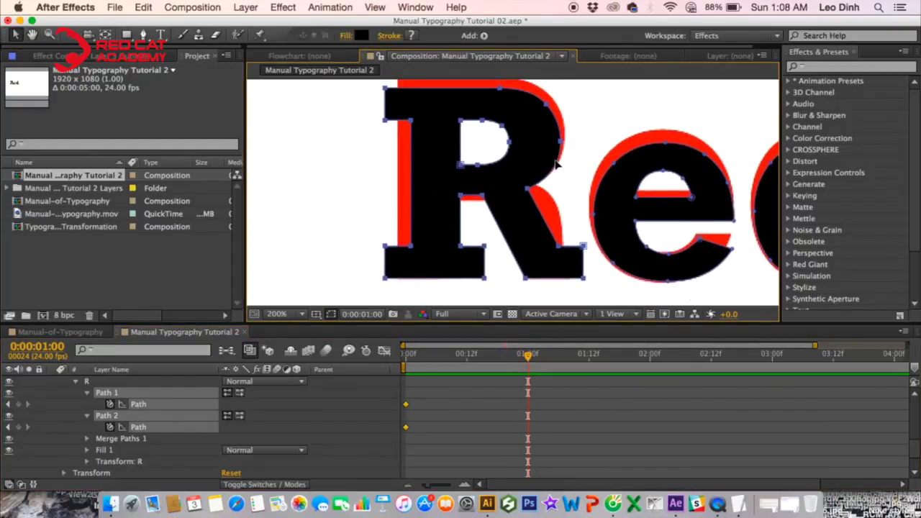
left_click_drag(372, 231, 354, 236)
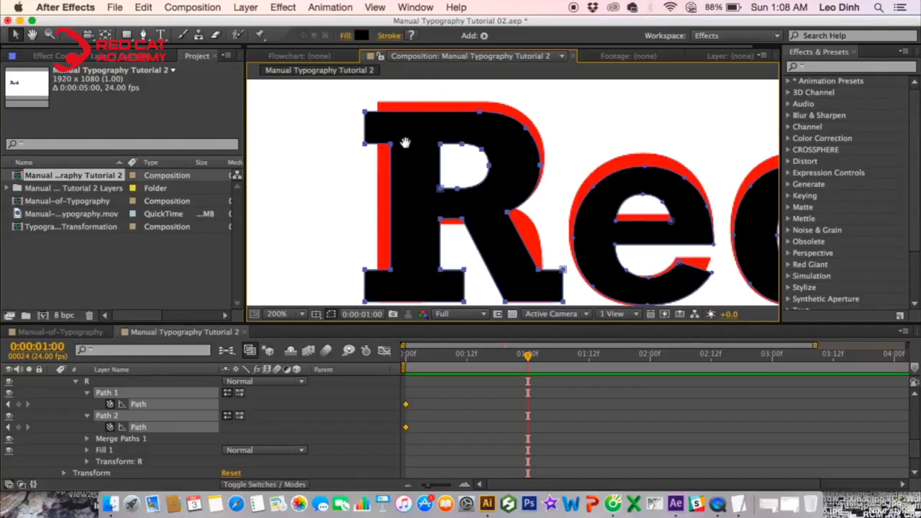
left_click_drag(409, 199, 420, 154)
left_click_drag(329, 198, 407, 278)
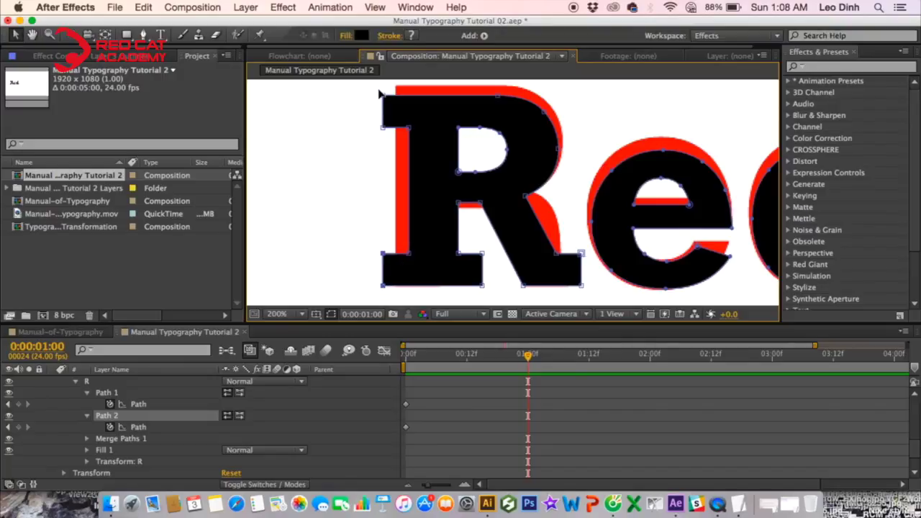
left_click_drag(392, 129, 411, 132)
- Pull in the right serif of the R's leg and the inner foot serif of its stem on Path 2
left_click_drag(556, 225, 502, 198)
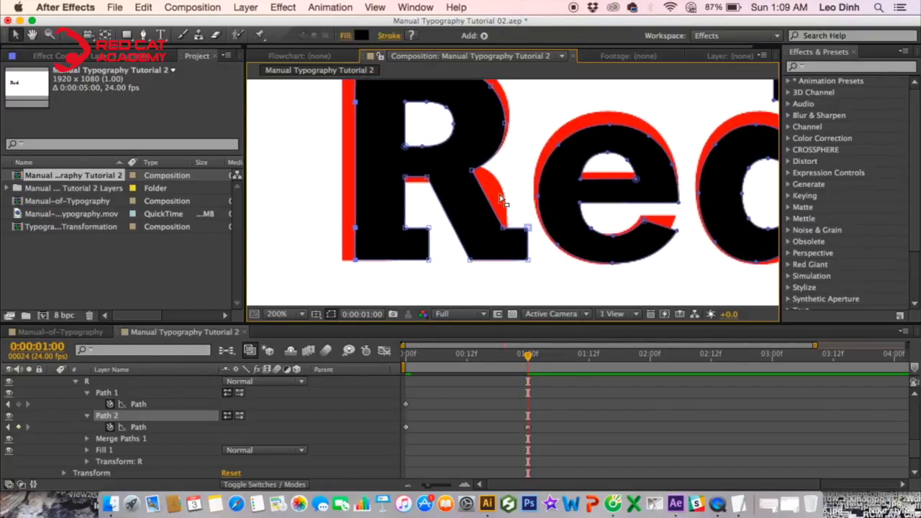
key("period")
mouse_move(556, 246)
left_mouse_down()
mouse_move(557, 196)
mouse_move(578, 284)
mouse_move(562, 293)
mouse_move(499, 282)
left_mouse_up()
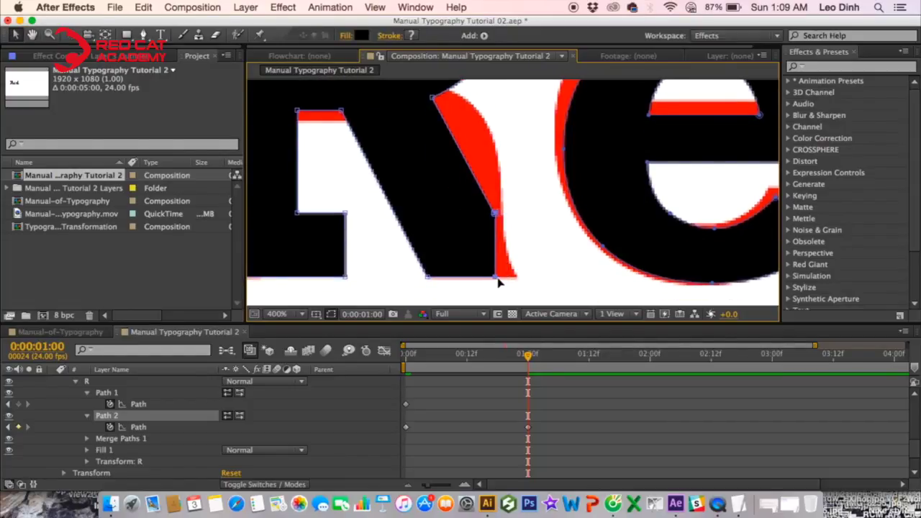
left_click_drag(562, 200, 586, 250)
key("comma")
left_click_drag(497, 226, 533, 256)
left_click_drag(465, 252, 453, 291)
left_click_drag(544, 271, 465, 269)
mouse_move(401, 179)
left_mouse_down()
mouse_move(452, 195)
mouse_move(422, 187)
left_mouse_up()
- Raise the top points of the R's outer path to the top edge of the red Helvetica letter
left_click_drag(346, 91, 361, 282)
key("space")
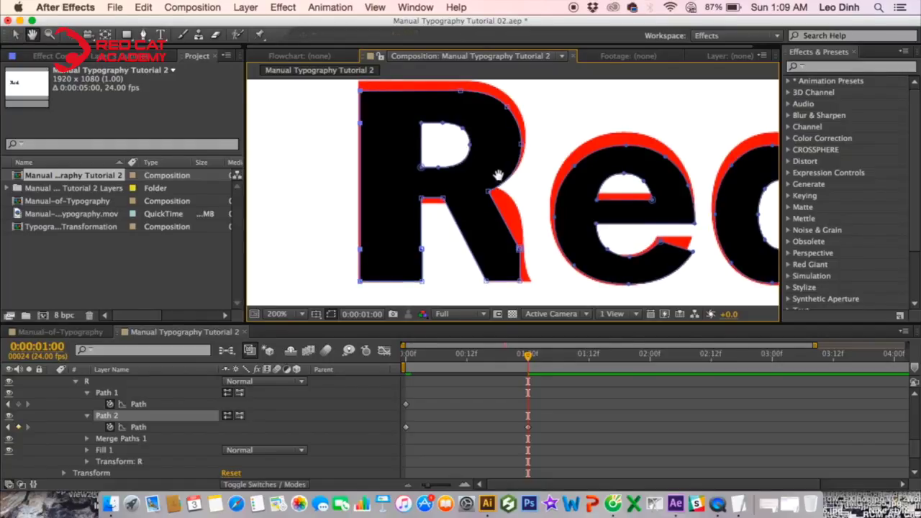
left_click_drag(498, 175, 473, 262)
left_click_drag(280, 139, 500, 195)
mouse_move(437, 184)
left_mouse_down()
mouse_move(441, 118)
mouse_move(463, 138)
mouse_move(469, 189)
mouse_move(452, 199)
mouse_move(464, 202)
left_mouse_up()
scroll(438, 175, "up", 2)
key("space")
key("space")
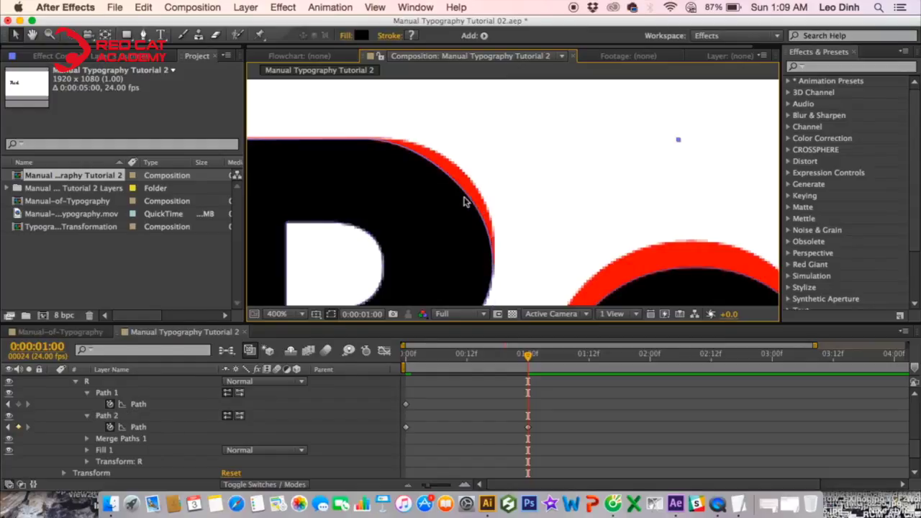
- Adjust the upper curve points of the R's bowl on Path 2 to follow the red outline
left_click(124, 394)
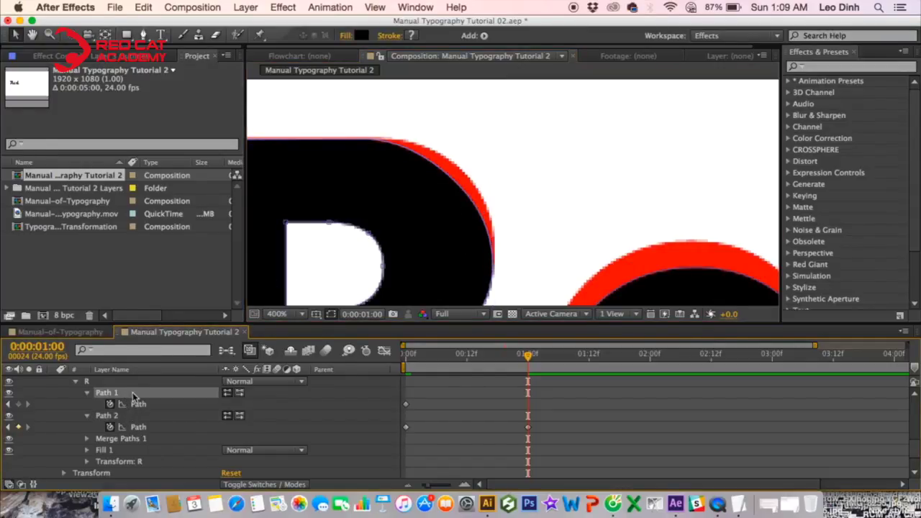
left_click(134, 403)
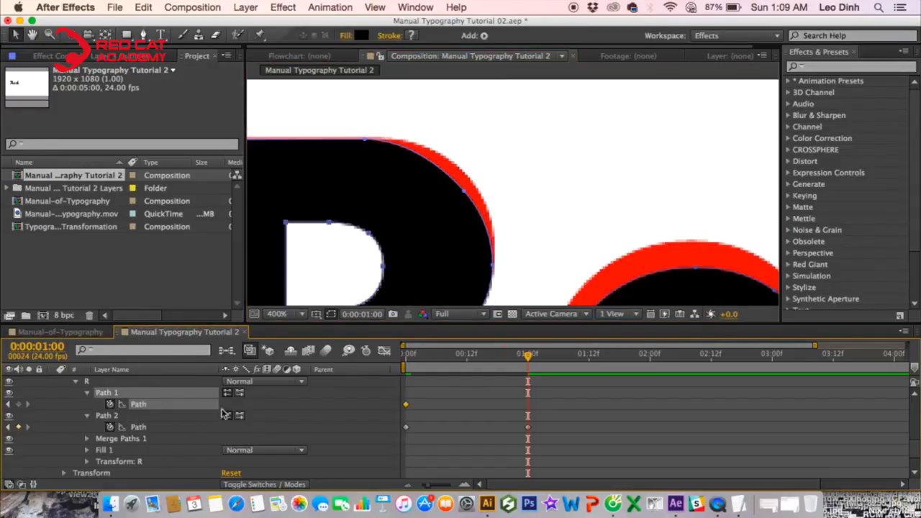
left_click(464, 191)
left_click_drag(464, 191, 493, 208)
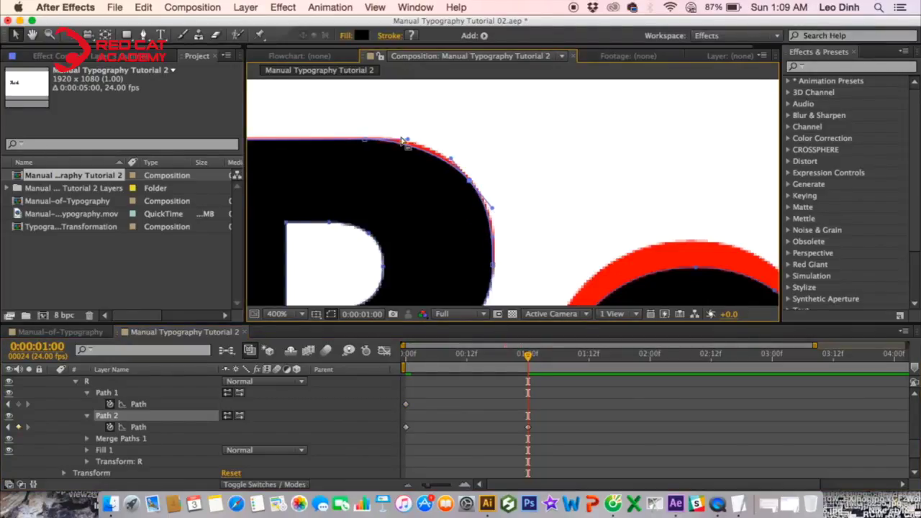
left_click_drag(363, 142, 382, 142)
- Align the lower inner edge of the R's stem with the red letter
key("space")
left_click_drag(406, 239, 557, 78)
left_click_drag(513, 204, 509, 119)
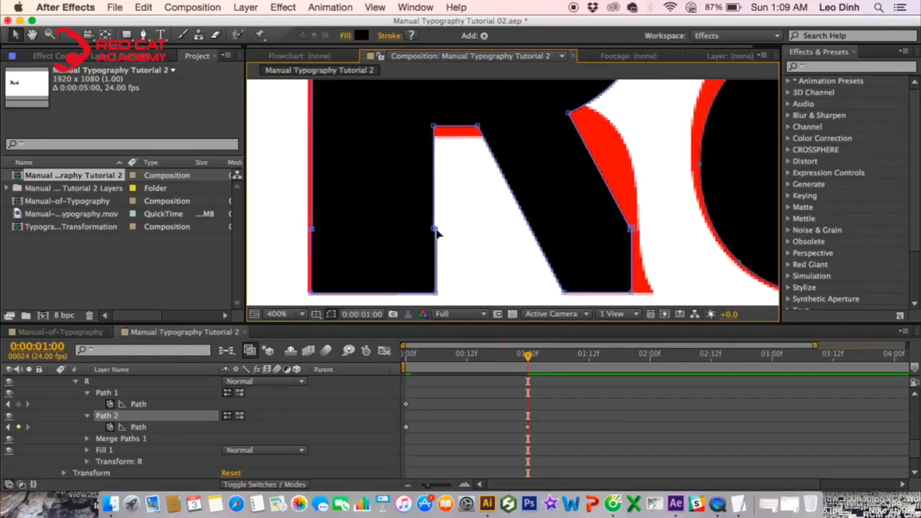
key("space")
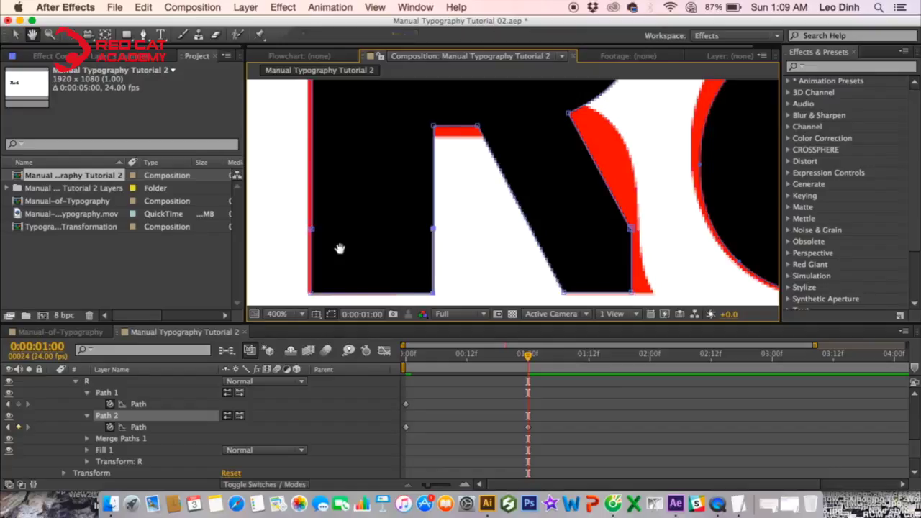
- Select the points along the R's outer stem edge and align them with the red letter's left edge
left_click_drag(323, 243, 338, 241)
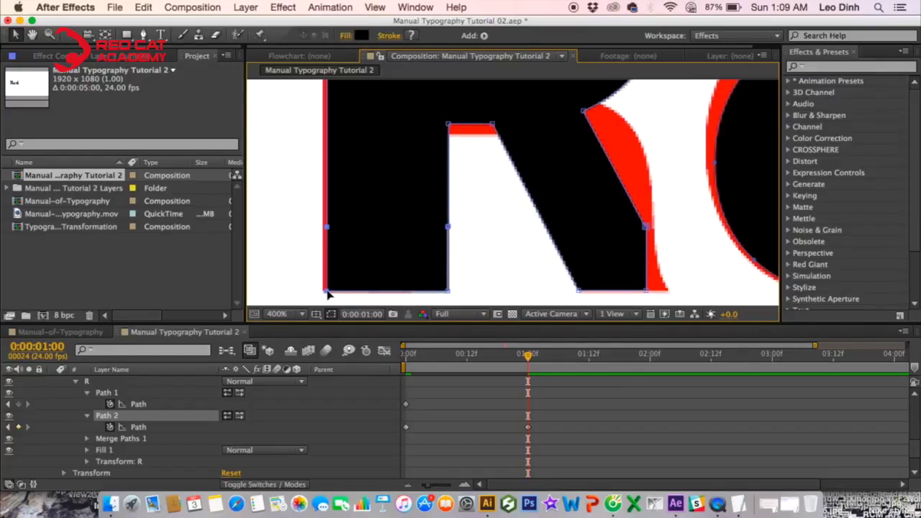
left_click(447, 317)
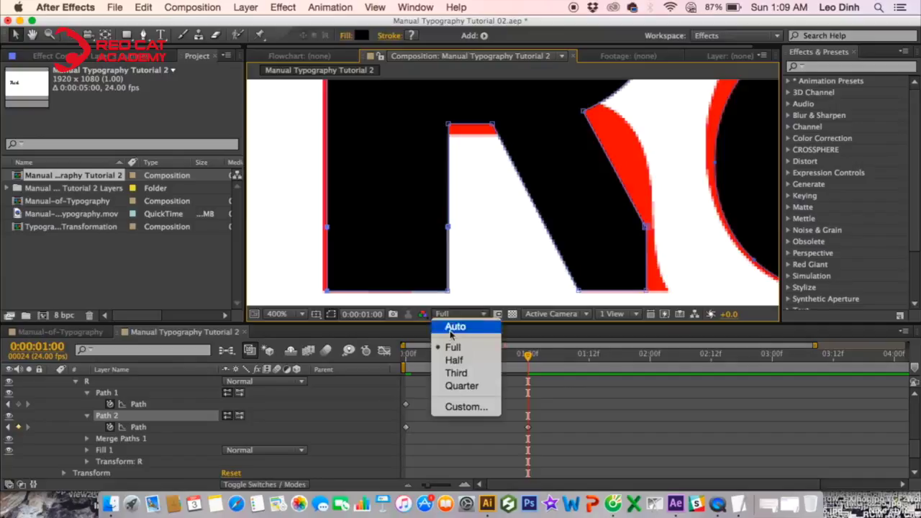
left_click(400, 203)
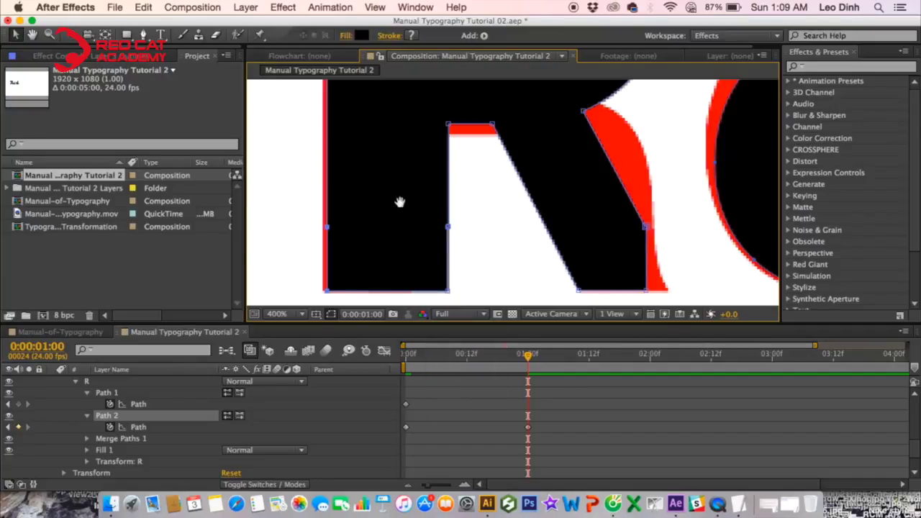
left_click_drag(377, 142, 377, 288)
left_click_drag(377, 197, 377, 264)
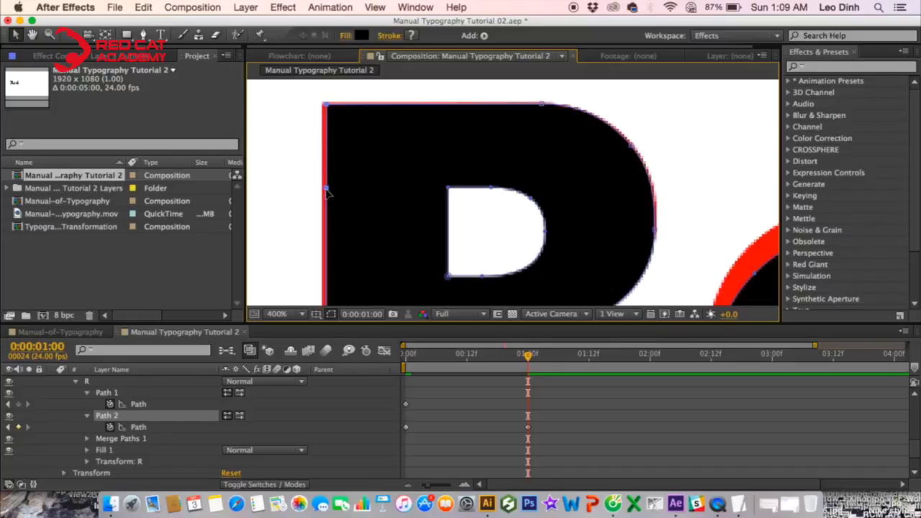
left_click_drag(311, 95, 372, 150)
left_click_drag(353, 236, 348, 154)
left_click_drag(305, 181, 346, 270)
- Lower the two points under the R's bowl, between stem and leg, to cover the red shape
left_click_drag(518, 197, 443, 263)
left_click_drag(333, 139, 434, 131)
mouse_move(403, 298)
left_mouse_down()
mouse_move(369, 110)
mouse_move(324, 127)
mouse_move(345, 127)
mouse_move(393, 223)
left_mouse_up()
- Reposition the foot corner and the outer-edge points of the R's leg along the red letter's curved leg
left_click_drag(461, 240, 416, 144)
left_click_drag(445, 190, 405, 144)
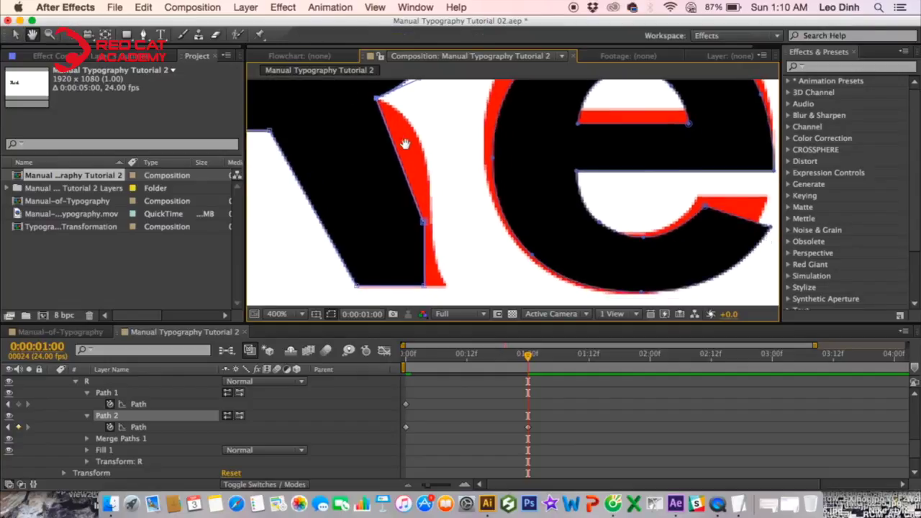
left_click_drag(426, 288, 444, 287)
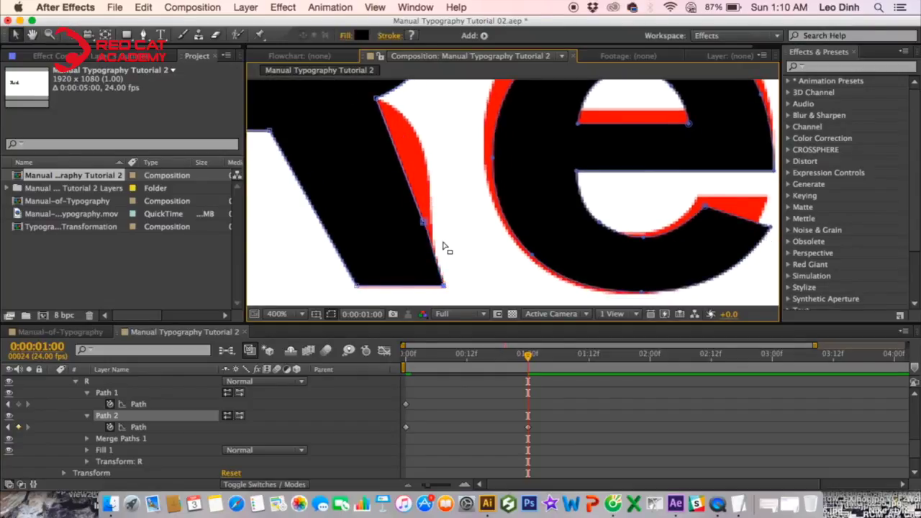
left_click_drag(426, 224, 430, 175)
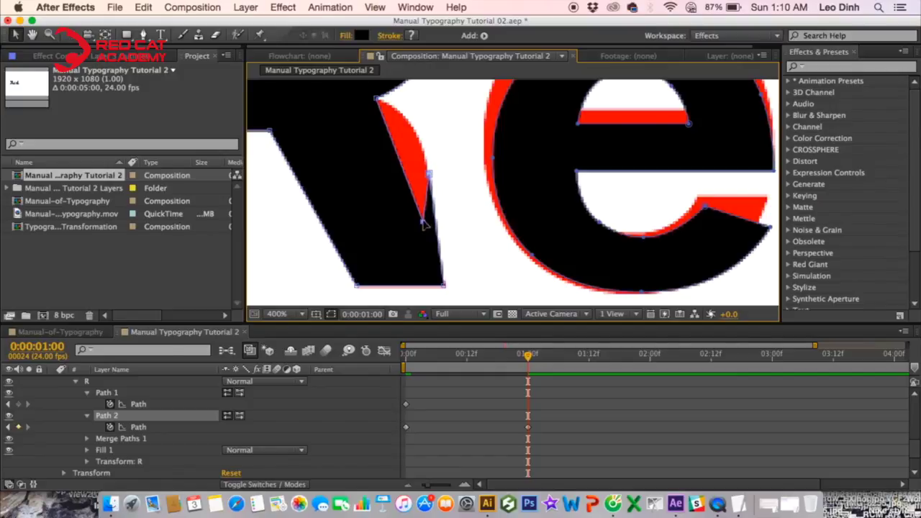
left_click_drag(424, 224, 417, 133)
left_click_drag(429, 175, 432, 227)
- Convert the outer leg points of the R to smooth vertices and adjust their handles to match the red curve
left_click_drag(145, 36, 203, 76)
left_click_drag(432, 227, 437, 253)
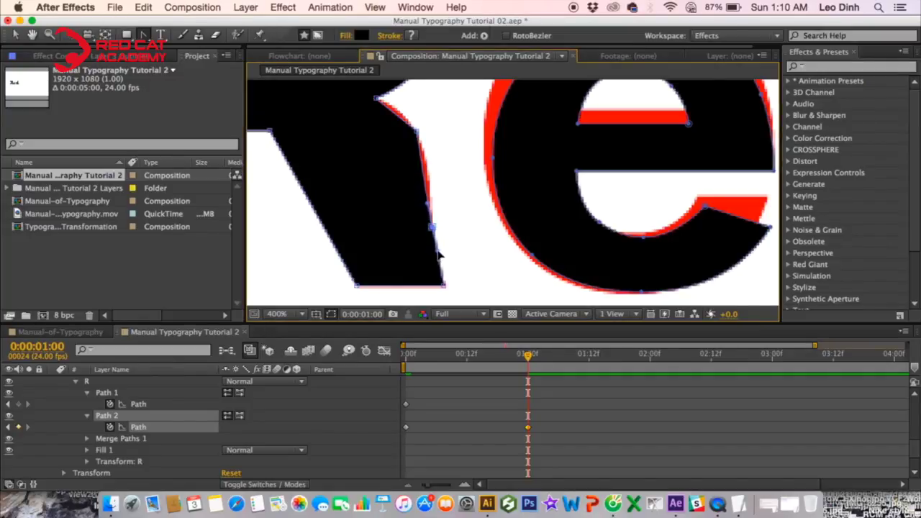
mouse_move(418, 132)
left_mouse_down()
mouse_move(430, 152)
mouse_move(406, 133)
mouse_move(414, 132)
left_mouse_up()
key("v")
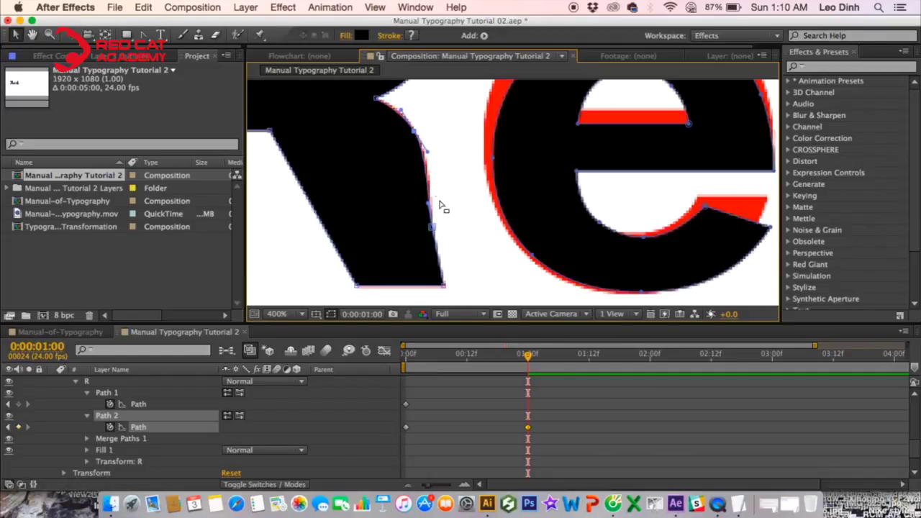
left_click_drag(426, 206, 429, 197)
- Add a vertex midway along the inner edge of the R's leg and convert it to a smooth curve point
key("space")
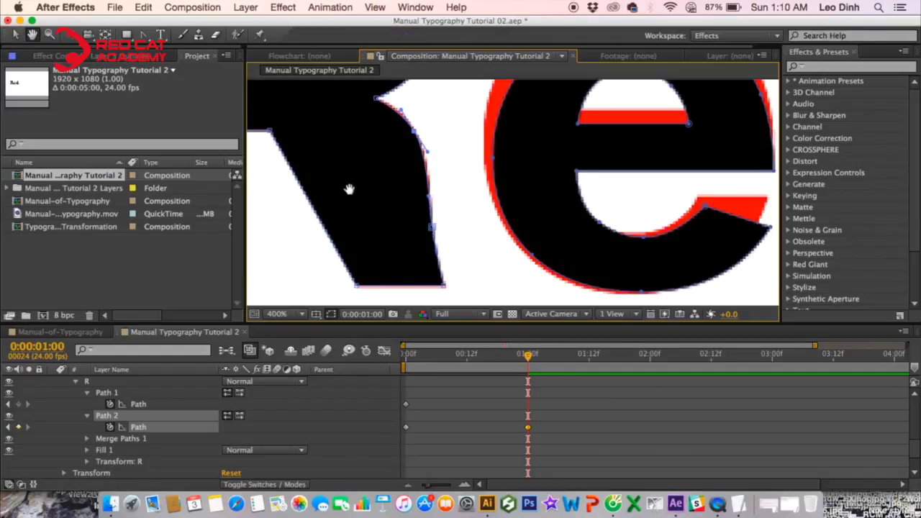
left_click_drag(350, 189, 405, 190)
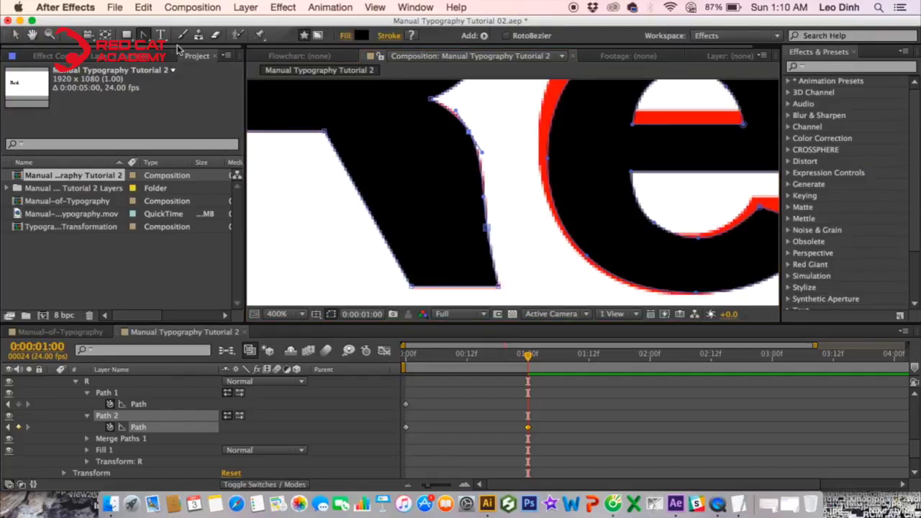
left_click_drag(144, 35, 186, 51)
left_click(365, 204)
left_click_drag(145, 34, 203, 82)
key("v")
left_click_drag(366, 205, 342, 153)
- Move the new inner leg vertex and reshape its handles so the edge follows the red letter's curve
left_click(145, 34)
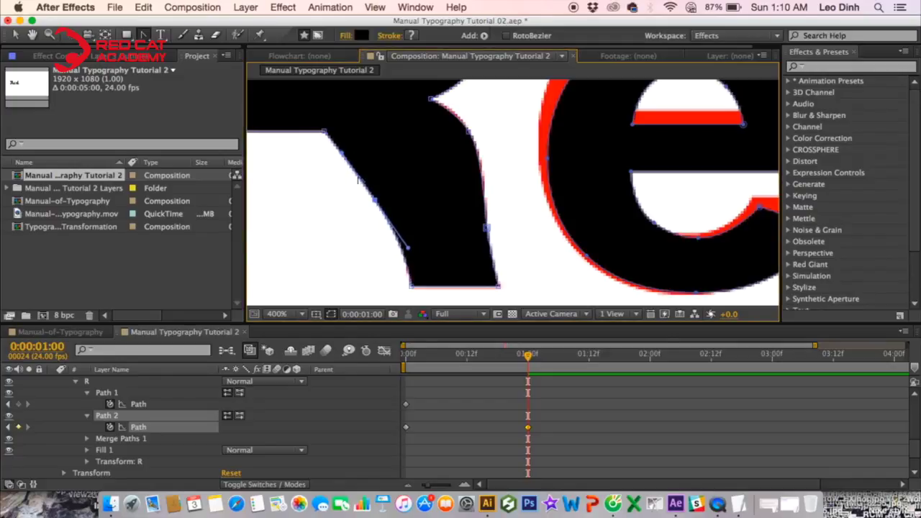
key("v")
mouse_move(375, 200)
left_mouse_down()
mouse_move(402, 201)
mouse_move(387, 200)
left_mouse_up()
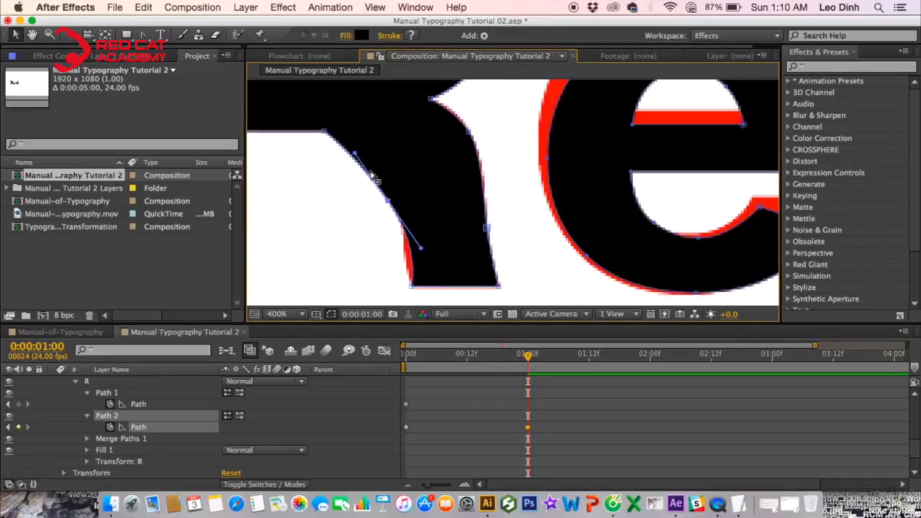
left_click_drag(355, 154, 376, 154)
mouse_move(388, 201)
left_mouse_down()
mouse_move(413, 172)
mouse_move(400, 197)
left_mouse_up()
left_click_drag(388, 148, 398, 130)
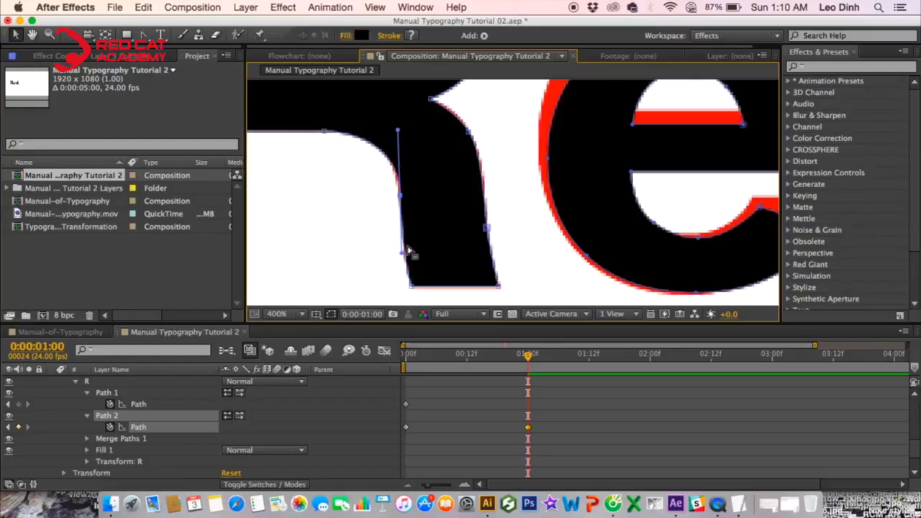
left_click_drag(405, 256, 405, 265)
- Free-transform the R's counter, Path 1, stretching all four sides to the size of the red letter's counter
left_click_drag(347, 158, 421, 195)
left_click_drag(329, 199, 381, 249)
key("v")
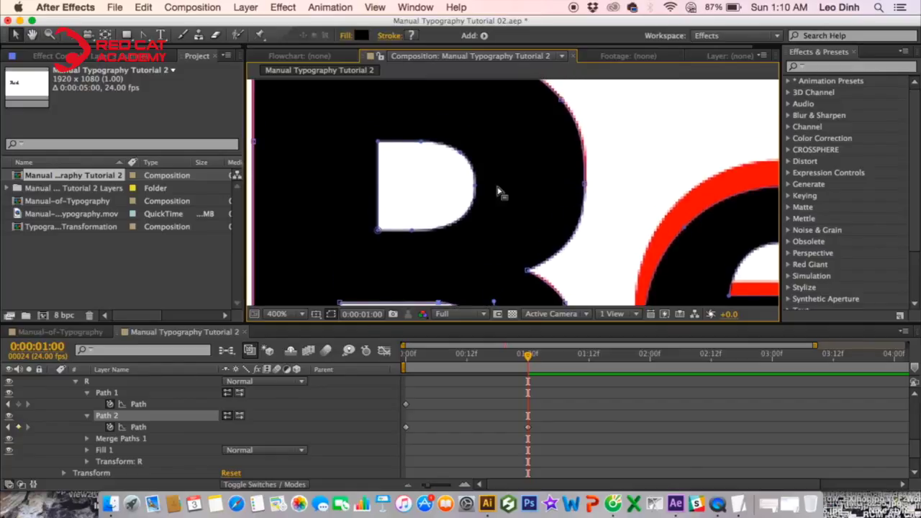
double_click(381, 169)
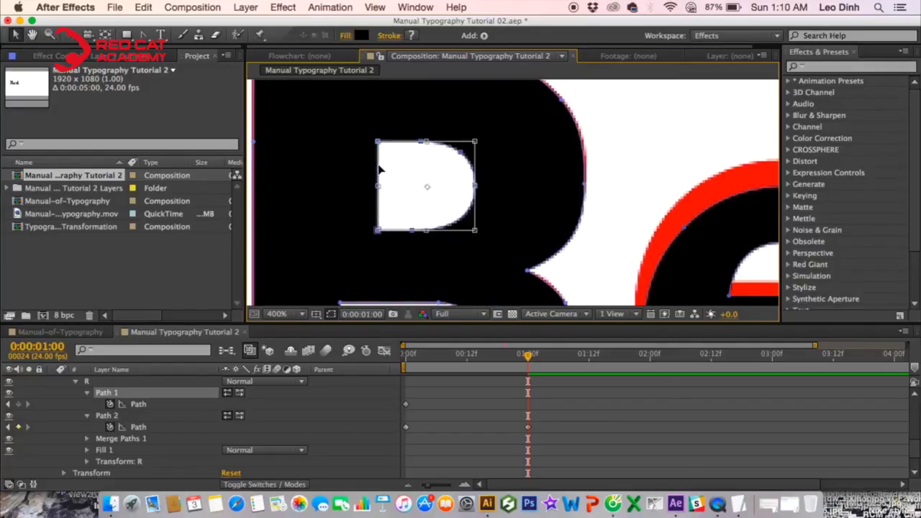
left_click_drag(323, 189, 342, 190)
mouse_move(407, 142)
left_mouse_down()
mouse_move(407, 117)
mouse_move(407, 127)
left_mouse_up()
mouse_move(408, 231)
left_mouse_down()
mouse_move(408, 267)
mouse_move(405, 243)
left_mouse_up()
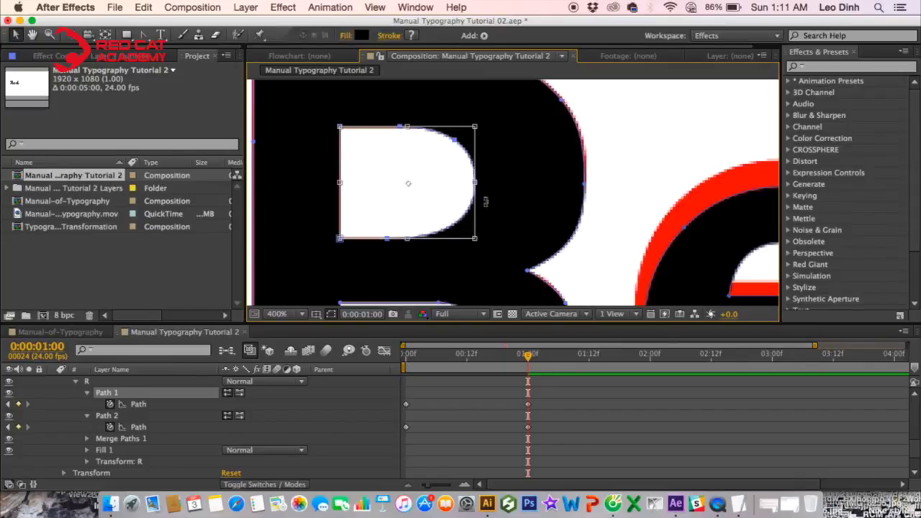
left_click_drag(476, 182, 495, 185)
key("Return")
- Shift the curve start points on the counter's upper and lower edges to the right
left_click_drag(375, 111, 423, 167)
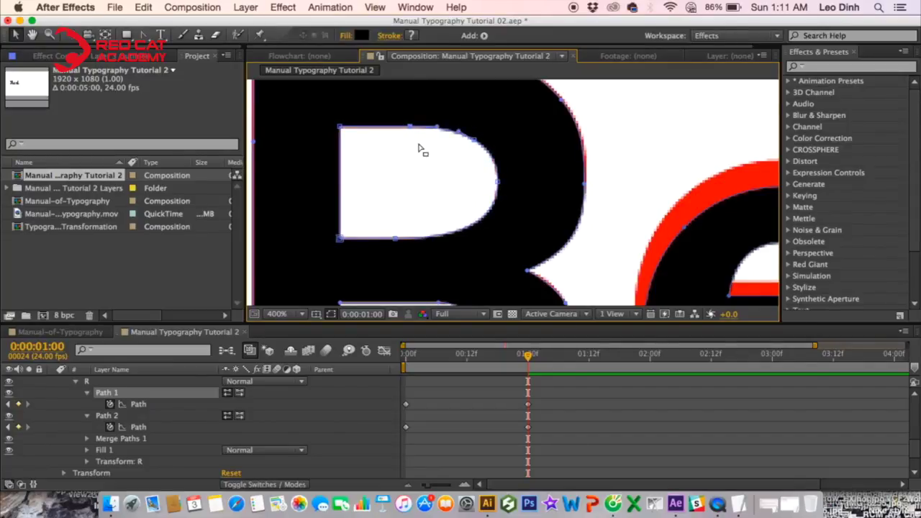
left_click_drag(407, 129, 436, 130)
key("super+z")
left_click(394, 239, "shift")
left_click_drag(395, 239, 420, 238)
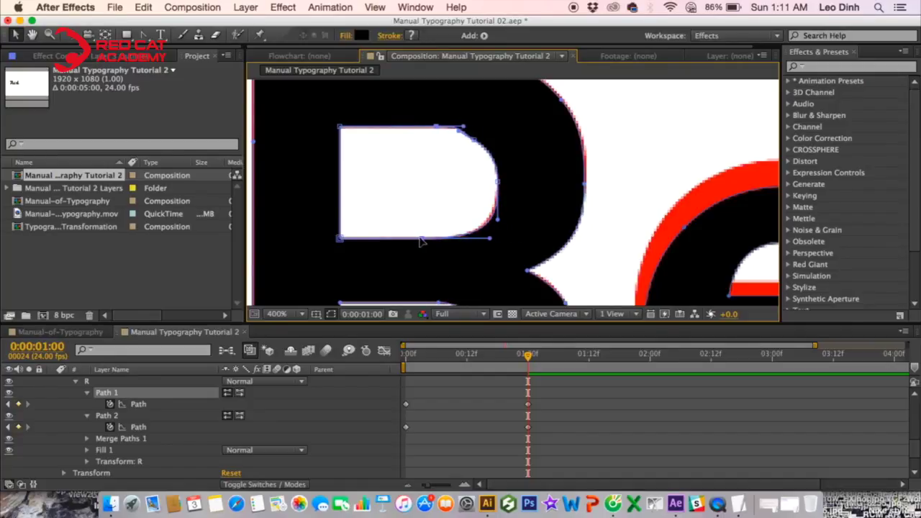
mouse_move(418, 112)
left_mouse_down()
mouse_move(437, 134)
mouse_move(421, 128)
left_mouse_up()
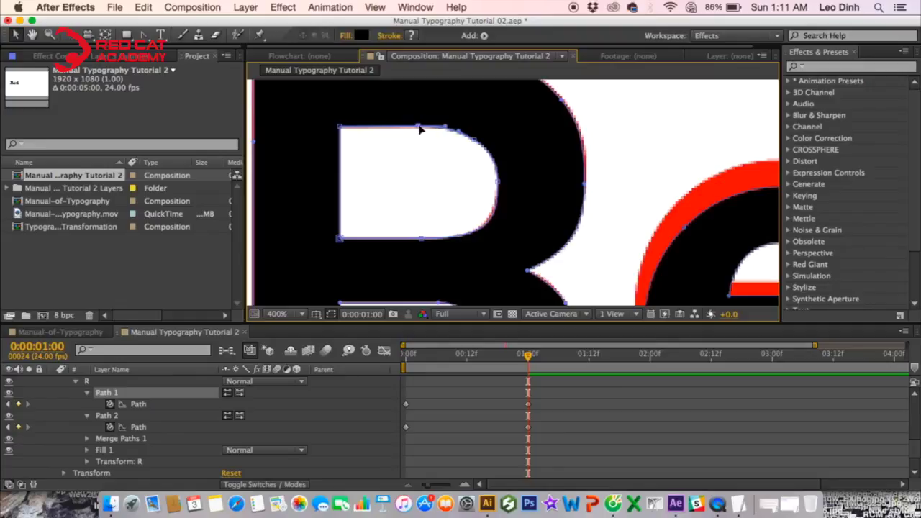
- Refine the rounded right side of the R's counter by adjusting its upper curve point and lower handle
left_click_drag(476, 140, 422, 131)
left_click(498, 189)
left_click_drag(489, 244, 485, 244)
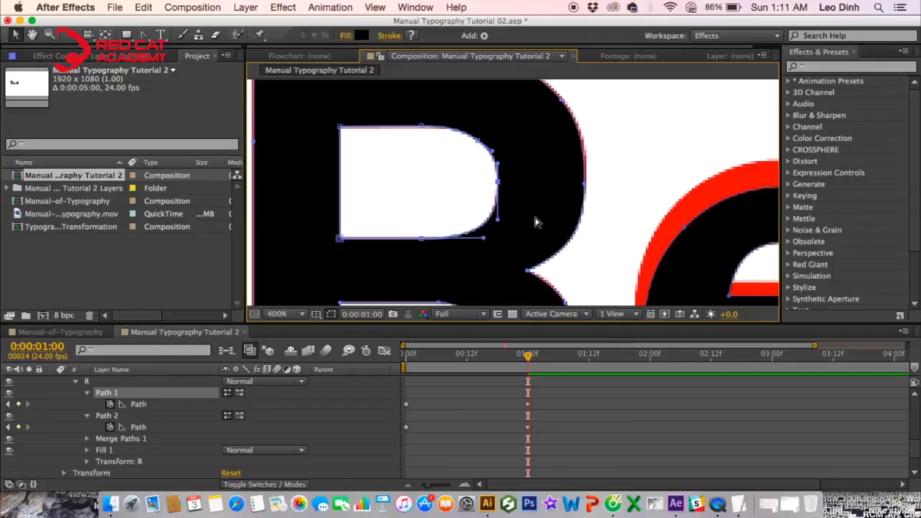
- Scrub back to 0:00:00:00 and examine the R's morph against its starting shape
key("comma")
key("comma")
left_click_drag(535, 217, 497, 179)
left_click_drag(469, 368, 373, 369)
key("period")
left_click_drag(437, 234, 467, 280)
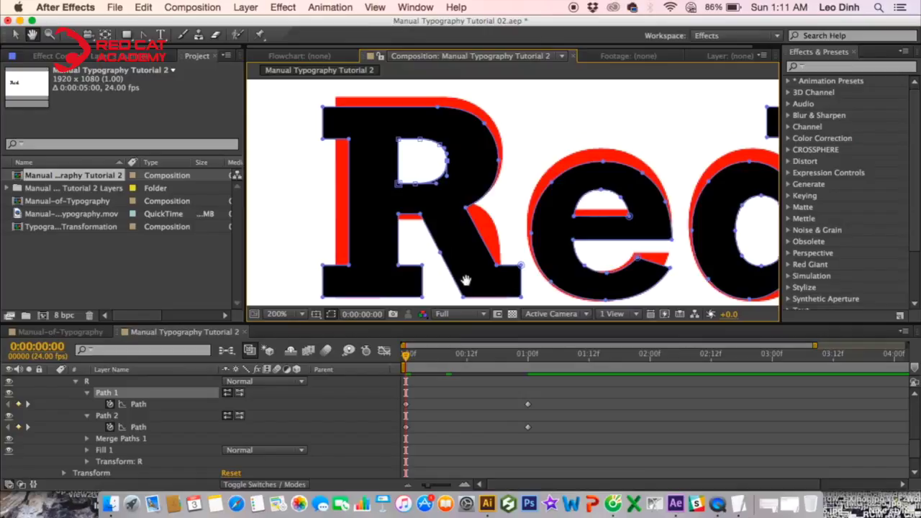
- Preview the R's morph and scrub through its first 12 frames to examine the leg's in-between shape
left_click_drag(446, 323, 459, 362)
key("space")
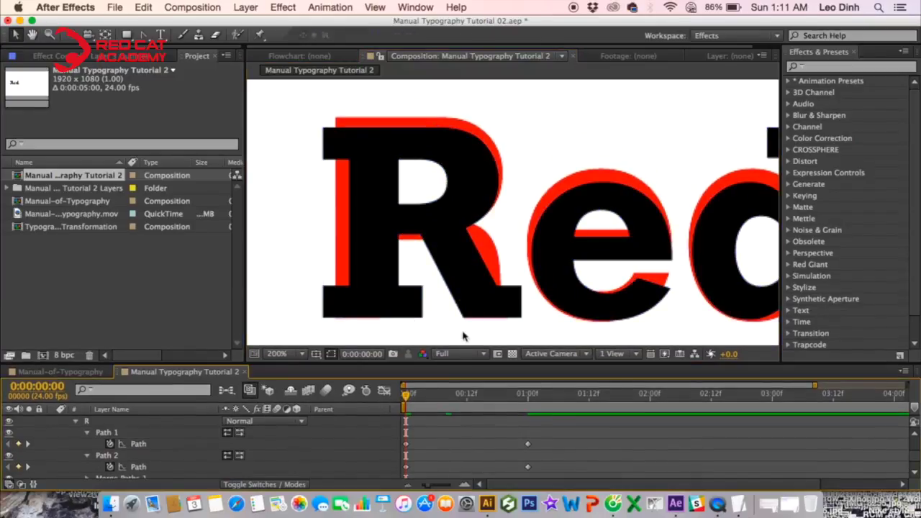
key("space")
mouse_move(461, 395)
left_mouse_down()
mouse_move(394, 404)
mouse_move(467, 397)
left_mouse_up()
scroll(460, 439, "down", 1)
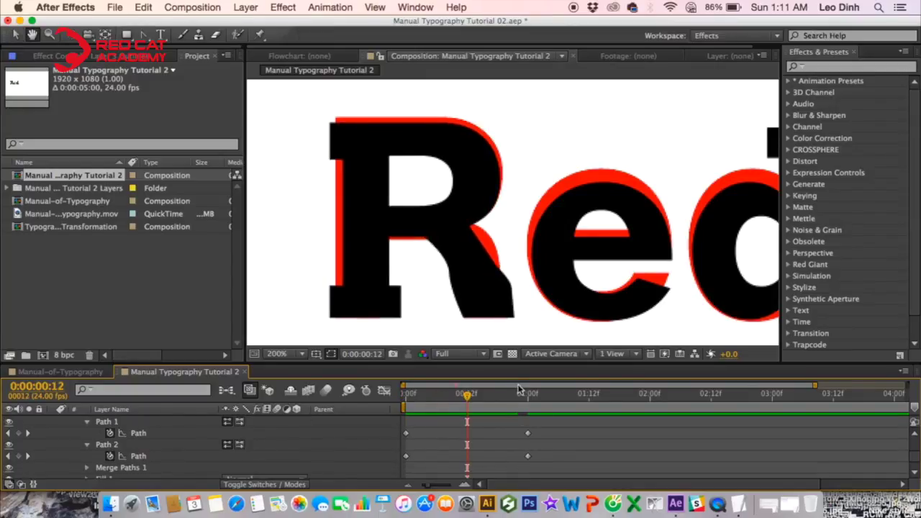
left_click_drag(507, 362, 507, 344)
scroll(489, 432, "up", 1)
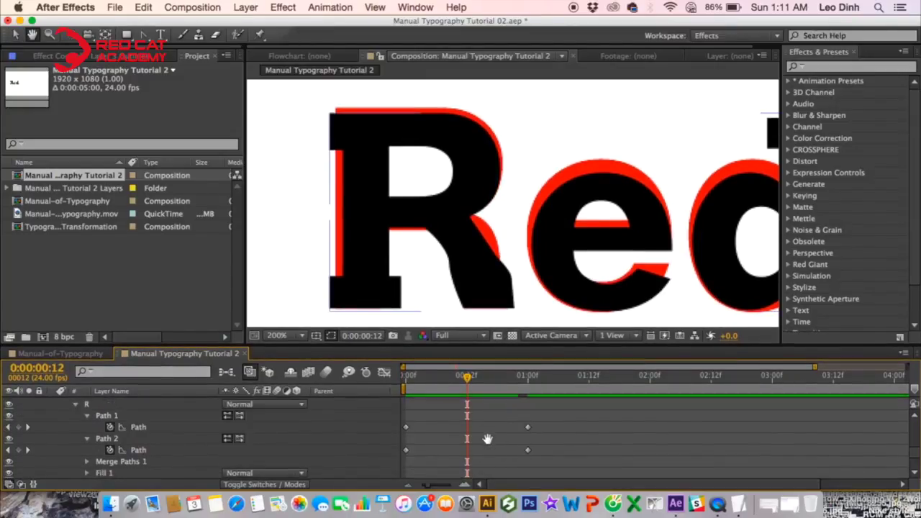
mouse_move(429, 383)
left_mouse_down()
mouse_move(414, 382)
mouse_move(436, 381)
left_mouse_up()
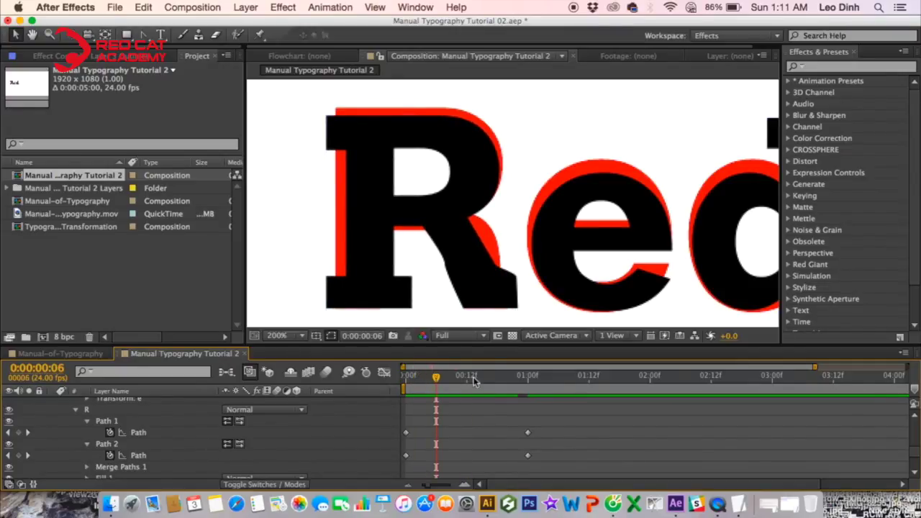
left_click_drag(442, 386, 462, 383)
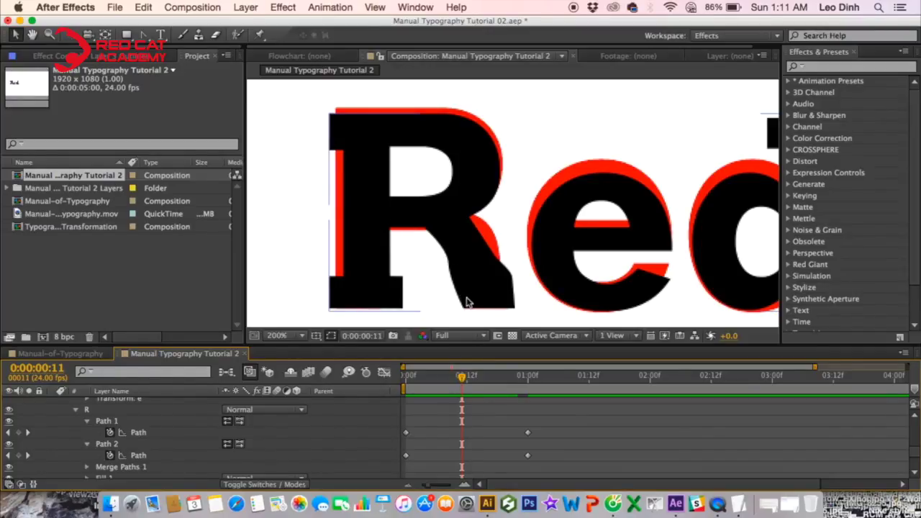
- At 0:00:00:11, smooth the inner edge of the R's leg by adjusting the Path 2 curve point and its handles
scroll(456, 251, "down", 1)
scroll(456, 249, "up", 3)
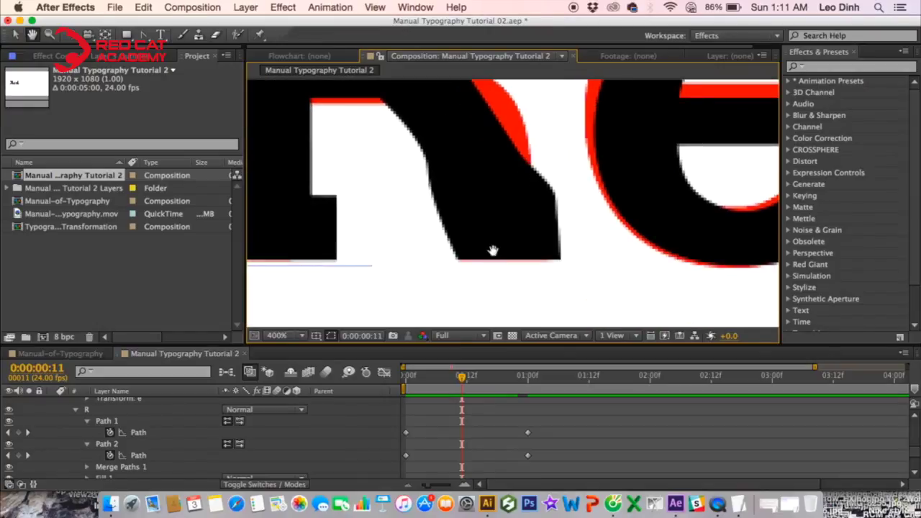
left_click(470, 384)
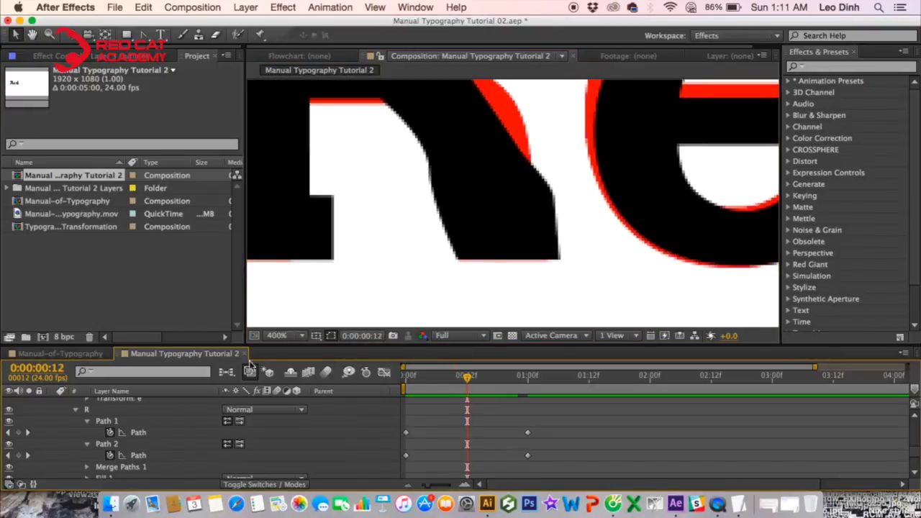
left_click(462, 388)
mouse_move(462, 388)
left_mouse_down()
mouse_move(416, 387)
mouse_move(462, 390)
left_mouse_up()
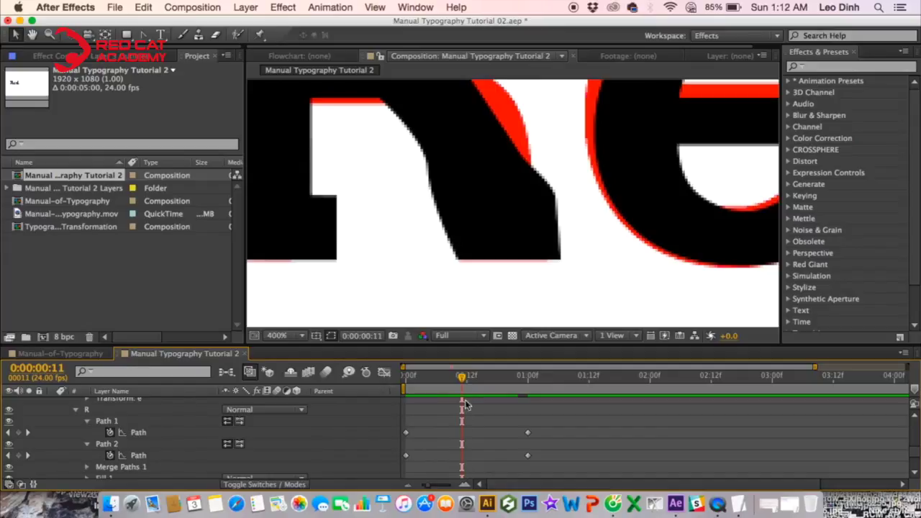
left_click(446, 219)
left_click(406, 434)
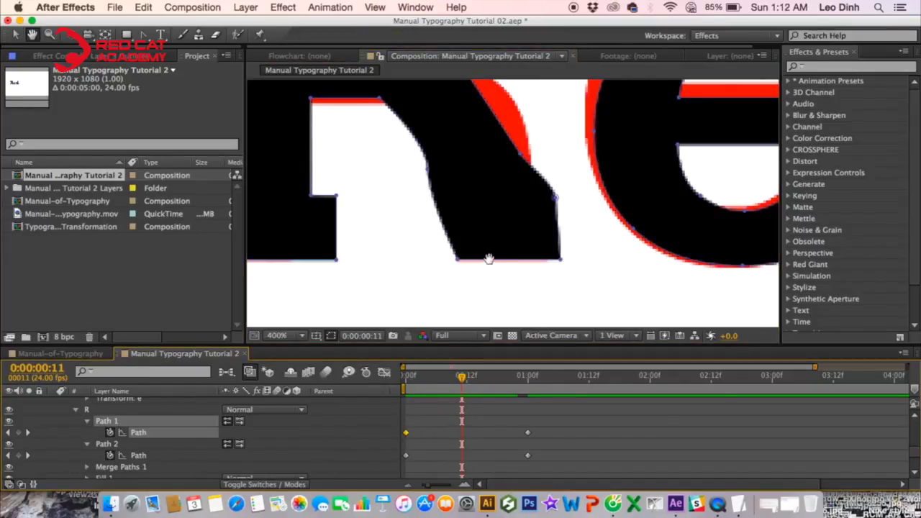
left_click(430, 206)
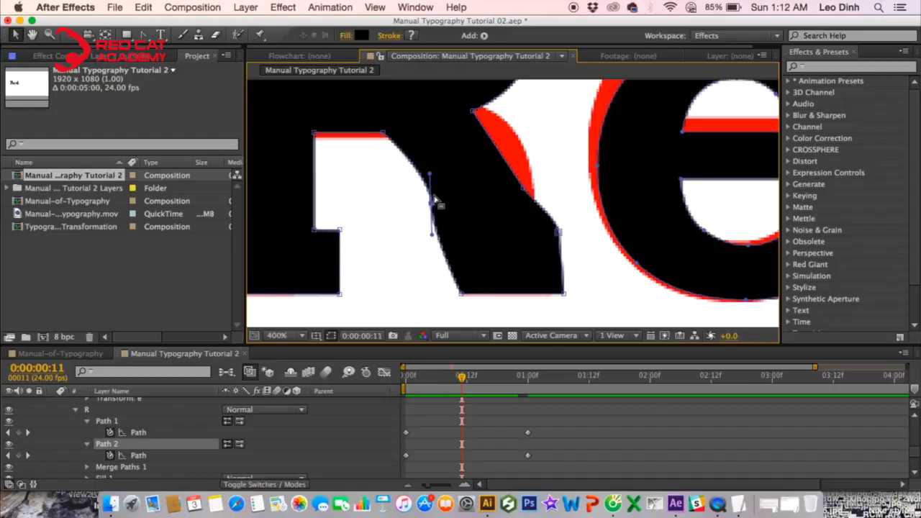
left_click_drag(434, 205, 452, 234)
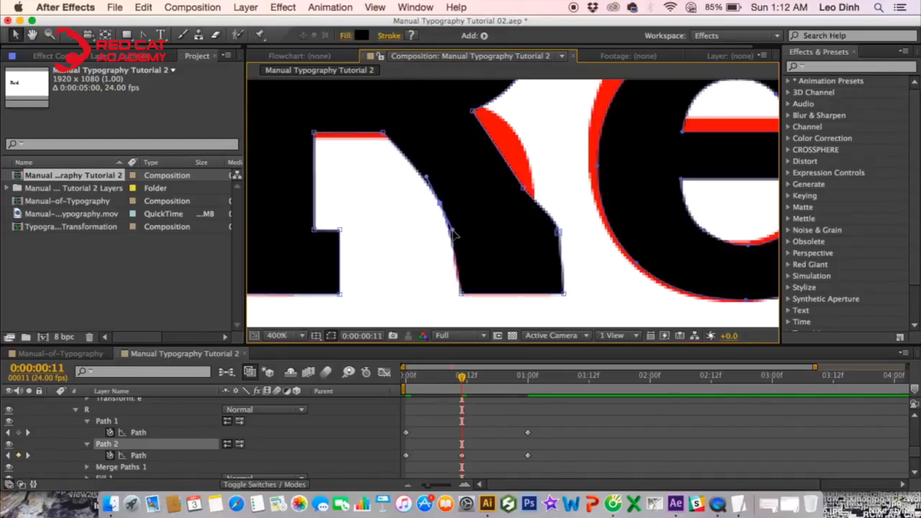
left_click_drag(426, 179, 425, 162)
- Reshape the leg's outer edge by moving its upper and lower curve points inward and the bowl-leg junction to the red outline
left_click_drag(525, 193, 506, 186)
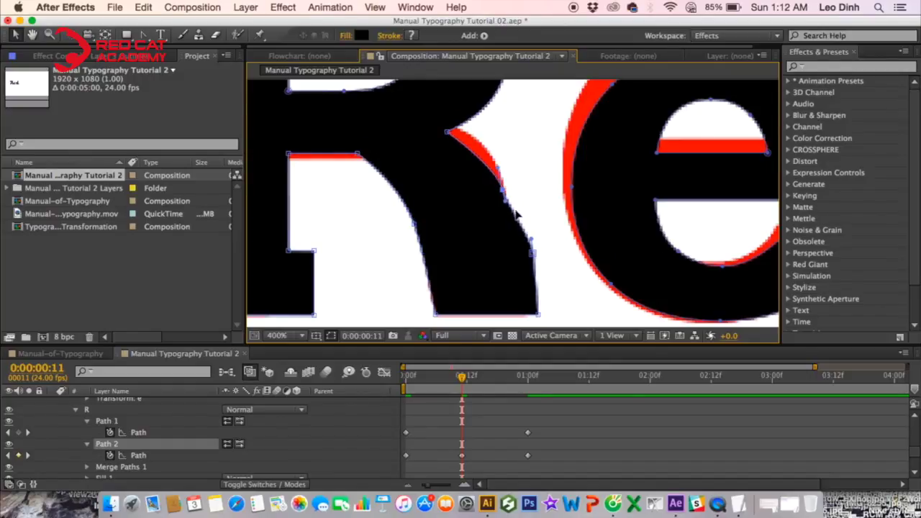
left_click_drag(533, 254, 515, 253)
left_click_drag(512, 182, 532, 210)
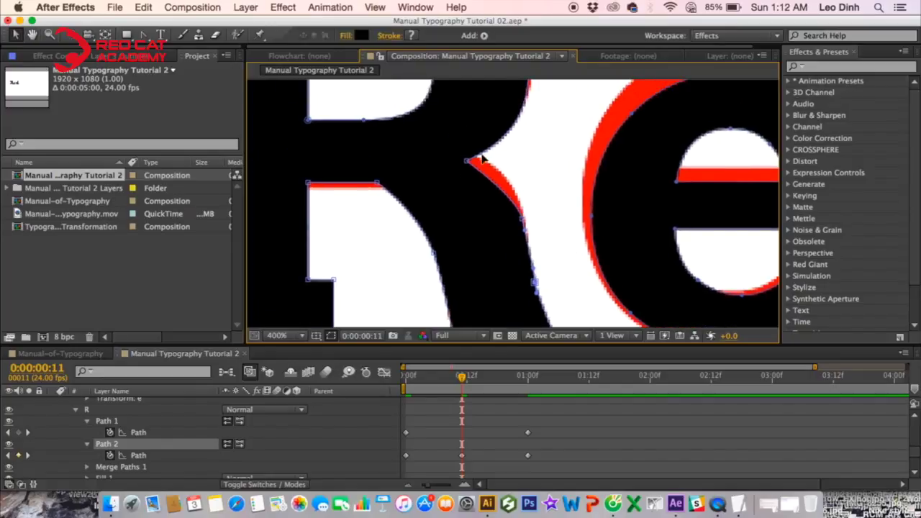
left_click_drag(466, 161, 474, 162)
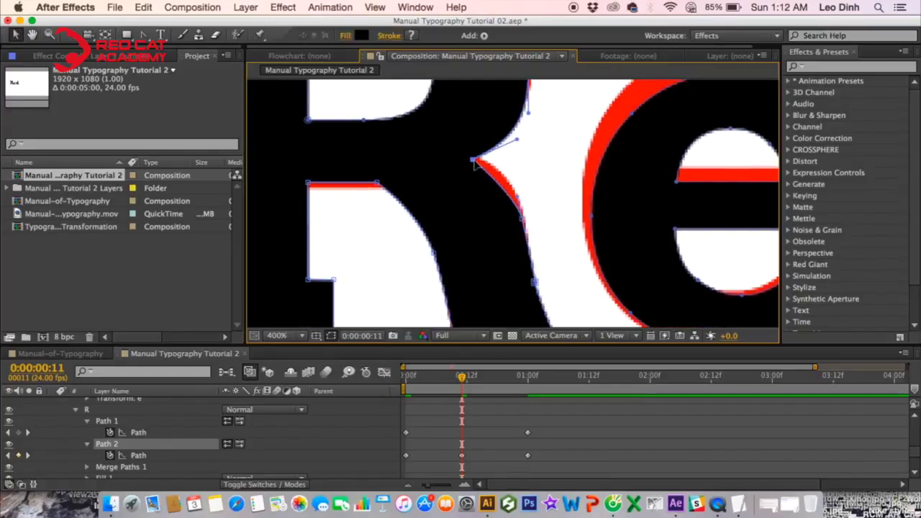
- Round the corner where the underside of the R's middle bar meets the leg, using the Convert Vertex tool
scroll(468, 199, "left", 5)
left_click_drag(360, 171, 468, 185)
left_click(143, 35)
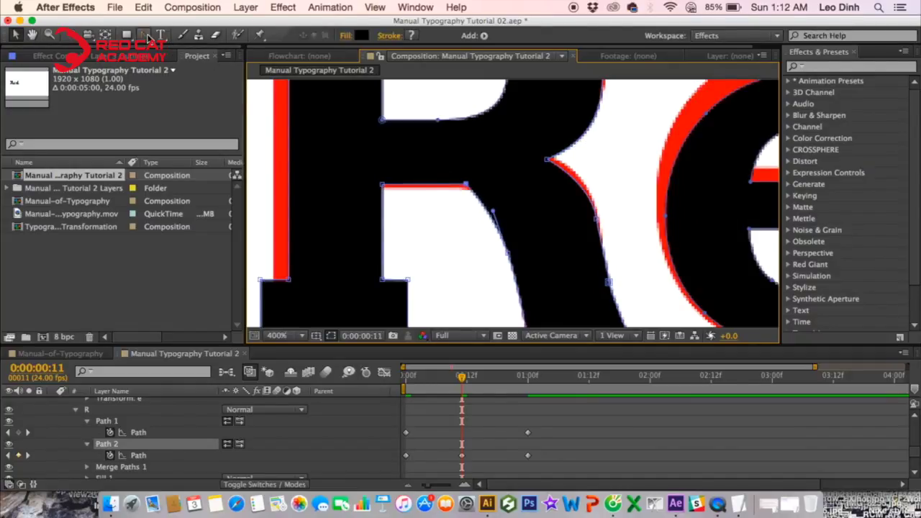
left_click_drag(467, 184, 461, 162)
key("v")
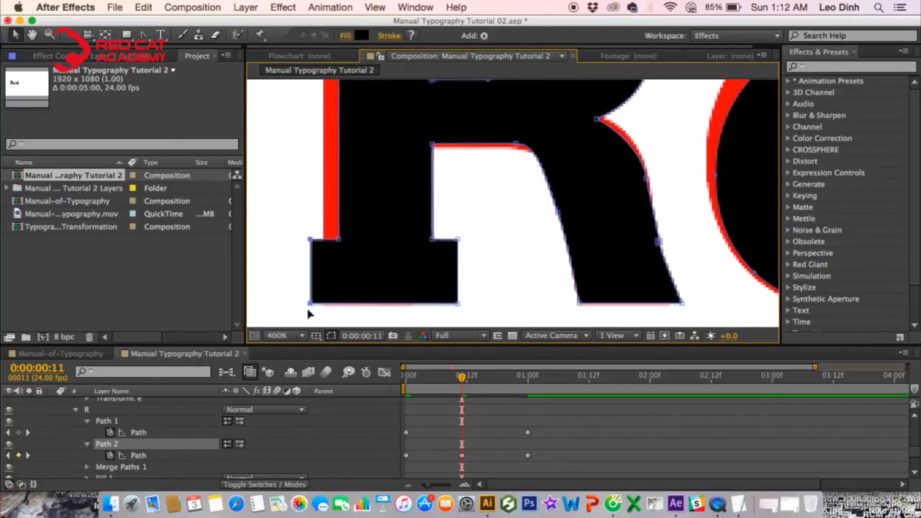
- Narrow the R's bottom-left foot serif by moving its outer edge points inward
left_click_drag(314, 306, 318, 306)
left_click_drag(443, 215, 449, 305)
left_click_drag(439, 178, 444, 306)
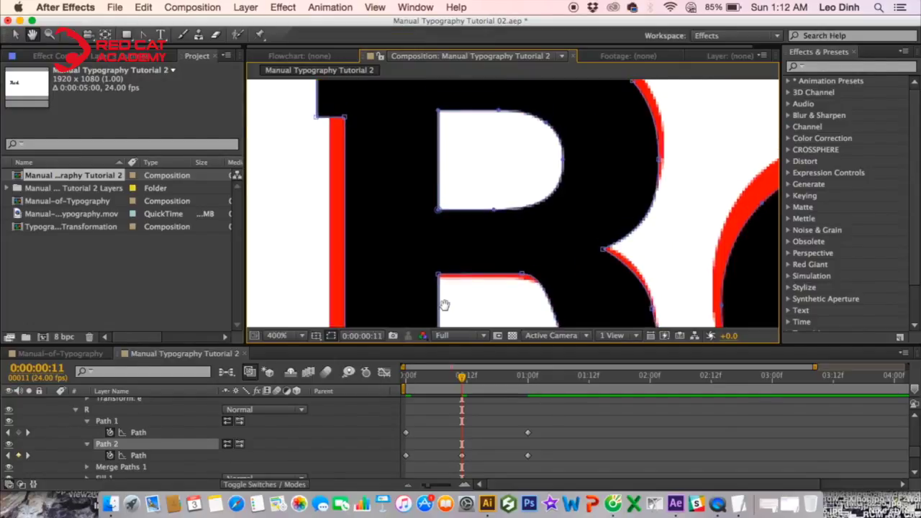
left_click_drag(386, 153, 409, 249)
left_click_drag(315, 126, 350, 212)
left_click_drag(569, 209, 478, 124)
left_click_drag(487, 232, 487, 175)
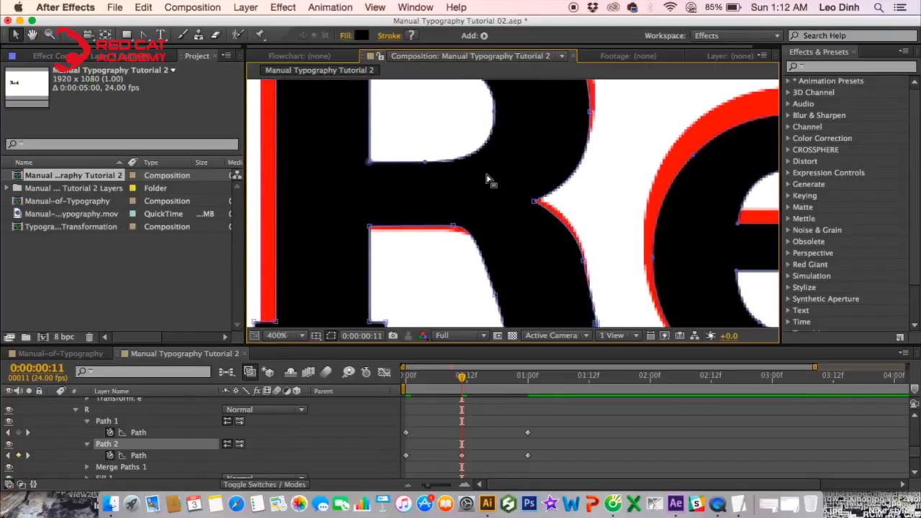
- At 0:00:00:06, convert the leg's outer serif corner to a curve point and smooth the outer edge above it
key("comma")
mouse_move(453, 377)
left_mouse_down()
mouse_move(375, 378)
mouse_move(478, 382)
mouse_move(426, 383)
mouse_move(439, 382)
left_mouse_up()
left_click(427, 409)
mouse_move(512, 240)
left_mouse_down()
mouse_move(461, 214)
mouse_move(403, 162)
left_mouse_up()
scroll(461, 213, "up", 1)
left_click(342, 122)
left_click(143, 34)
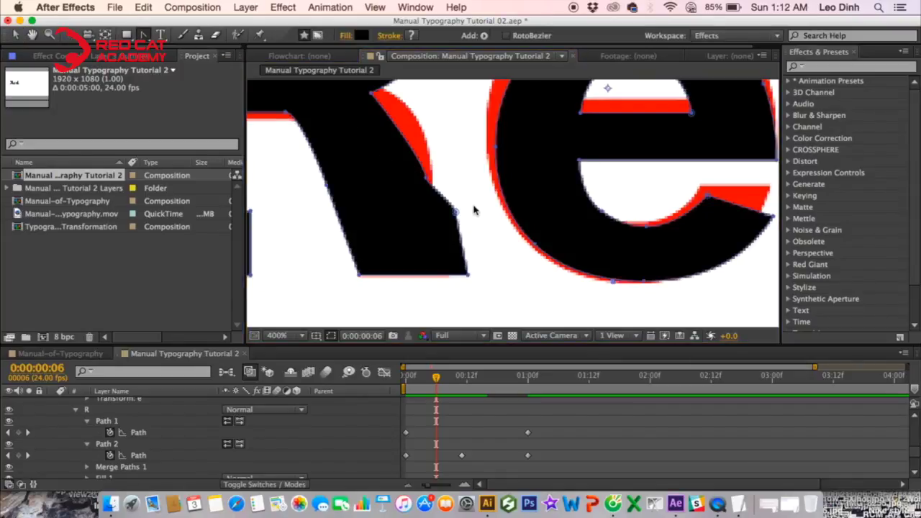
mouse_move(456, 212)
left_mouse_down()
mouse_move(468, 224)
mouse_move(456, 212)
left_mouse_up()
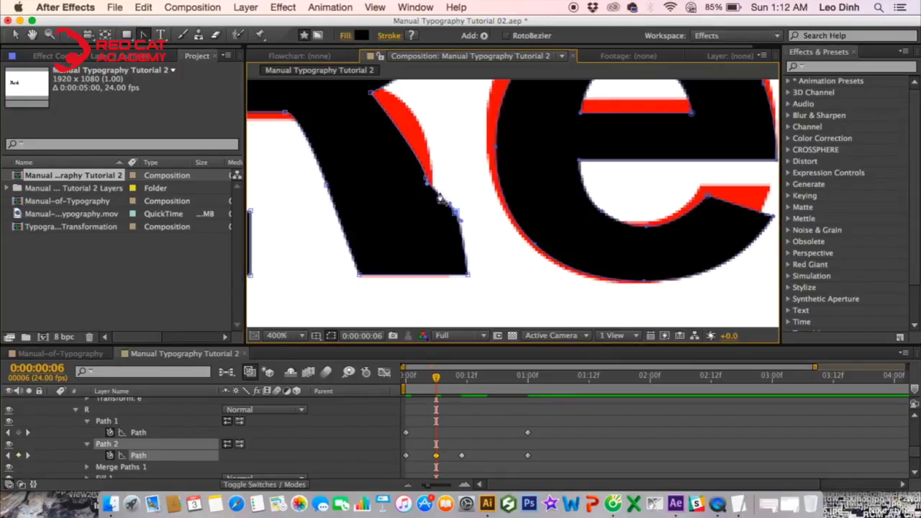
key("v")
left_click_drag(426, 183, 424, 142)
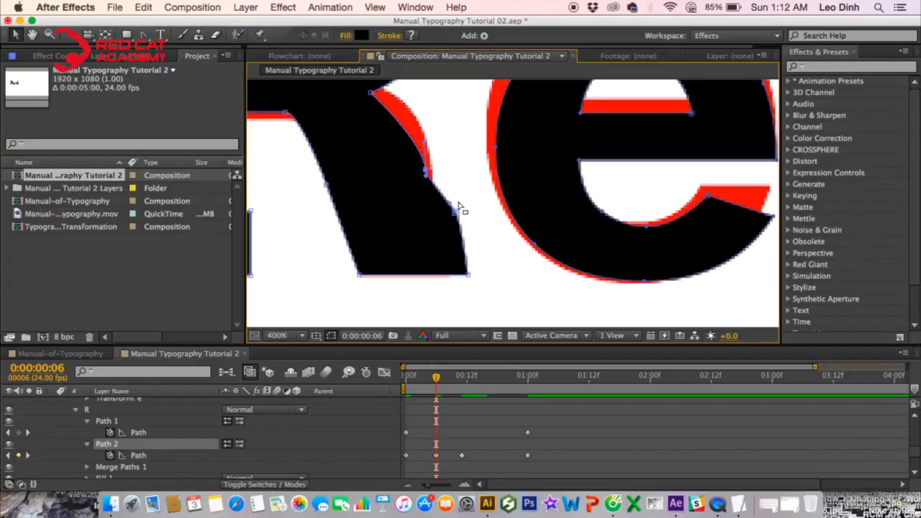
left_click(458, 213)
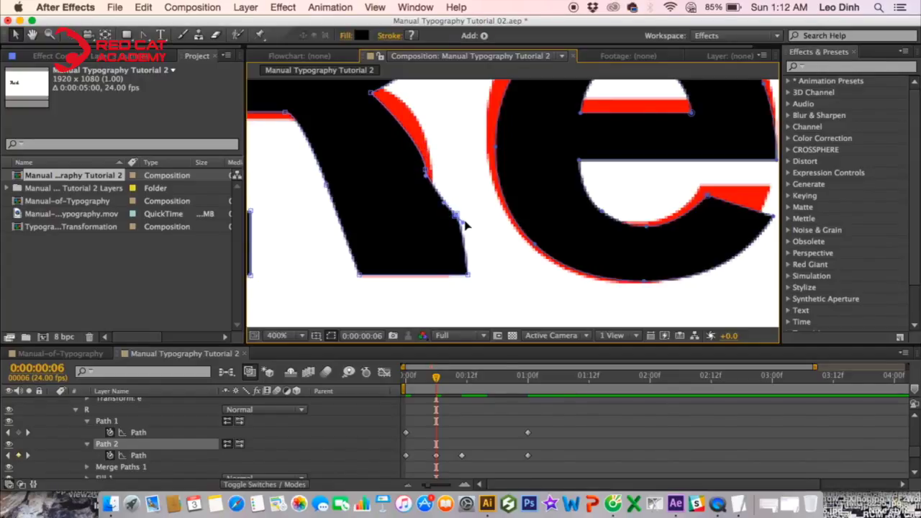
- At 0:00:00:05, pull the leg's outer serif corner inward and adjust the outer and inner edge curves into a smooth leg
mouse_move(435, 386)
left_mouse_down()
mouse_move(424, 385)
mouse_move(432, 385)
left_mouse_up()
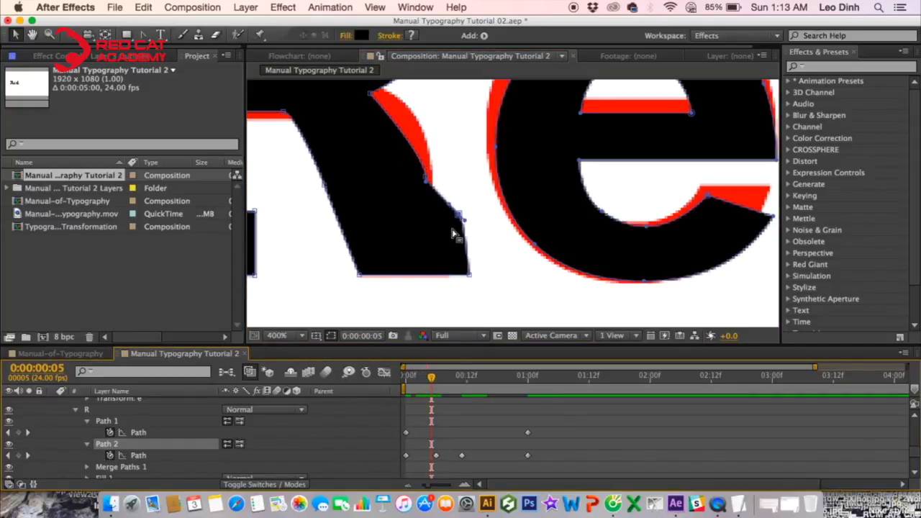
left_click_drag(459, 214, 445, 225)
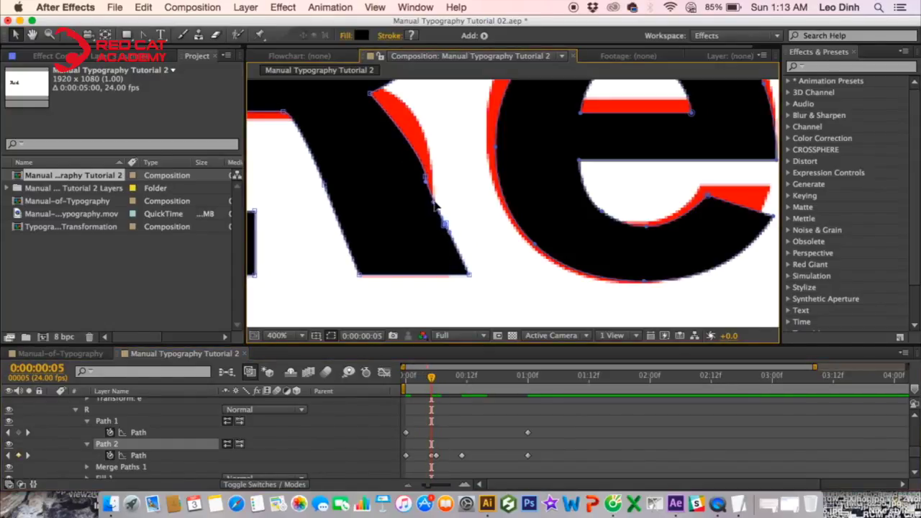
mouse_move(425, 175)
left_mouse_down()
mouse_move(424, 154)
mouse_move(421, 167)
left_mouse_up()
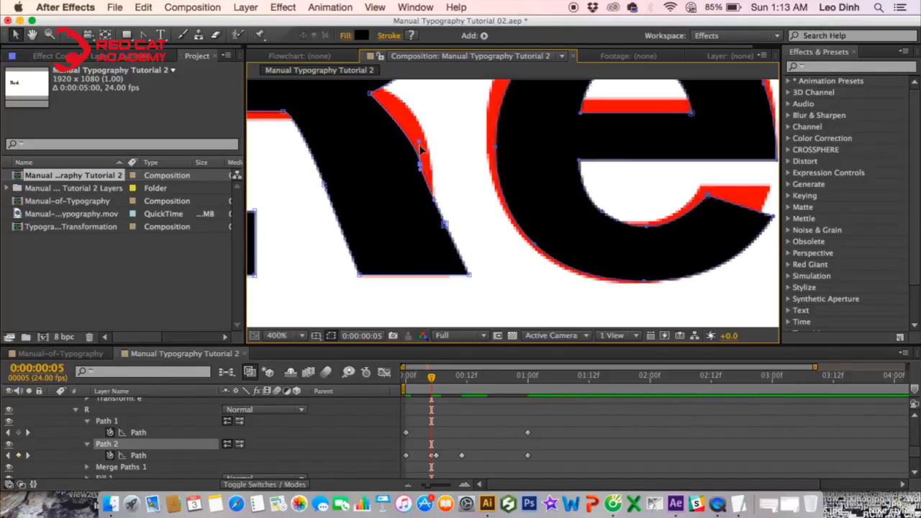
left_click_drag(407, 124, 405, 128)
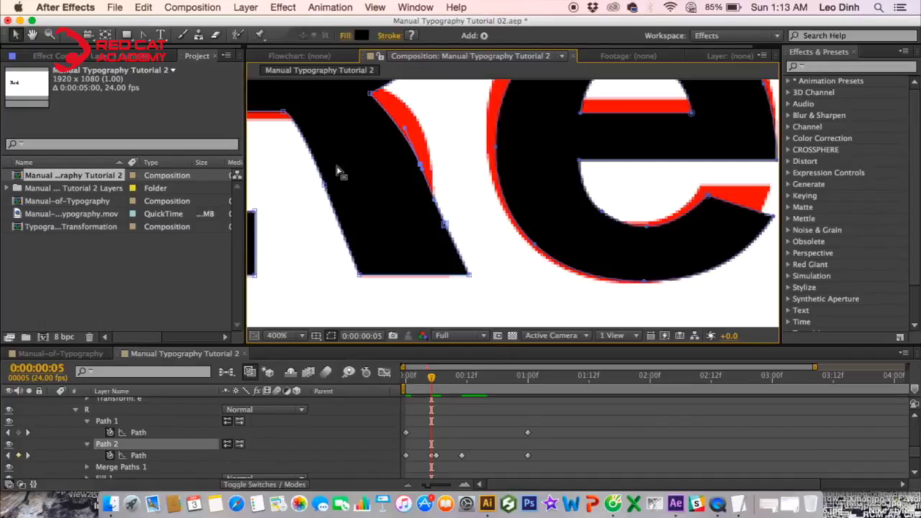
left_click_drag(326, 186, 334, 191)
- Delete the Path 2 keyframe at 0:00:00:06 and preview the R's morph from the start
left_click(456, 398)
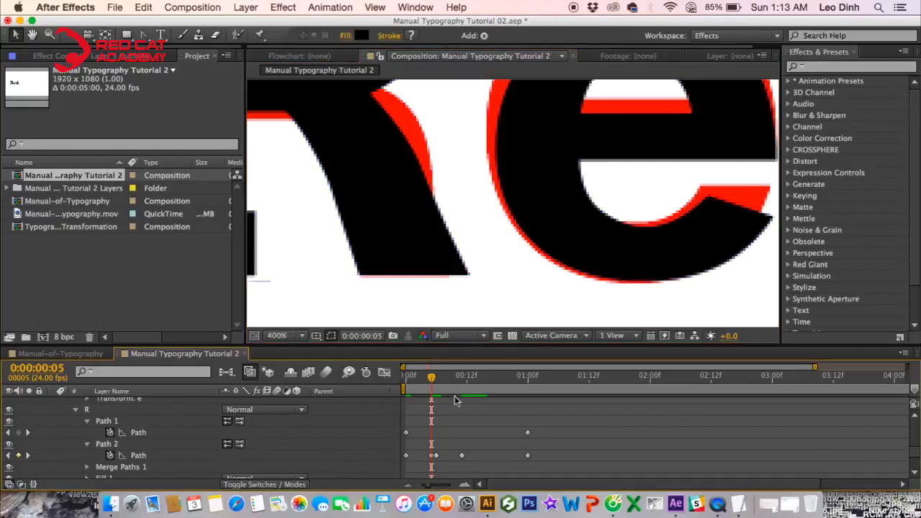
left_click_drag(437, 382, 438, 385)
left_click(436, 456)
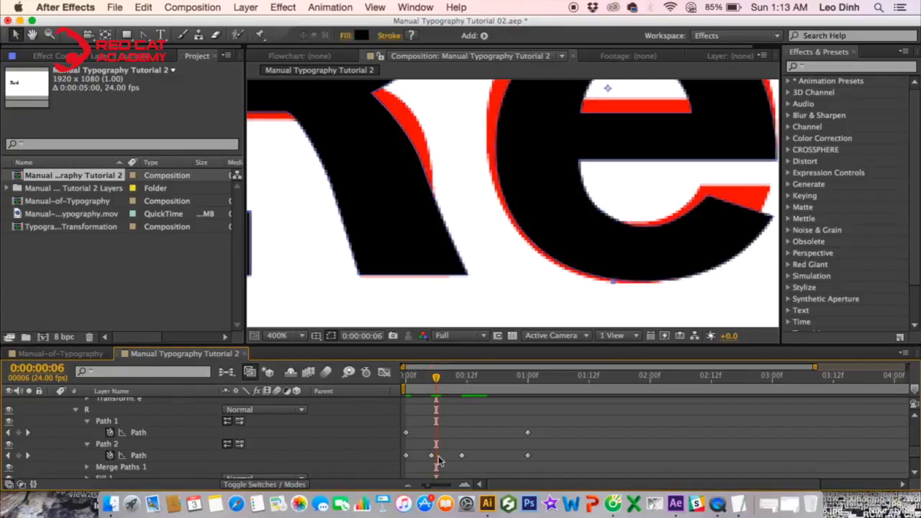
left_click_drag(427, 388, 368, 331)
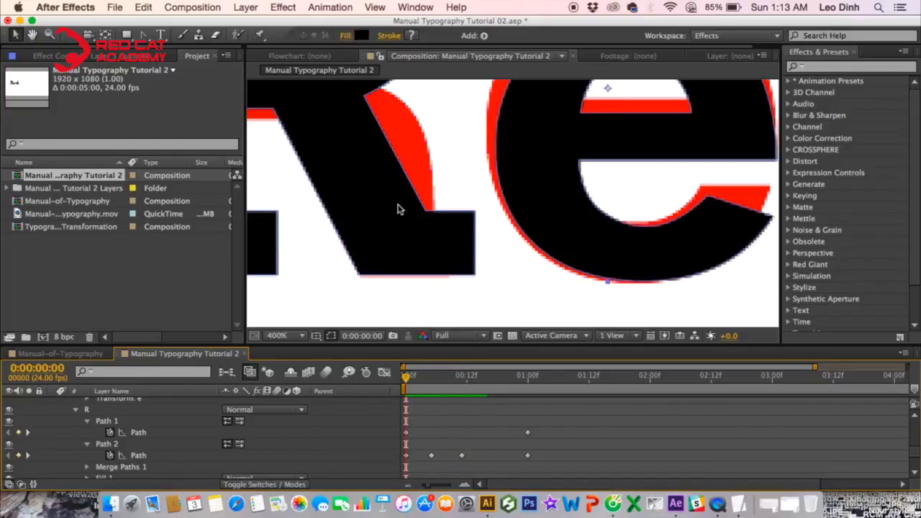
scroll(401, 210, "down", 1)
key("space")
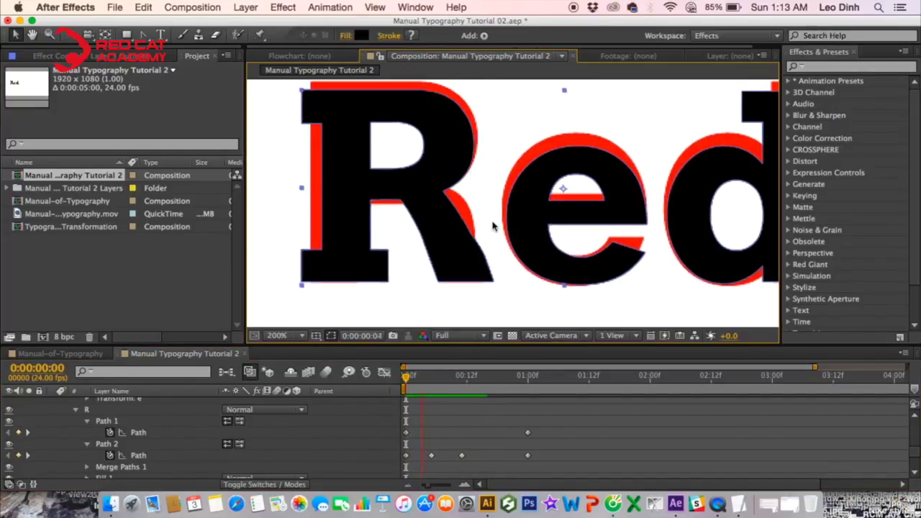
- Move the two intermediate Path 2 keyframes to 0:00:00:08 and 0:00:00:15, and preview the morph from the start
left_click_drag(432, 392, 435, 393)
mouse_move(462, 457)
left_mouse_down()
mouse_move(482, 459)
mouse_move(446, 459)
left_mouse_up()
left_click(457, 438)
left_click_drag(424, 379, 391, 379)
key("space")
- Delete the Path 2 keyframe at 0:00:00:08 and move the remaining intermediate keyframe to 0:00:00:12
mouse_move(448, 380)
left_mouse_down()
mouse_move(424, 380)
mouse_move(453, 390)
left_mouse_up()
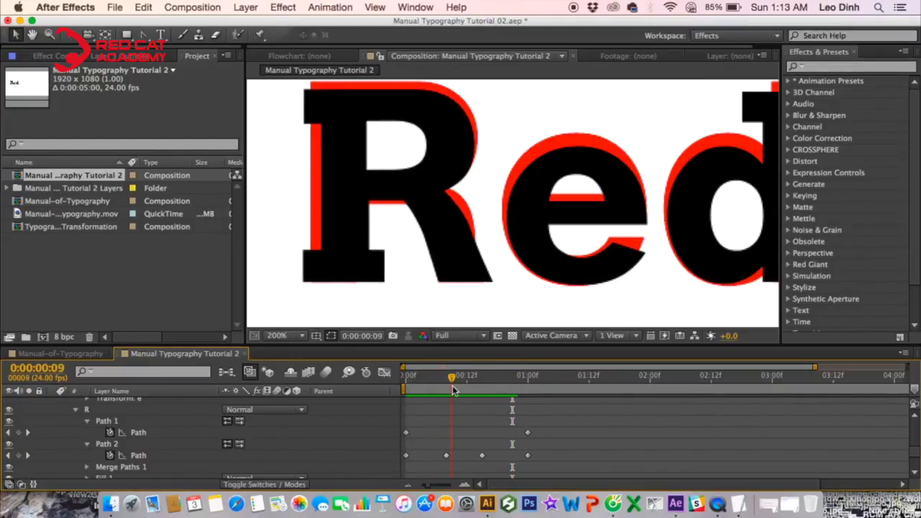
left_click(447, 456)
key("Delete")
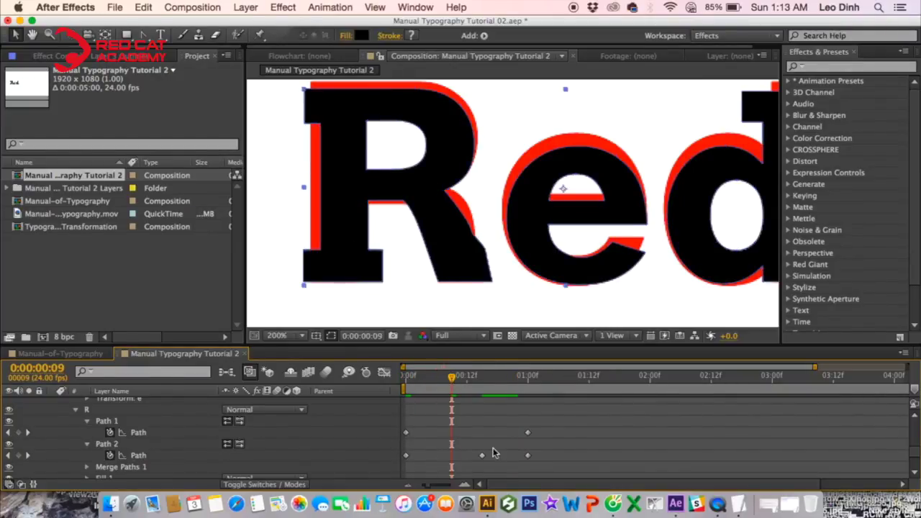
left_click_drag(485, 456, 468, 457)
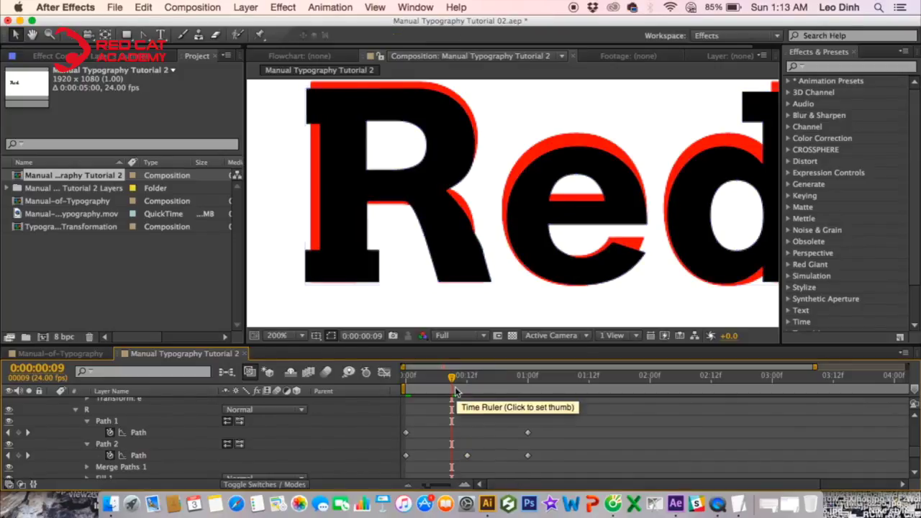
- Play the R's morph from 0:00:00:00 to check the retimed Path 2 keyframes
left_click_drag(449, 383, 377, 397)
key("space")
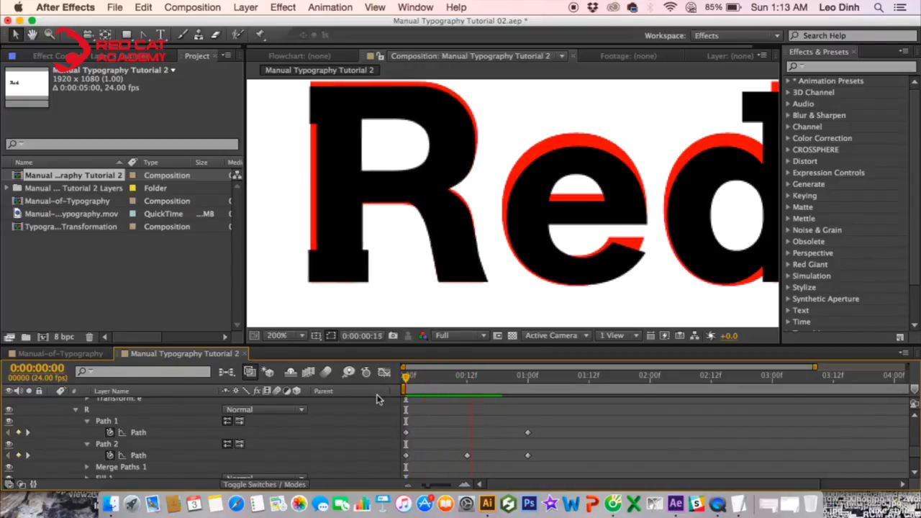
key("space")
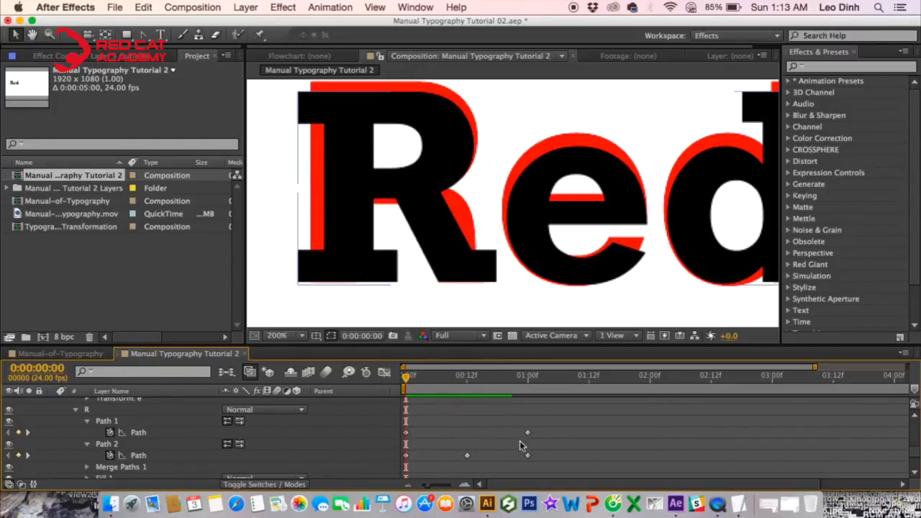
- Move the current time to 0:00:01:00, the end of the R's morph
key("space")
left_click_drag(543, 430, 545, 448)
left_click_drag(572, 249, 509, 265)
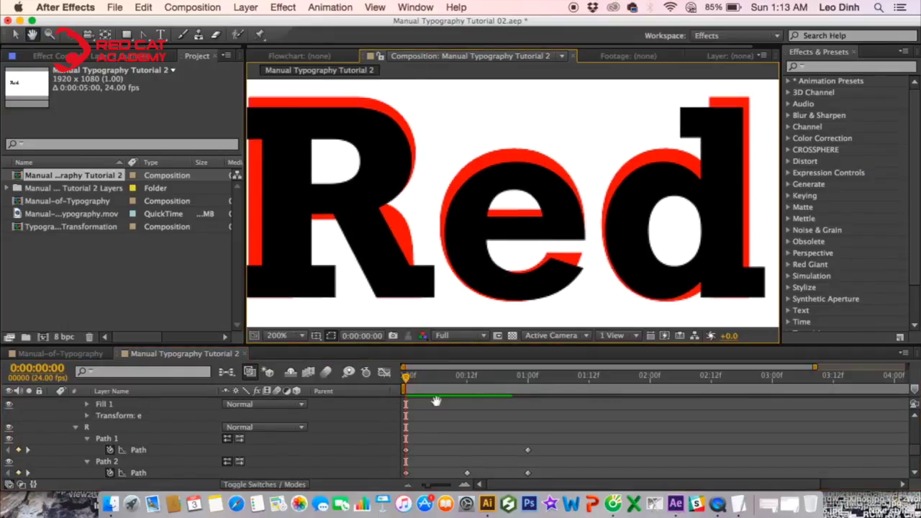
left_click_drag(449, 429, 449, 436)
scroll(195, 432, "up", 5)
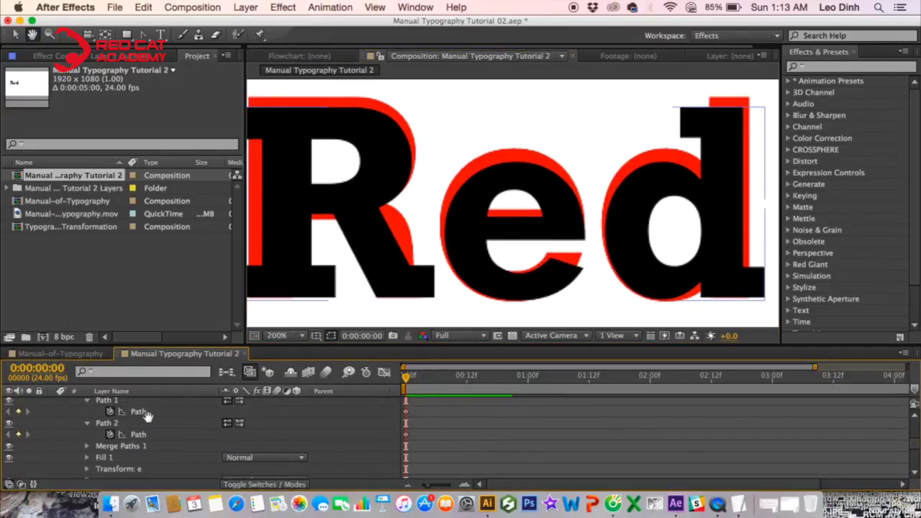
left_click_drag(480, 432, 480, 400)
left_click_drag(507, 452, 528, 382)
left_click(524, 379)
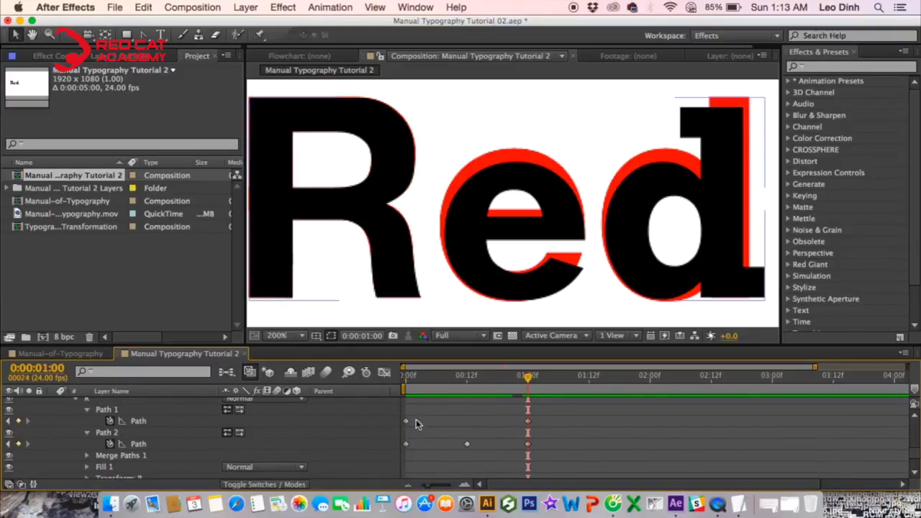
- Select both paths of the letter e and stretch them upward to meet the top of the red Helvetica e
key("space")
left_click_drag(465, 452, 466, 499)
left_click_drag(528, 378, 529, 419)
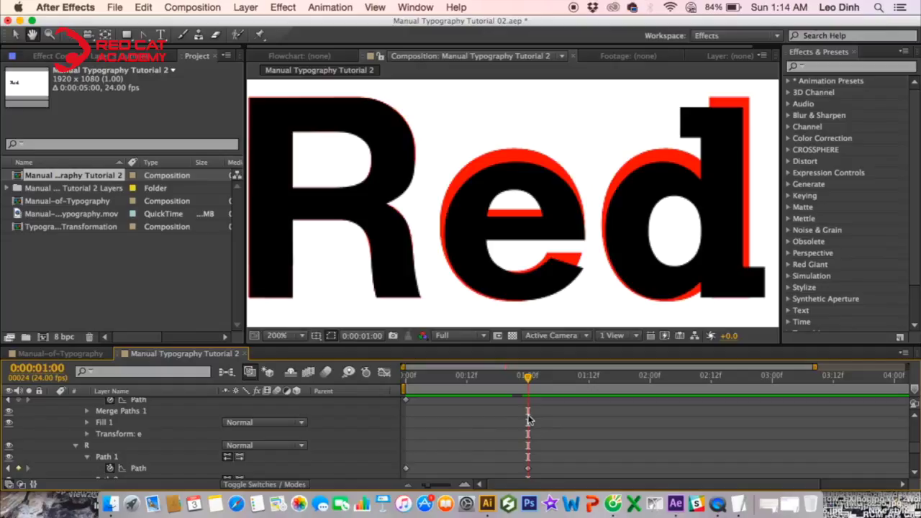
left_click_drag(419, 423, 420, 461)
left_click(406, 438)
key("space")
left_click_drag(537, 177, 489, 177)
left_click_drag(392, 149, 549, 307)
key("period")
key("space")
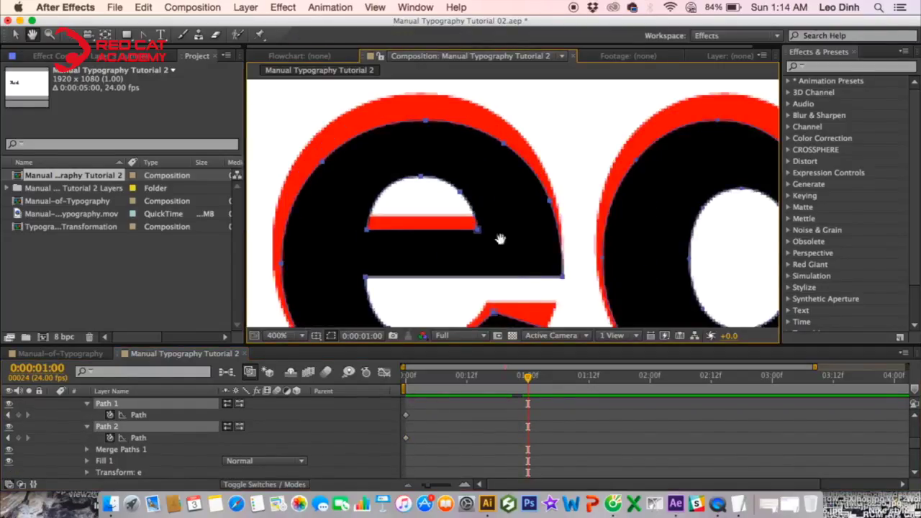
left_click_drag(441, 149, 471, 195)
double_click(438, 166)
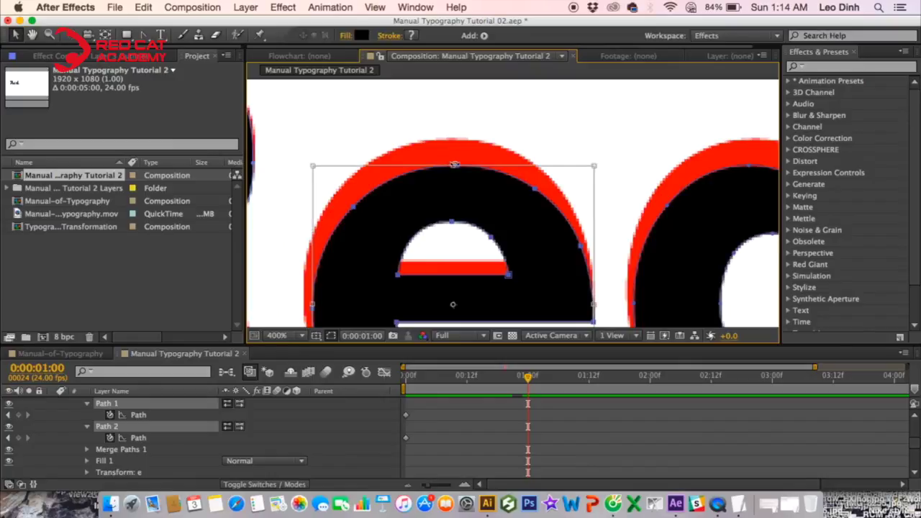
left_click_drag(454, 164, 458, 141)
key("Return")
- Widen both paths of the e on the left side to meet the red e's outer edge
key("space")
left_click_drag(381, 248, 429, 179)
double_click(373, 169)
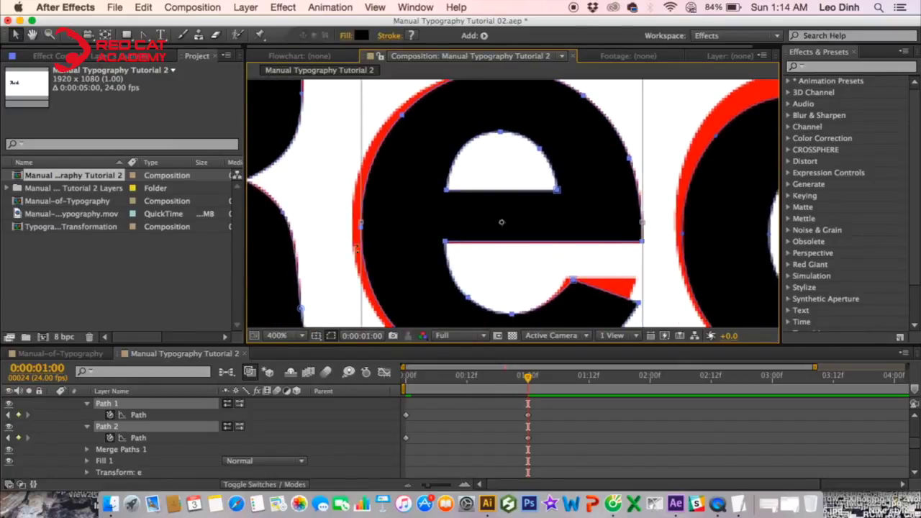
left_click_drag(361, 225, 352, 225)
key("Return")
- Raise the outer tip of the e's lower terminal to the red outline and adjust its curve handle
key("space")
left_click_drag(578, 234, 481, 173)
left_click(542, 242)
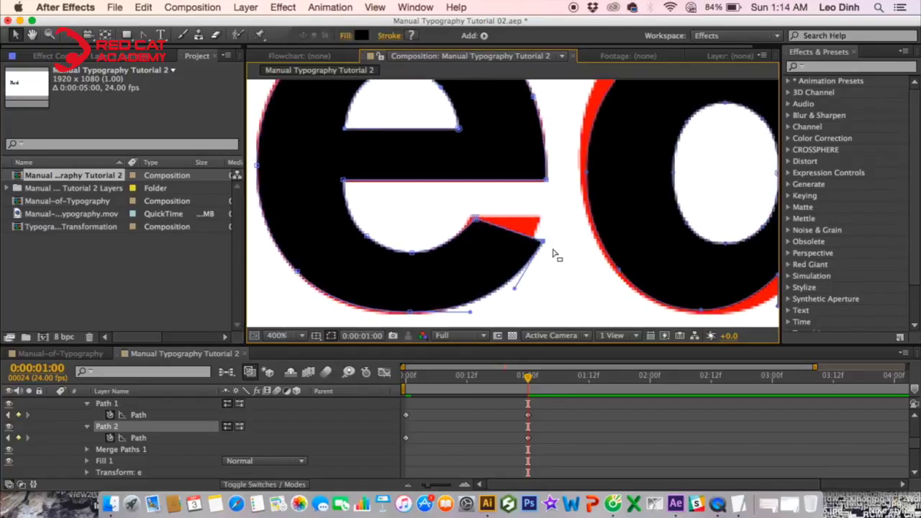
left_click_drag(545, 235, 544, 221)
left_click_drag(516, 267, 521, 290)
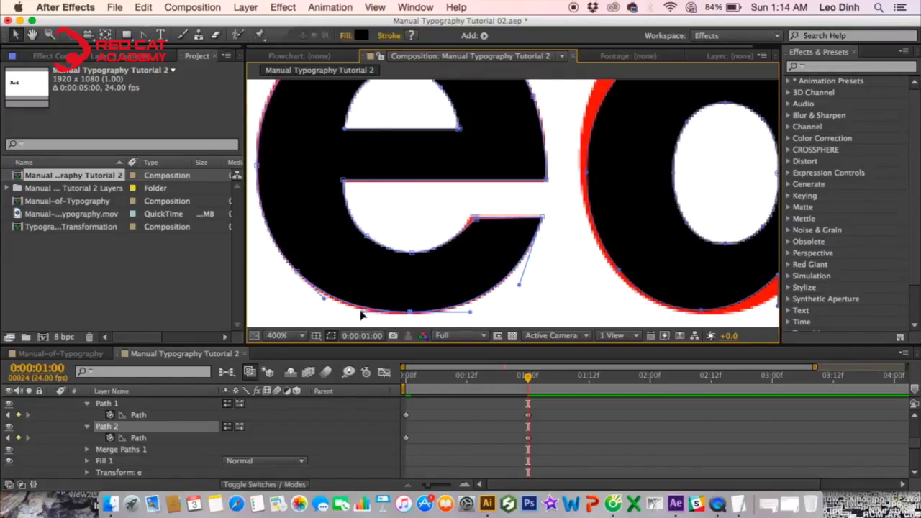
- Fine-tune the e's bottom curve point and the inner corner of its terminal against the red outline
left_click_drag(362, 313, 358, 314)
key("super+z")
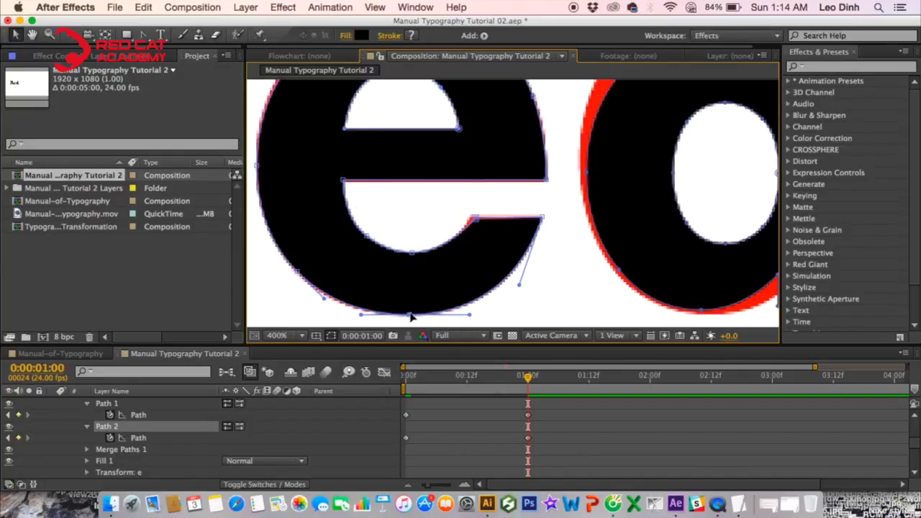
left_click_drag(453, 243, 455, 255)
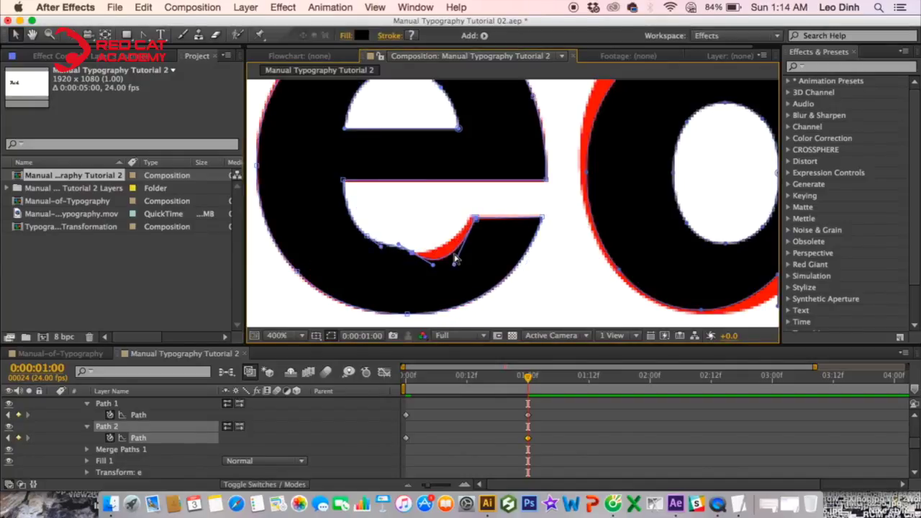
key("super+z")
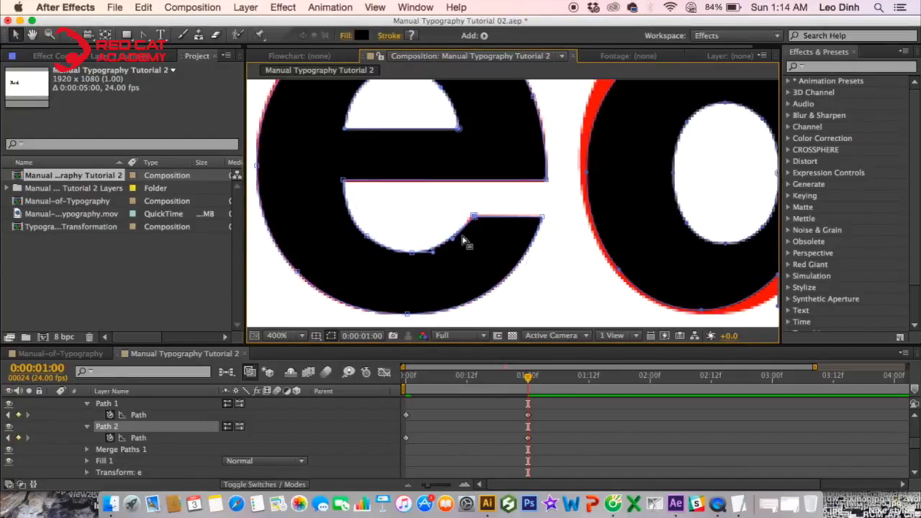
left_click(541, 220)
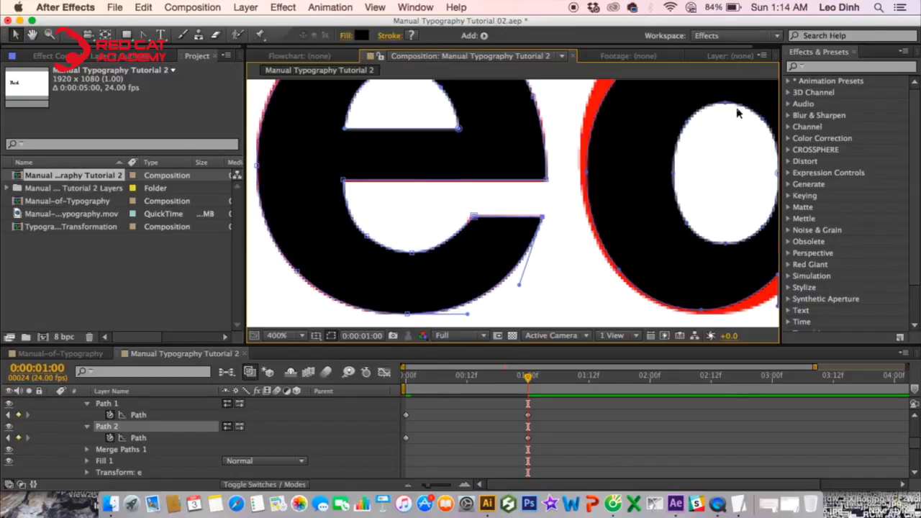
- Free-transform the e's counter, Path 1, widening it slightly to the right to fit the red e
left_click_drag(398, 177, 433, 242)
double_click(404, 194)
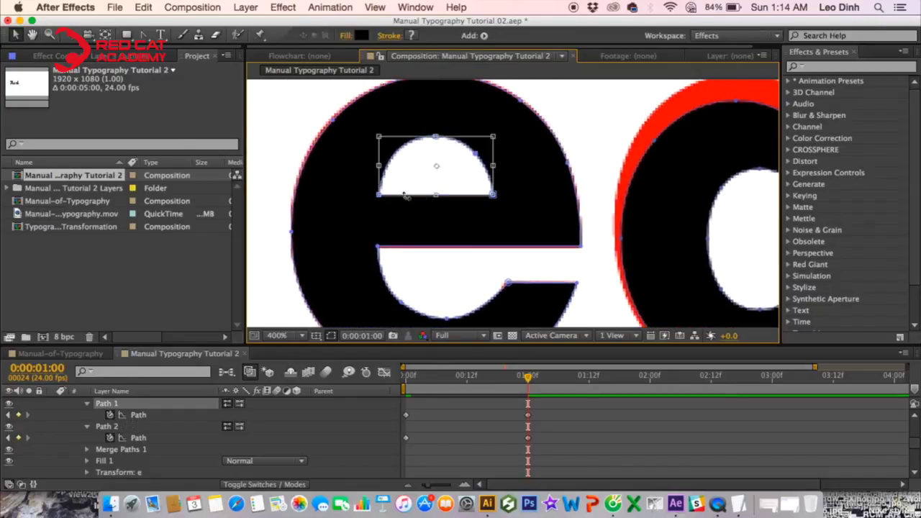
mouse_move(494, 166)
left_mouse_down()
mouse_move(526, 165)
mouse_move(497, 166)
left_mouse_up()
key("Return")
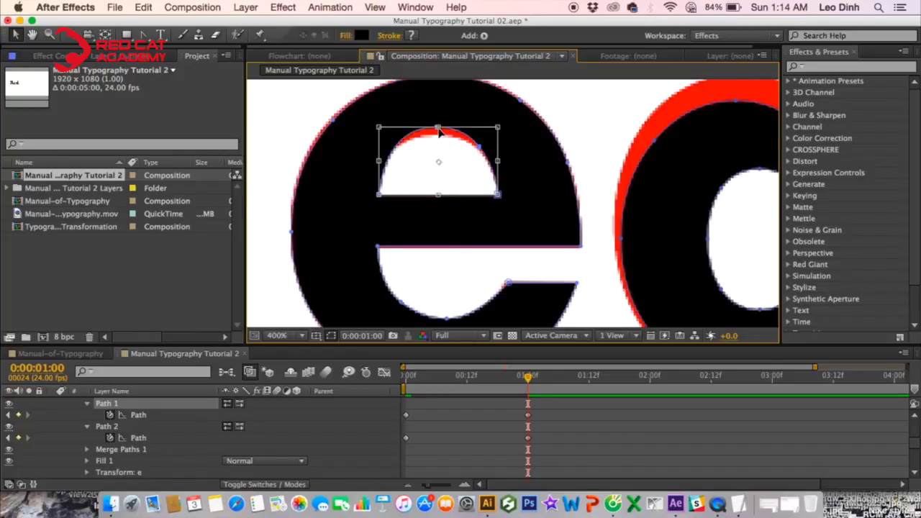
- Select Path 2 of the letter d and raise its top points to the height of the red d
key("space")
left_click_drag(445, 135, 164, 137)
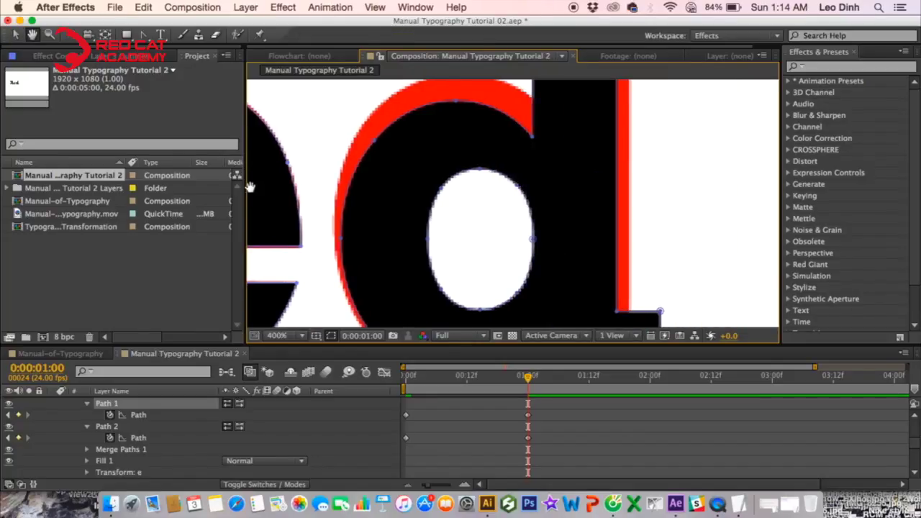
key("comma")
scroll(460, 436, "down", 5)
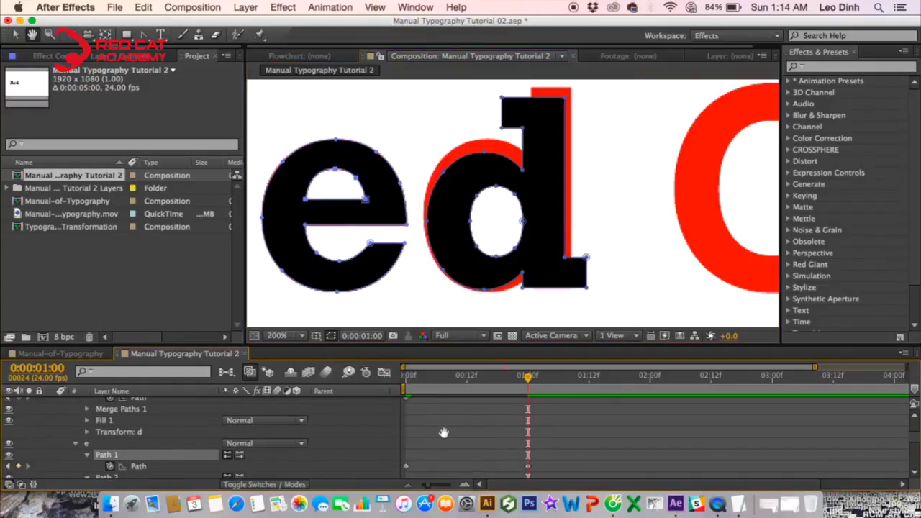
left_click(406, 434)
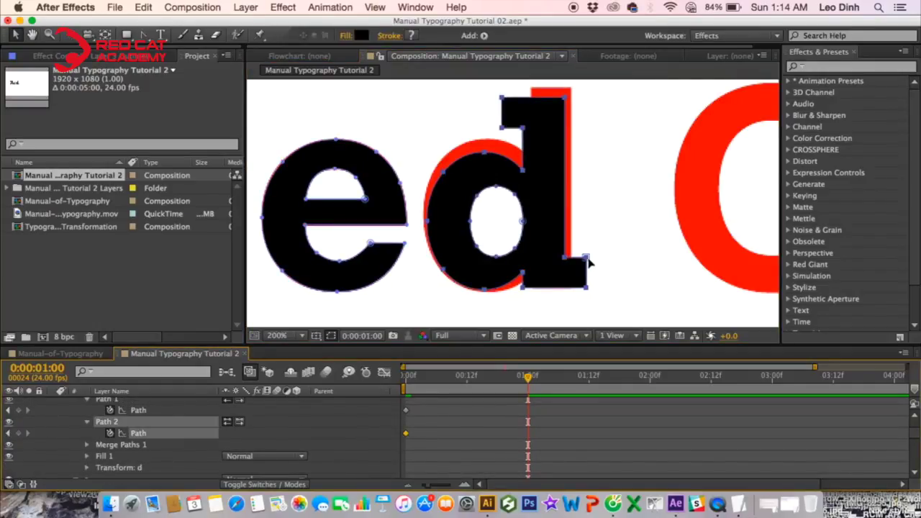
key("space")
left_click_drag(587, 248, 549, 248)
key("space")
left_click_drag(514, 156, 514, 208)
left_click_drag(445, 143, 545, 188)
left_click_drag(528, 150, 529, 141)
- Pull in the d's lower-right serif points and align the stem's right edge with the red stem
key("space")
left_click_drag(573, 256, 532, 211)
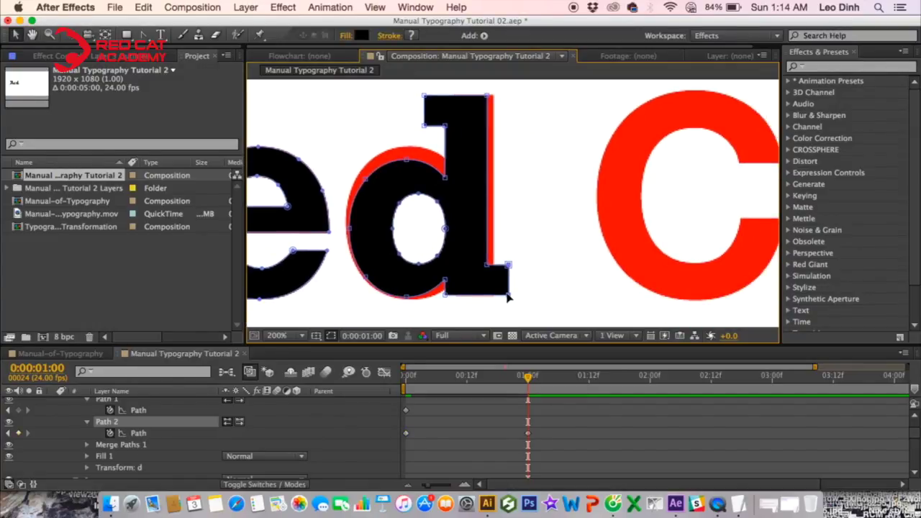
left_click_drag(508, 295, 496, 296)
key("space")
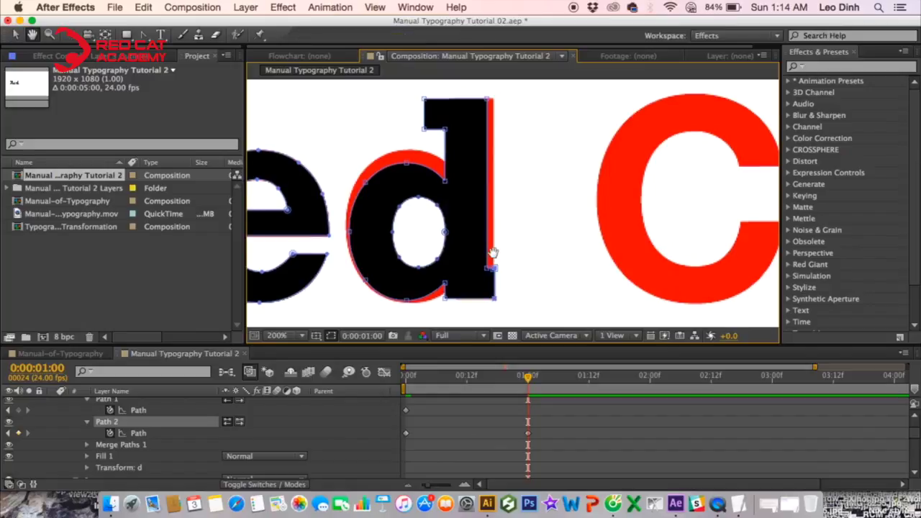
left_click_drag(492, 254, 492, 294)
left_click_drag(474, 118, 486, 310)
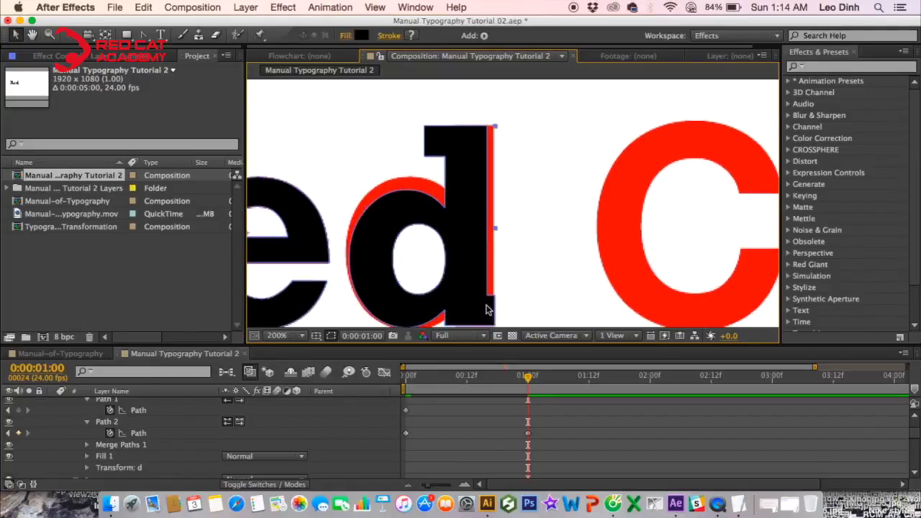
left_click(138, 411)
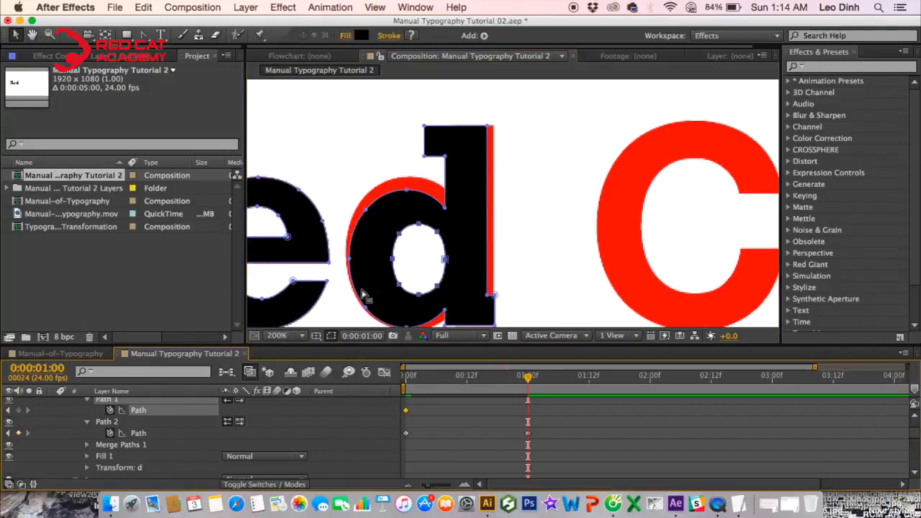
left_click(488, 295)
left_click_drag(486, 127, 493, 127)
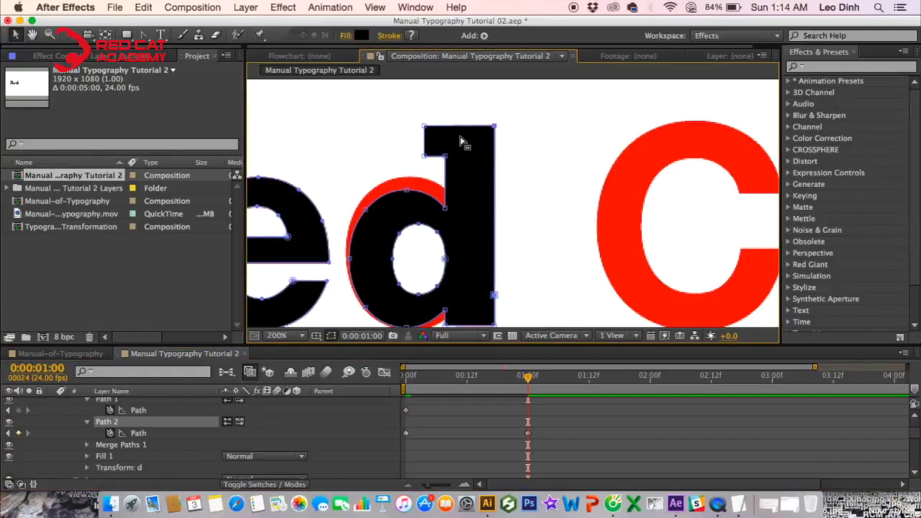
- Collapse the d's upper-left serif by moving its two outer points flush with the stem's left edge
left_click_drag(412, 118, 426, 165)
scroll(448, 161, "up", 2)
left_click_drag(448, 161, 531, 269)
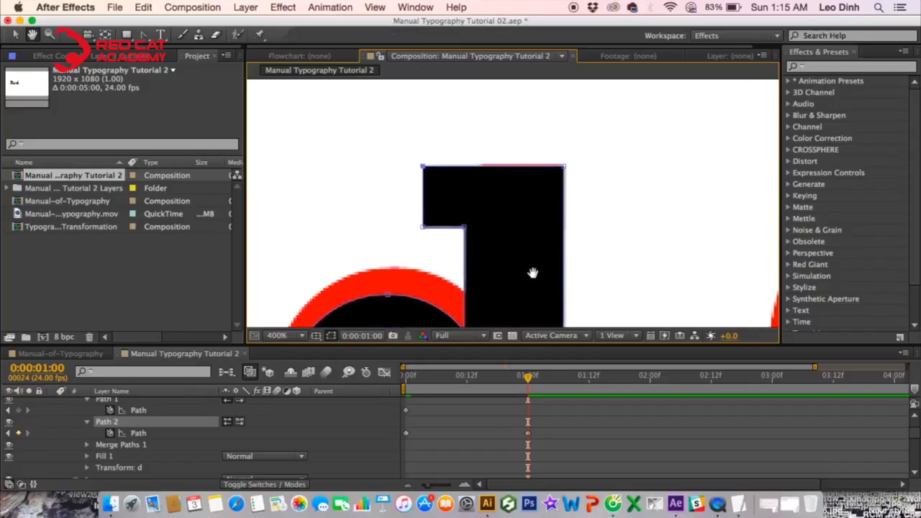
left_click_drag(454, 229, 465, 228)
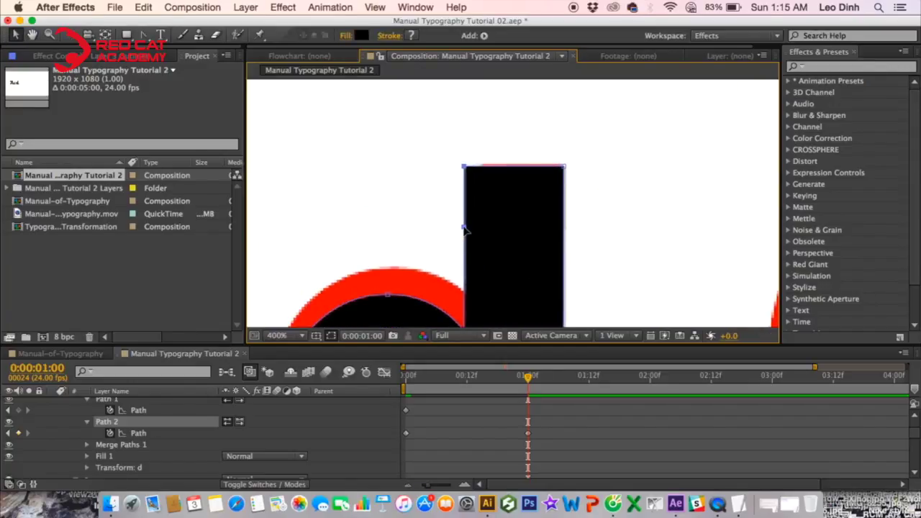
- Move the d's upper left stem points inward and raise the top of its bowl to match the red outline
key("space")
left_click_drag(445, 297, 491, 182)
left_click_drag(314, 153, 513, 193)
left_click_drag(503, 150, 537, 222)
left_click_drag(511, 187, 518, 245)
left_click_drag(497, 128, 542, 317)
left_click_drag(512, 278, 522, 246)
left_click_drag(503, 215, 555, 280)
left_click_drag(522, 247, 522, 264)
scroll(497, 230, "down", 3)
left_click_drag(461, 170, 465, 169)
scroll(461, 160, "down", 5)
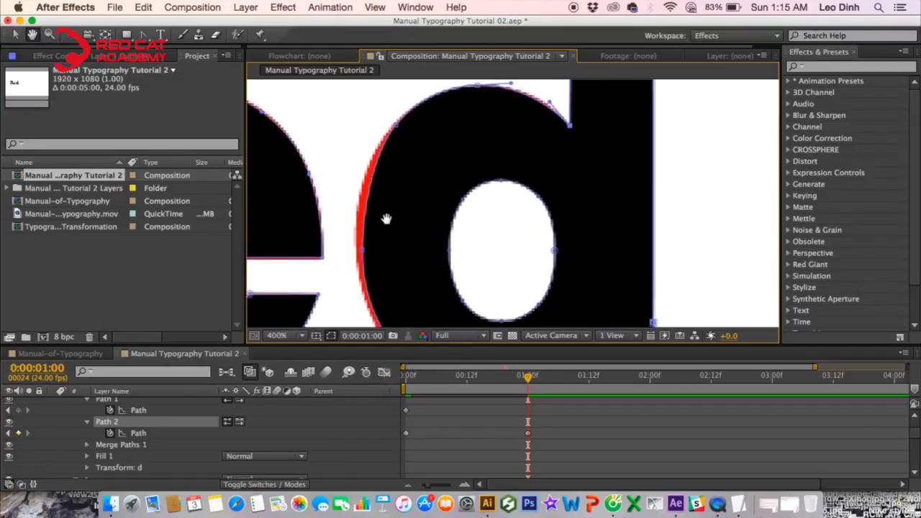
- Move the leftmost point of the d's bowl outward and adjust its curve handles to follow the red outline
left_click_drag(362, 256, 359, 254)
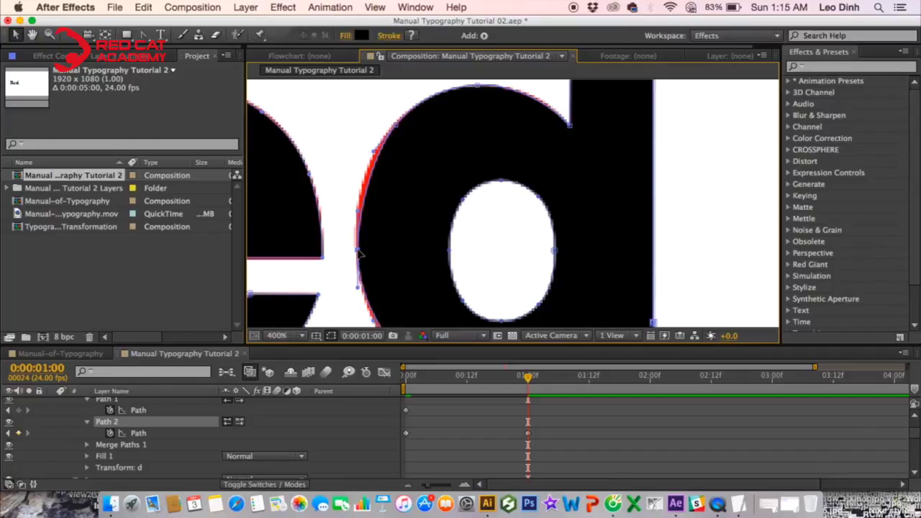
left_click_drag(360, 209, 358, 188)
left_click(368, 159)
- Move the d's lower left stem points, at the baseline and the bowl junction, inward to the red stem's edge
left_click_drag(419, 239, 383, 145)
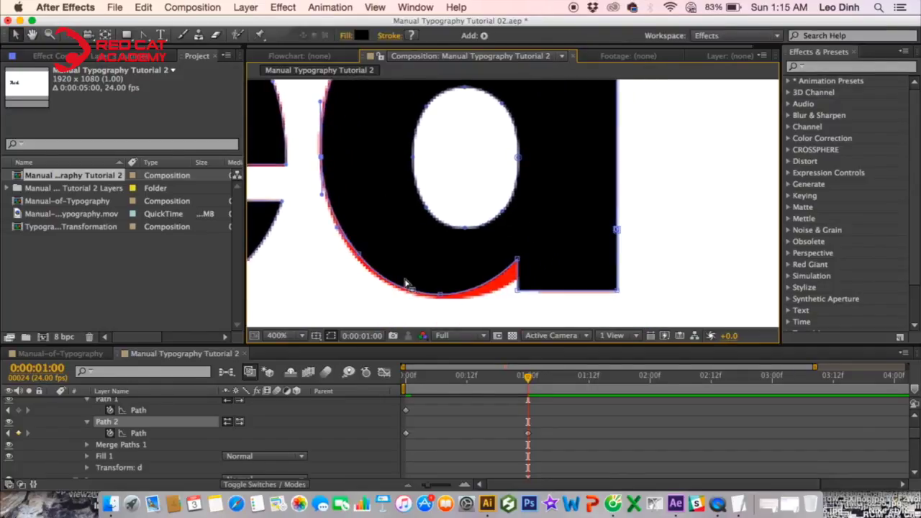
left_click(442, 296)
left_click_drag(518, 292, 539, 291)
mouse_move(526, 248)
left_mouse_down()
mouse_move(549, 265)
mouse_move(540, 244)
mouse_move(539, 254)
left_mouse_up()
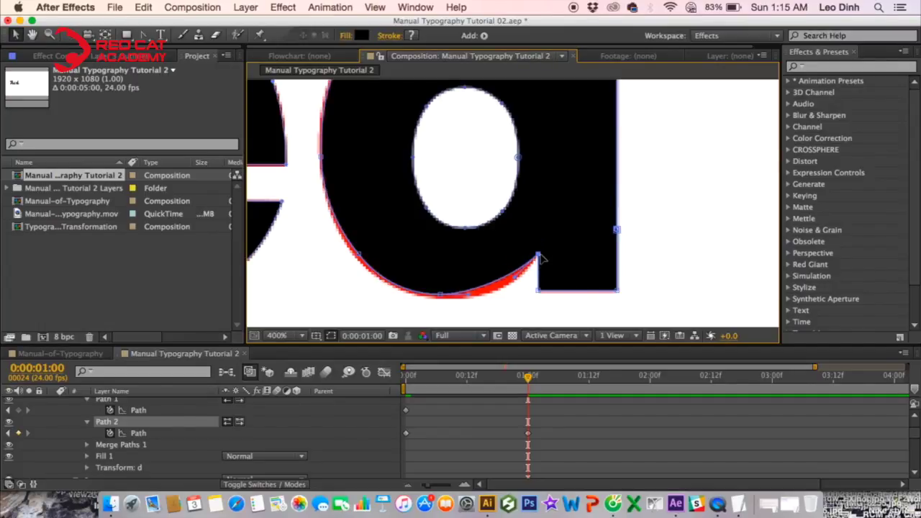
- Reshape the bottom of the d's bowl with its junction handle, bottom point and lower-left point to match the red outline
left_click_drag(514, 283, 513, 302)
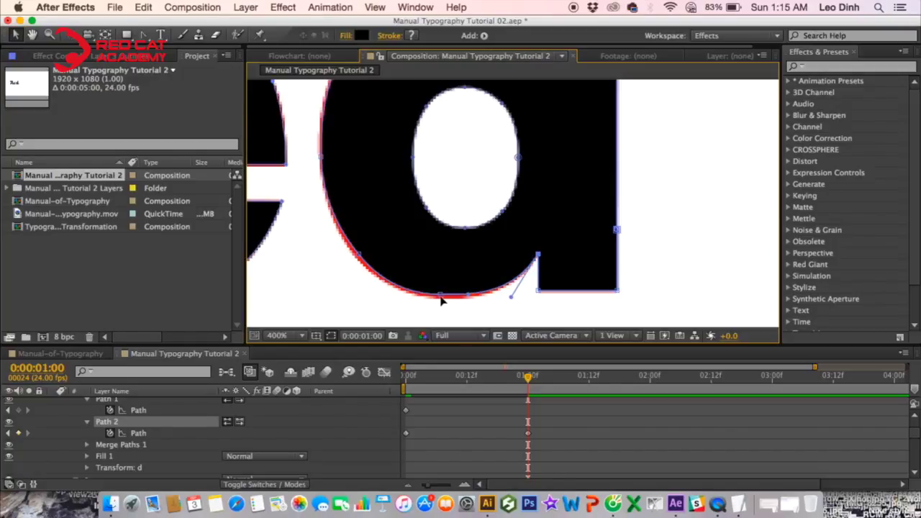
left_click_drag(440, 296, 440, 298)
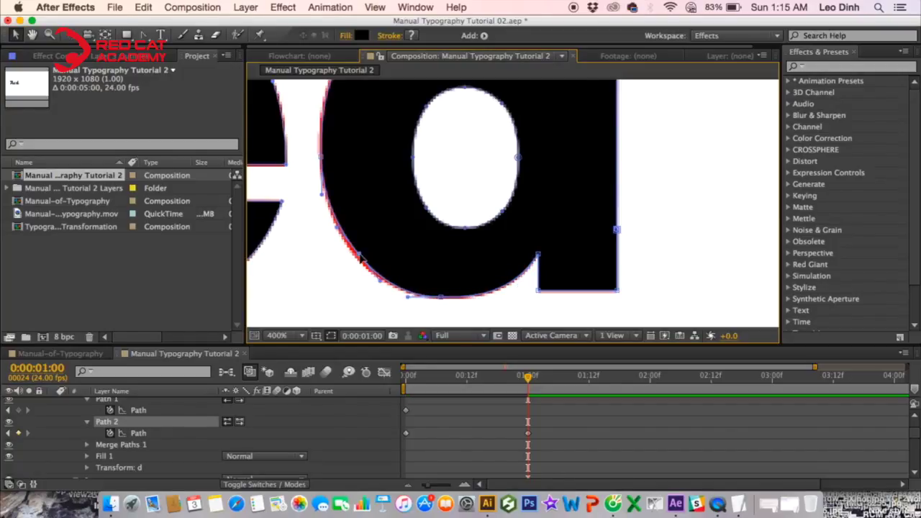
left_click_drag(361, 261, 358, 264)
key("ctrl+t")
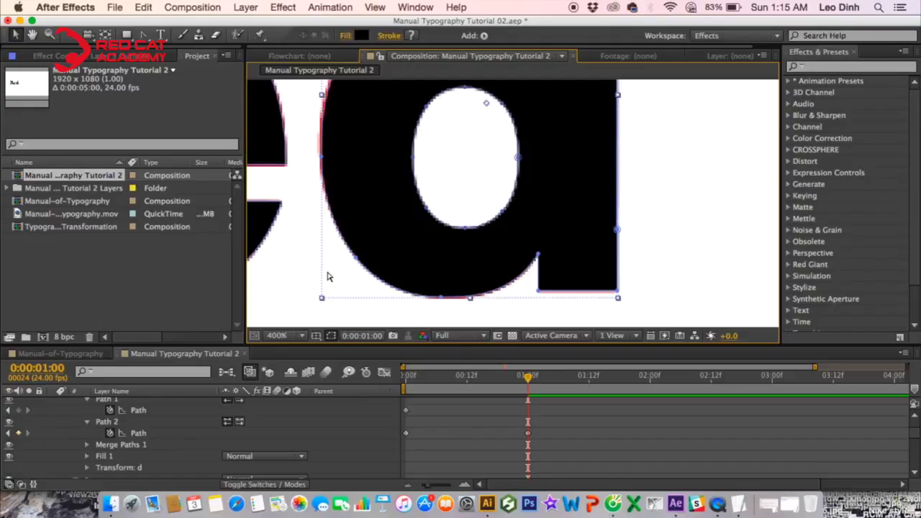
- Reposition and stretch the d's inner counter with a free transform to match the Helvetica reference shape
key("comma")
key("comma")
key("comma")
key("comma")
left_click(554, 437)
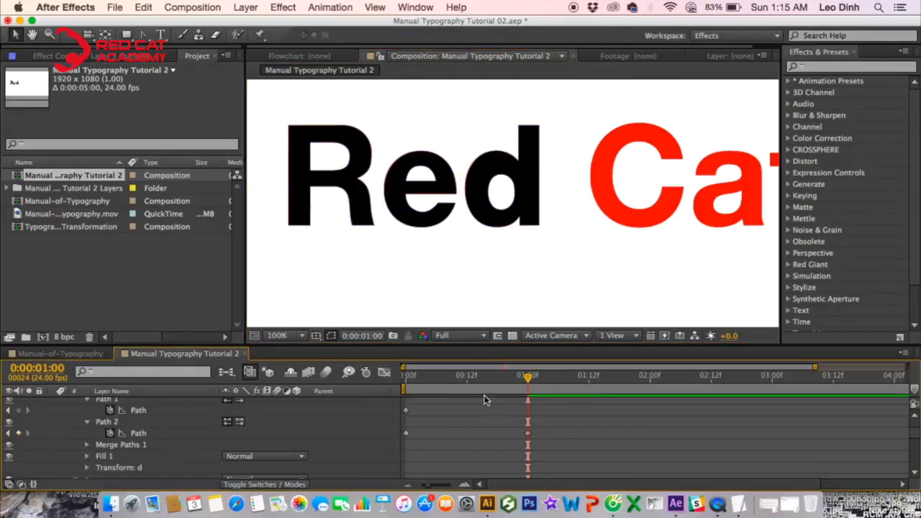
scroll(524, 185, "up", 3)
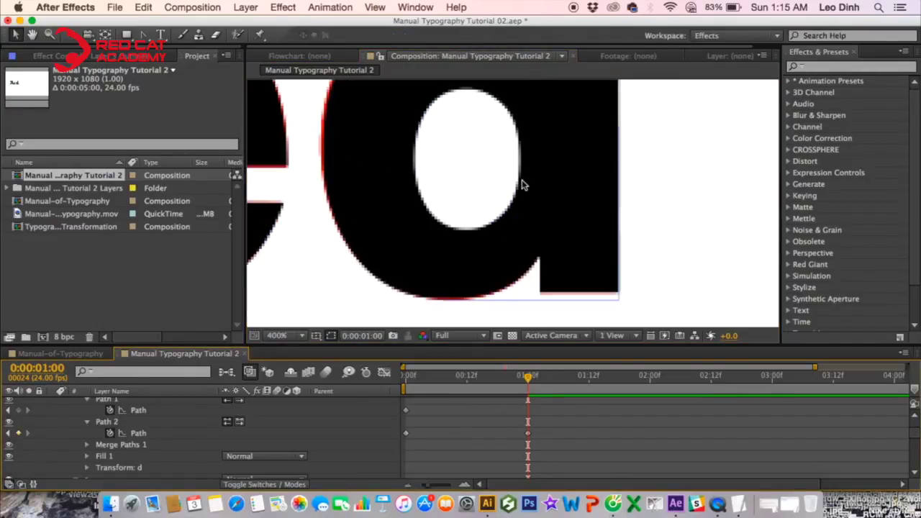
double_click(446, 167)
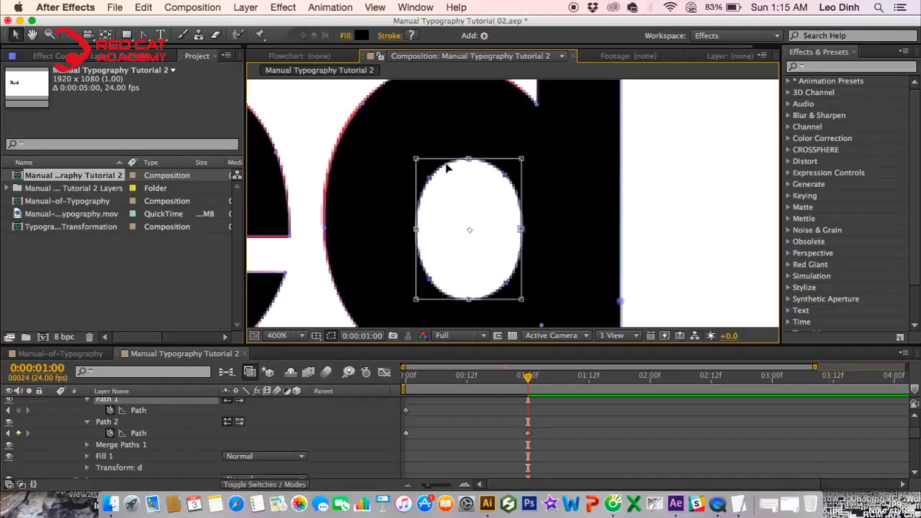
left_click_drag(419, 161, 405, 134)
mouse_move(463, 131)
left_mouse_down()
mouse_move(463, 108)
mouse_move(463, 125)
left_mouse_up()
left_click_drag(523, 213, 543, 213)
left_click_drag(514, 243, 513, 213)
left_click_drag(472, 269, 473, 279)
key("Return")
- Preview the morph of Red from the start of the composition at 100% zoom
left_click_drag(470, 376, 403, 376)
key("/")
key("space")
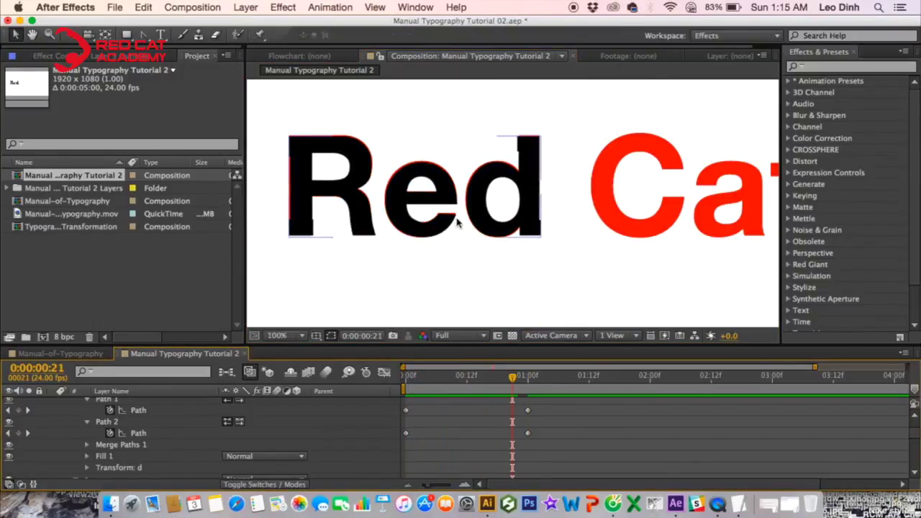
key("space")
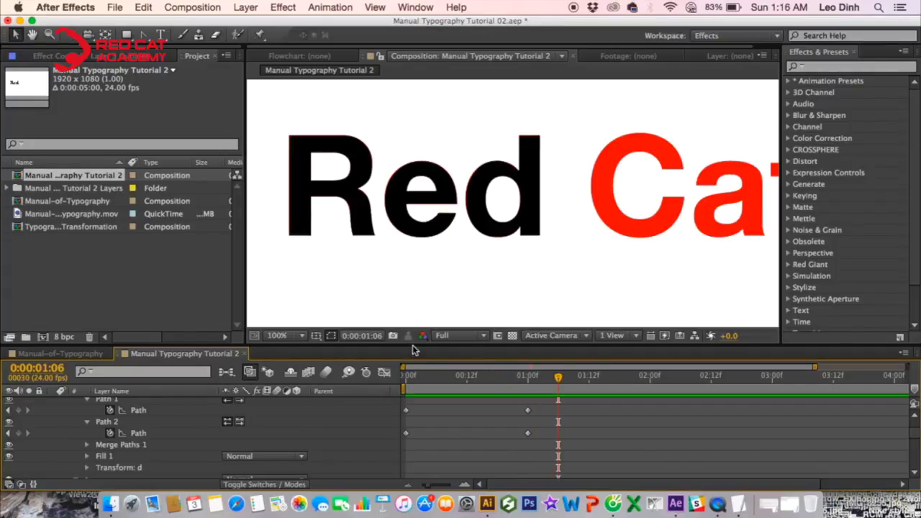
- Enlarge the timeline area, collapse the Layer 3 Outlines properties and hide the red reference on Layer 2
left_click_drag(413, 347, 414, 296)
scroll(63, 358, "up", 2)
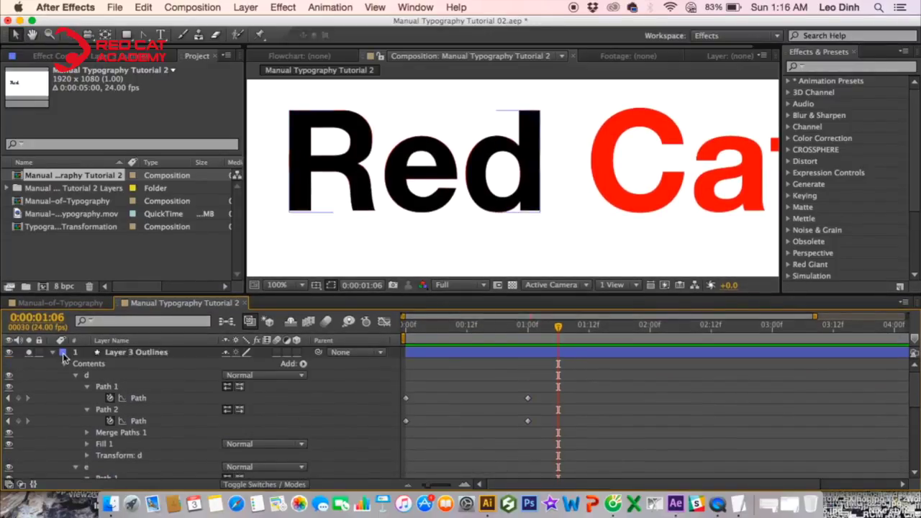
left_click(53, 353)
left_click(9, 364)
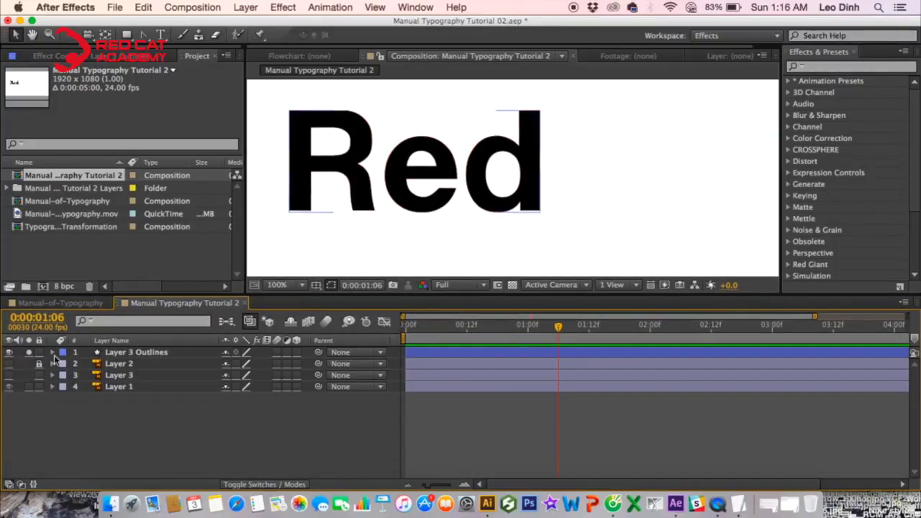
- Reveal the keyframed paths of Layer 3 Outlines and apply Easy Ease to all of their keyframes
left_click(127, 352)
key("u")
left_click_drag(555, 423, 381, 360)
key("F9")
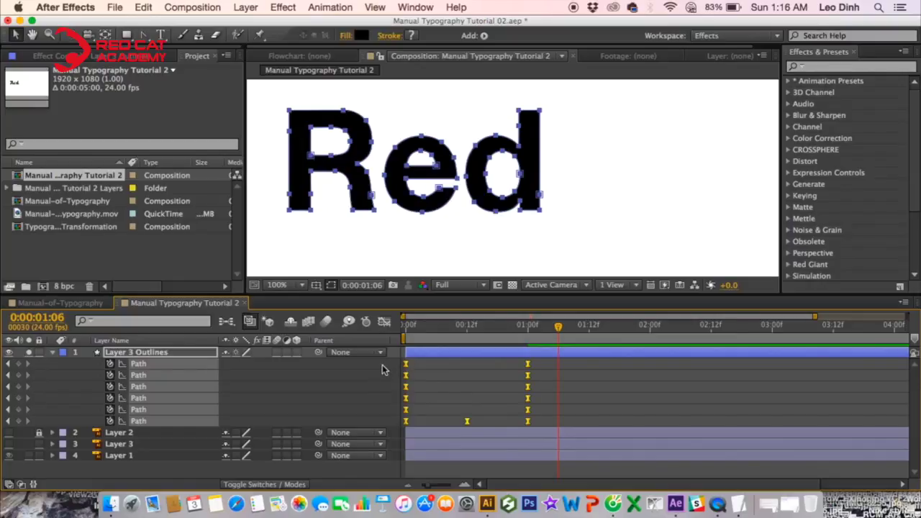
- Lengthen the ease handles of the selected path keyframes in the speed graph to make the morph accelerate more sharply mid-way
left_click(383, 322)
left_click_drag(564, 437, 424, 452)
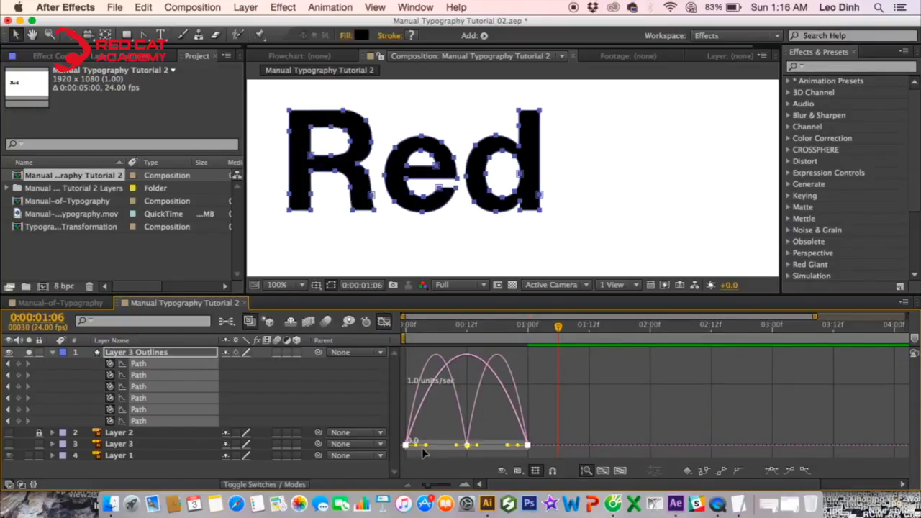
left_click(520, 470)
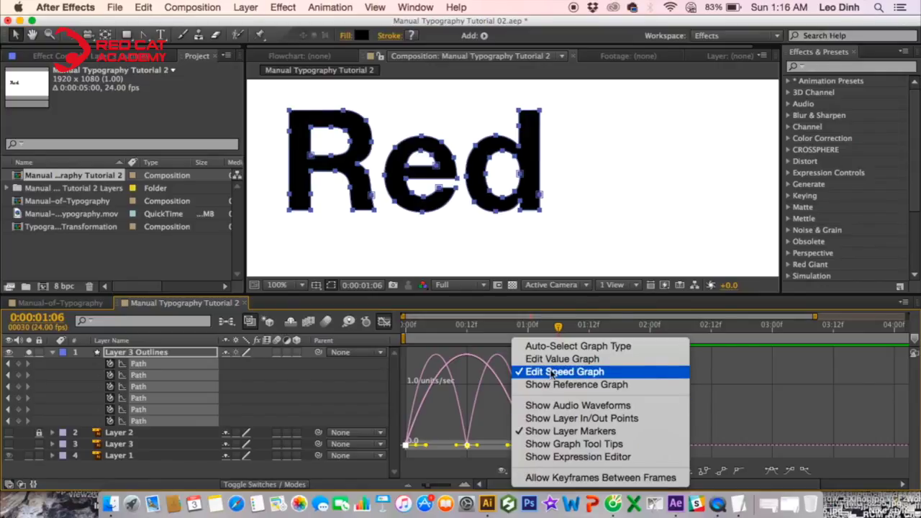
left_click(425, 449)
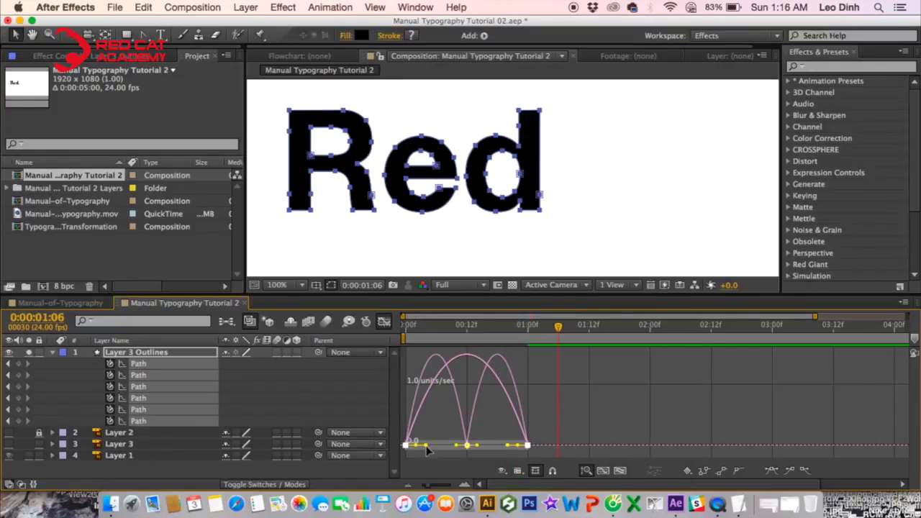
left_click_drag(425, 447, 437, 447)
left_click_drag(506, 449, 495, 448)
- Examine the speed graph of the R's outer path around its middle keyframe and preview the eased morph
left_click(262, 395)
left_click(197, 420)
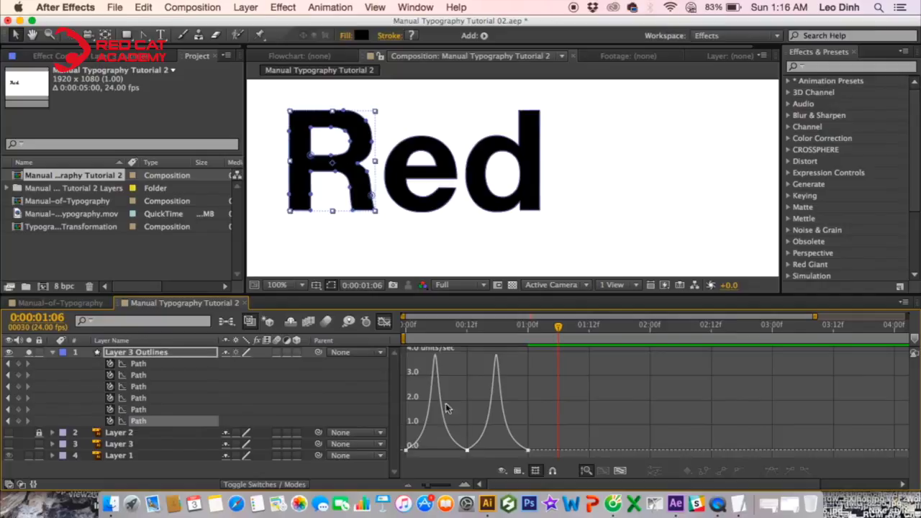
double_click(467, 452)
key("Home")
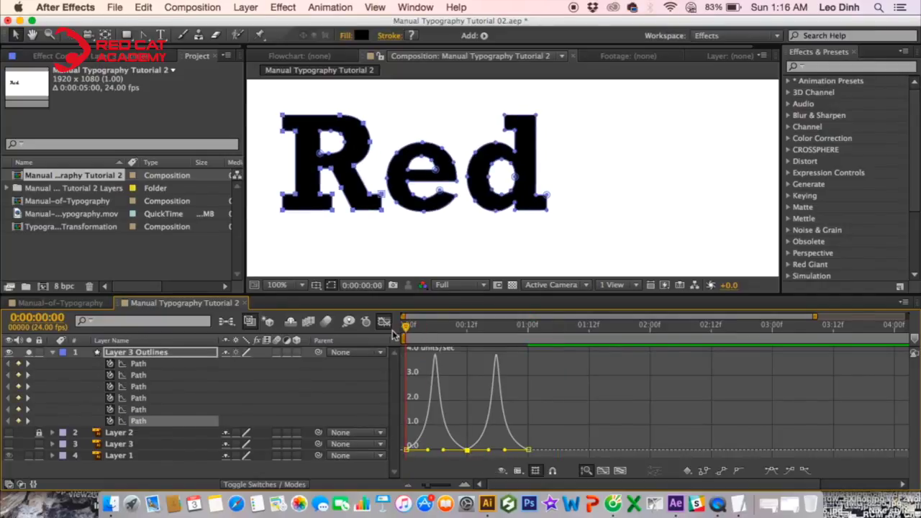
left_click(468, 460)
key("space")
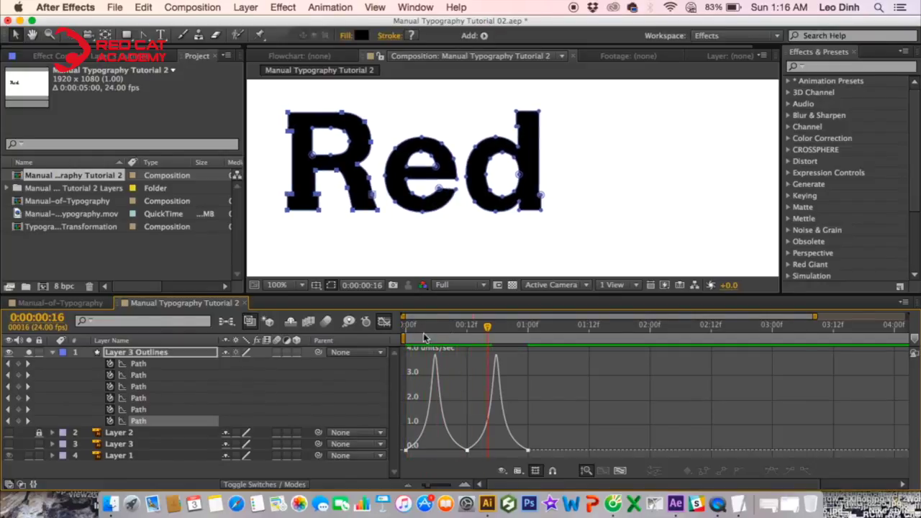
key("space")
left_click(372, 374)
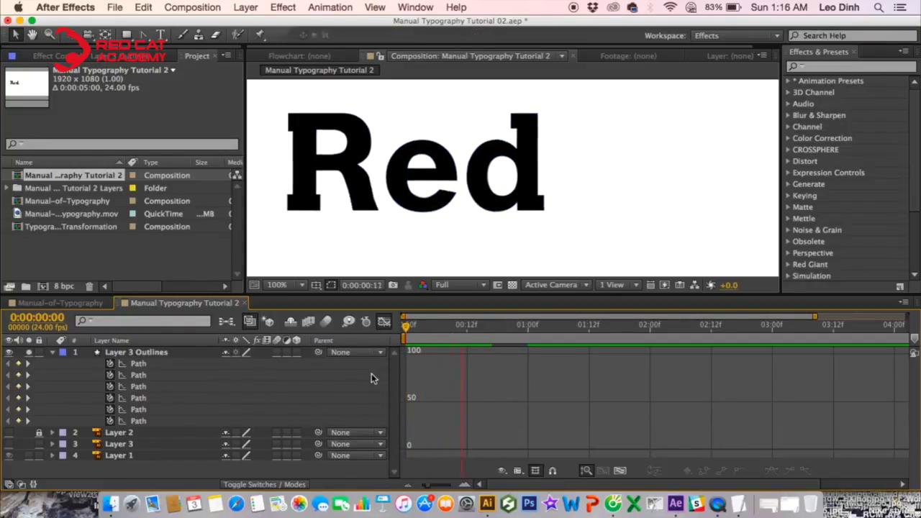
key("space")
- Return to the keyframe view and examine the letter shapes up close at the R's middle keyframe, 0:00:00:12
left_click_drag(445, 327, 380, 334)
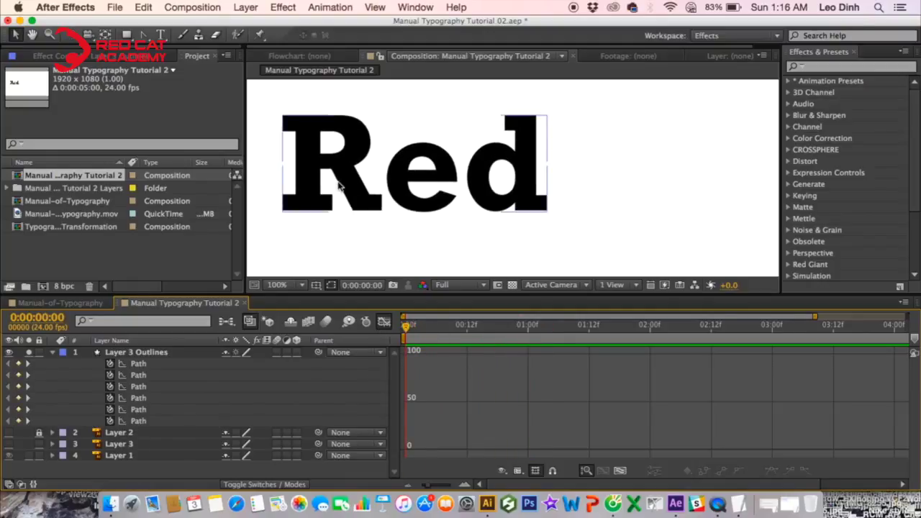
left_click(343, 186)
left_click(385, 322)
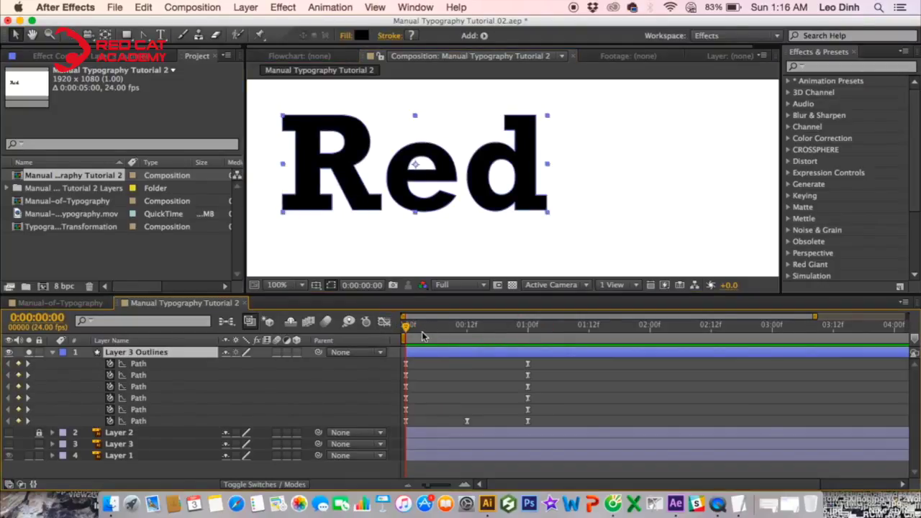
left_click_drag(407, 328, 467, 361)
key("h")
left_click_drag(385, 240, 503, 228)
key("period")
key("v")
mouse_move(467, 345)
left_mouse_down()
mouse_move(409, 341)
mouse_move(520, 343)
mouse_move(467, 343)
left_mouse_up()
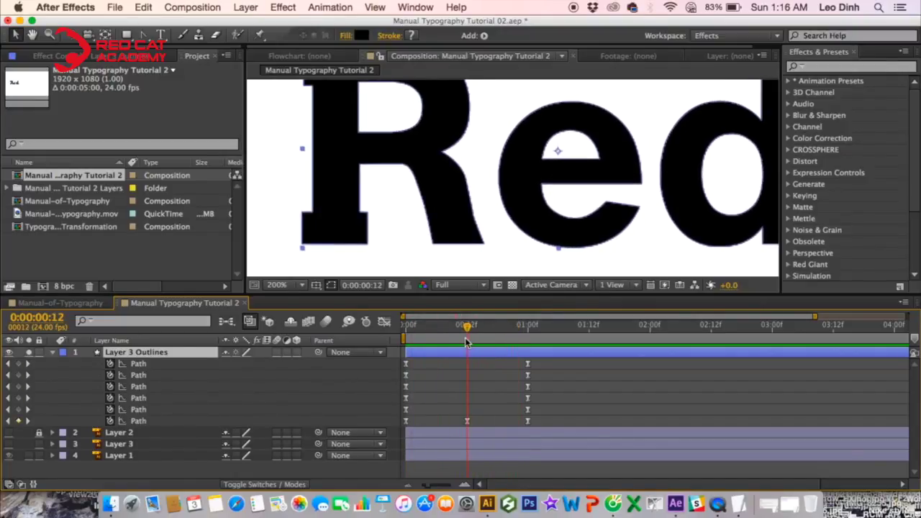
- Raise the speed of the R path's middle keyframe at 0:00:00:12 to about 1.9 units/sec in the speed graph
left_click(158, 424)
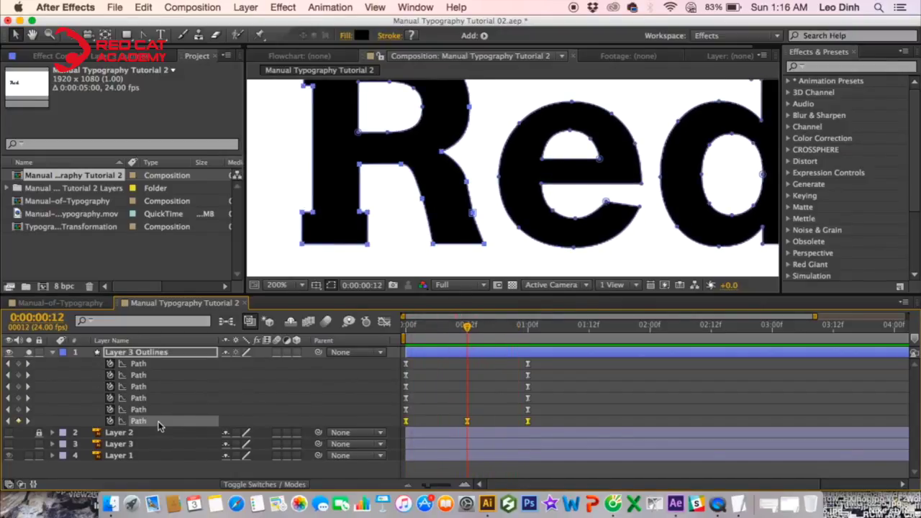
left_click(384, 322)
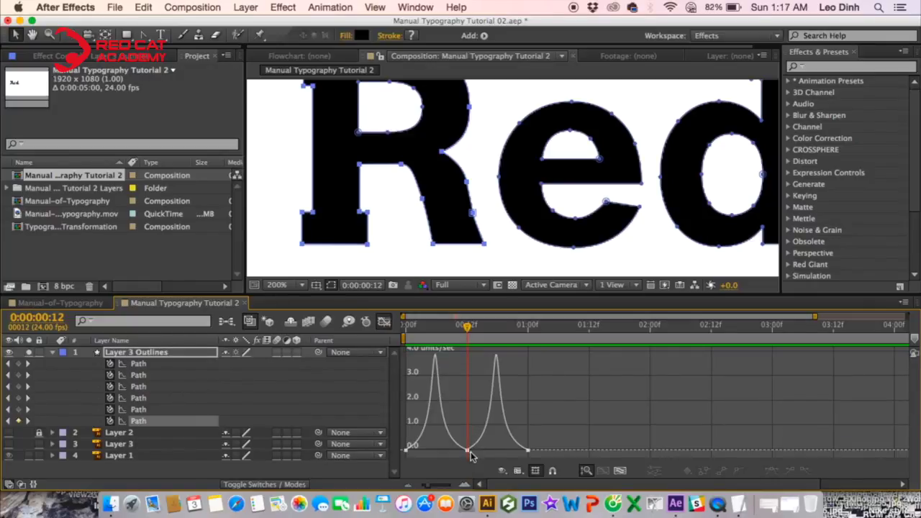
left_click_drag(469, 453, 466, 412)
key("super+z")
left_click_drag(466, 452, 468, 403)
key("Home")
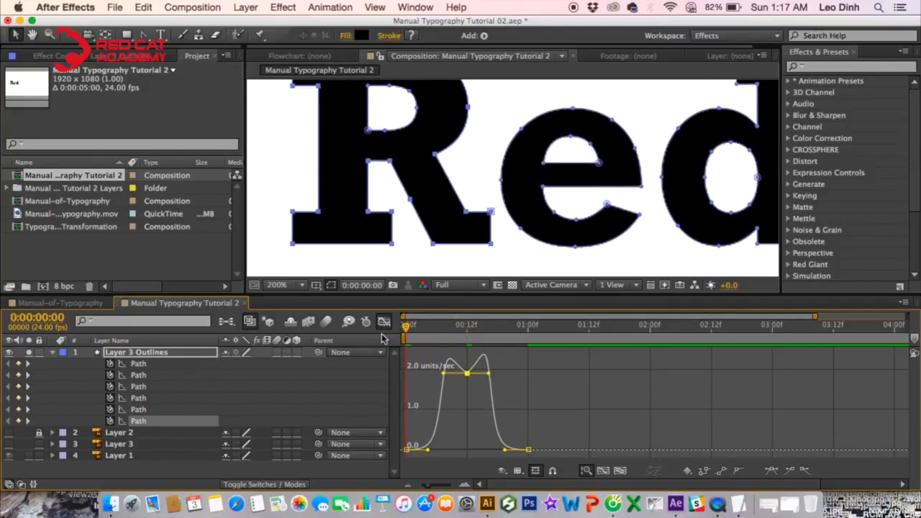
- Adjust the ease handles of the R path's first and last keyframes, and return to the keyframe view
left_click_drag(428, 451, 425, 455)
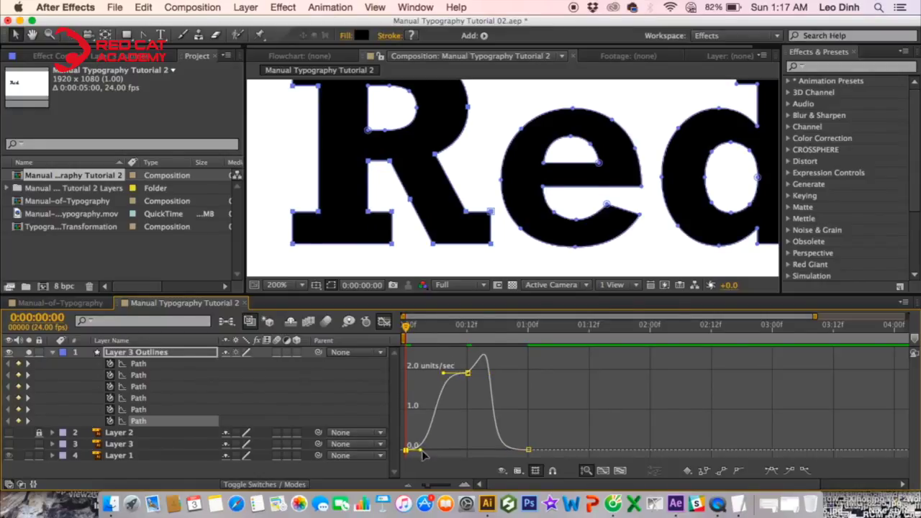
left_click_drag(529, 452, 503, 449)
left_click(384, 322)
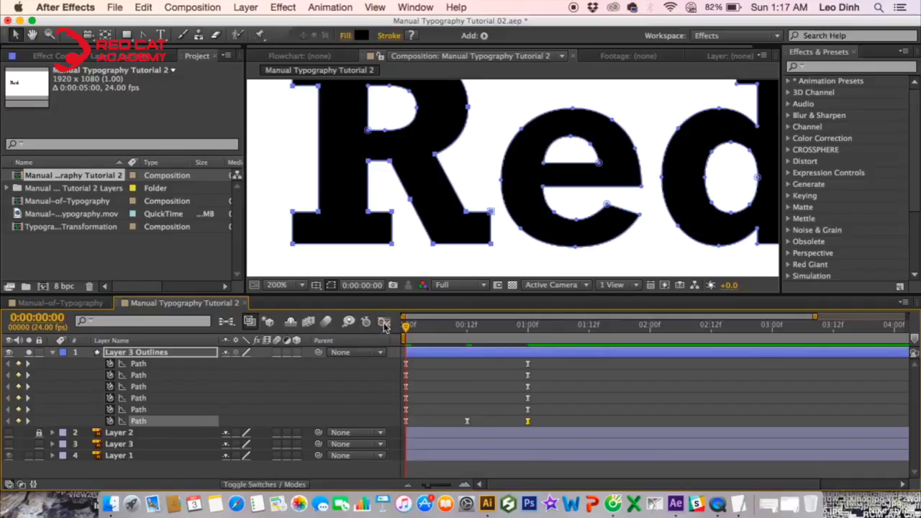
- Preview the smoothed Red morph from the start, both close up and at 100% zoom
left_click(413, 369)
key("space")
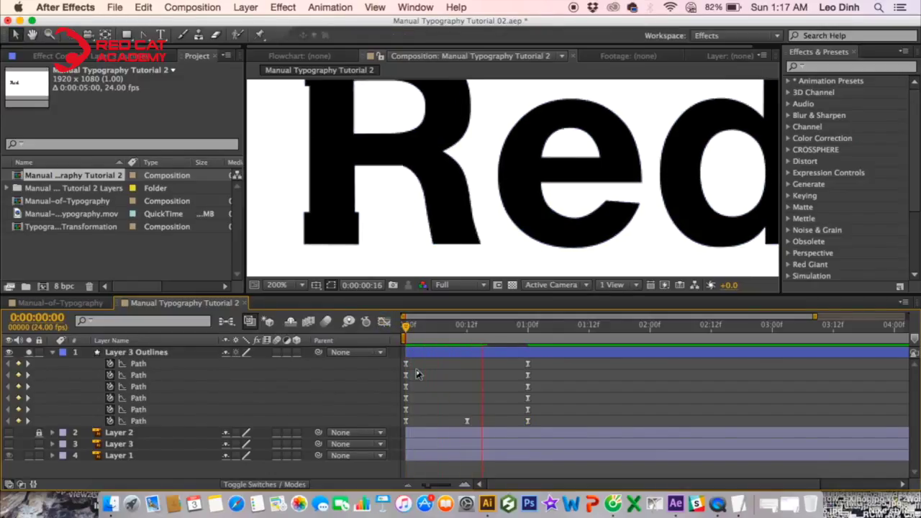
key("space")
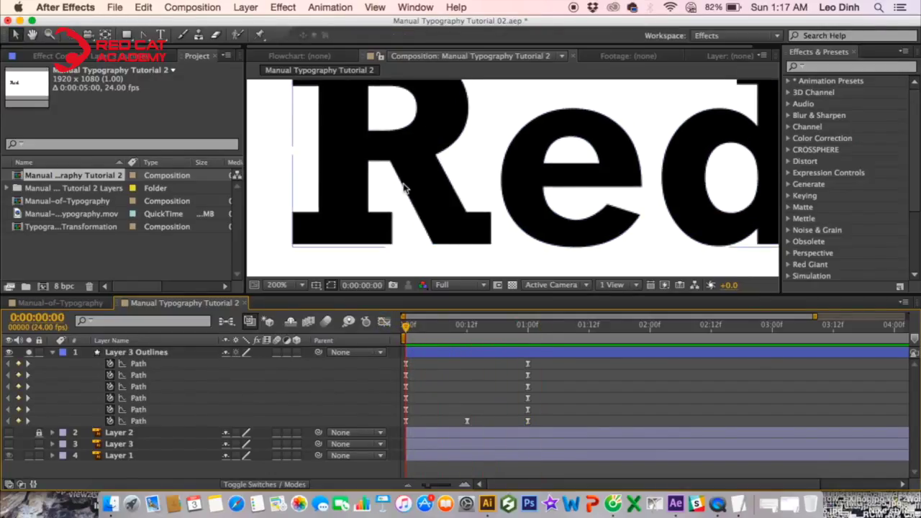
key("comma")
key("space")
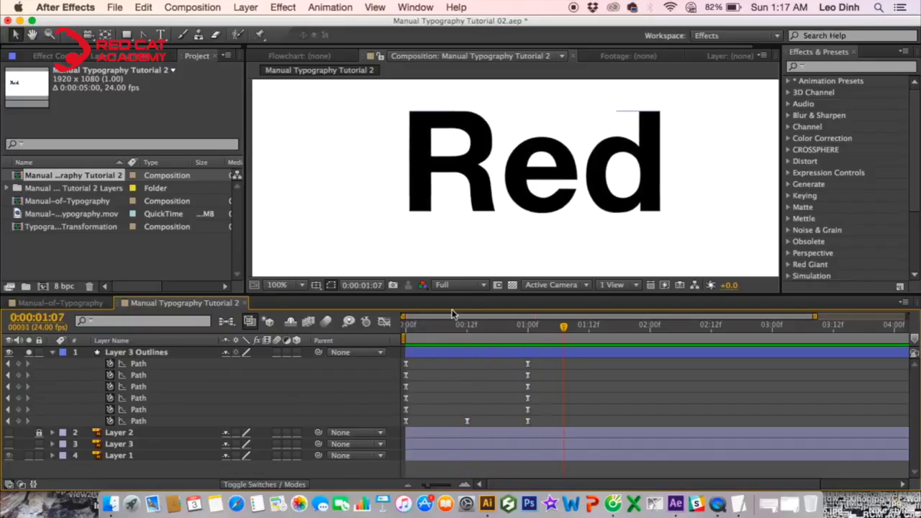
key("space")
key("space")
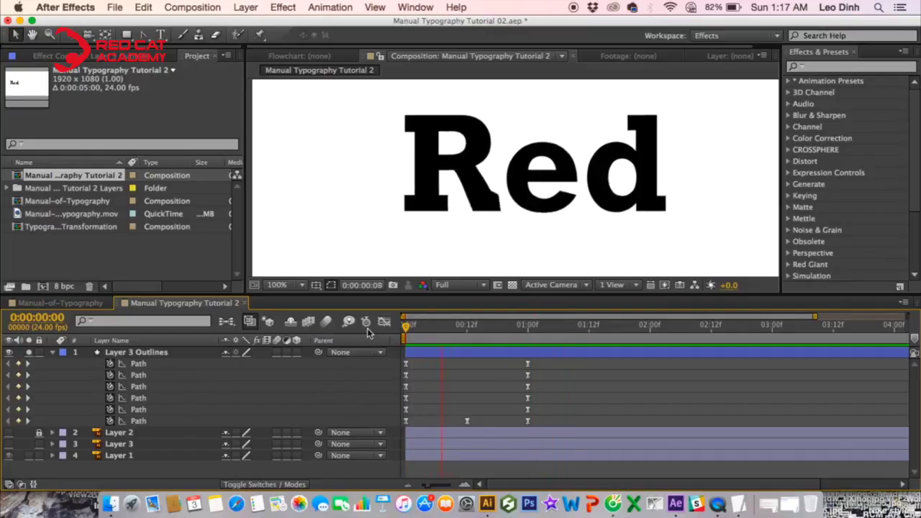
key("space")
- Collapse Layer 3 Outlines, turn off its solo and show the red reference on Layer 2 again
scroll(534, 213, "down", 2)
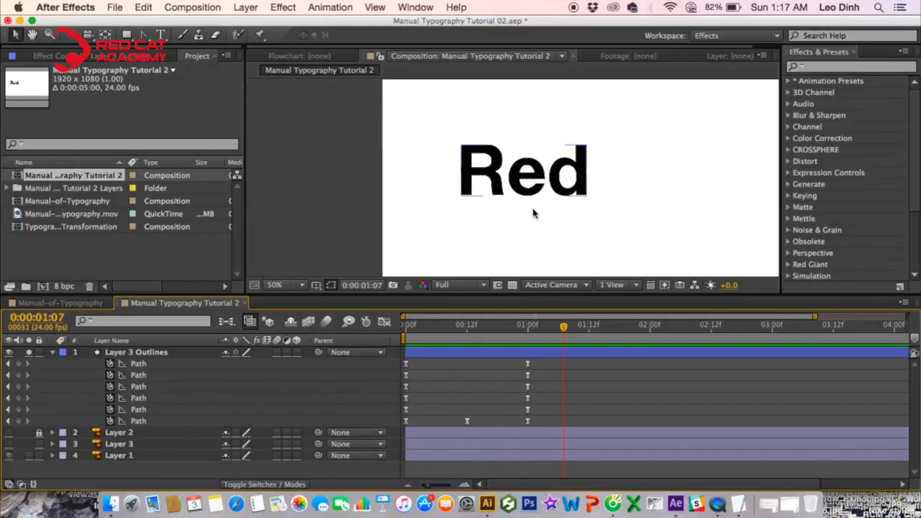
left_click_drag(579, 193, 469, 320)
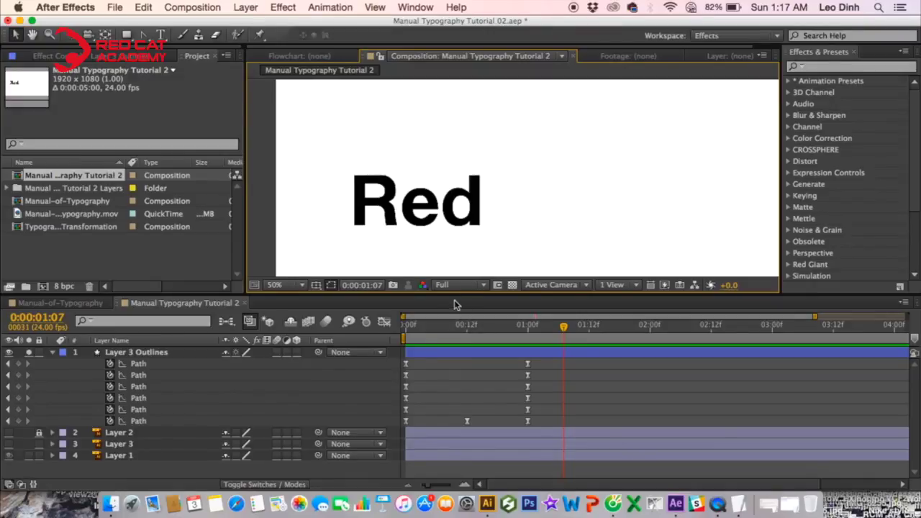
left_click_drag(452, 292, 452, 322)
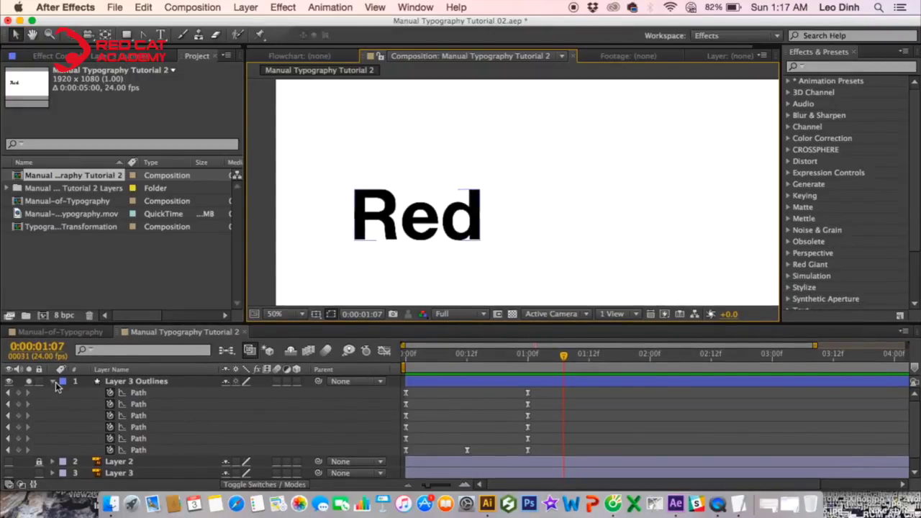
left_click(52, 382)
left_click(28, 382)
left_click(9, 393)
- Examine the remaining words Cat Motion against their red Helvetica reference across the composition
key("space")
left_click_drag(527, 232, 402, 232)
mouse_move(467, 231)
left_mouse_down()
mouse_move(409, 230)
mouse_move(470, 236)
left_mouse_up()
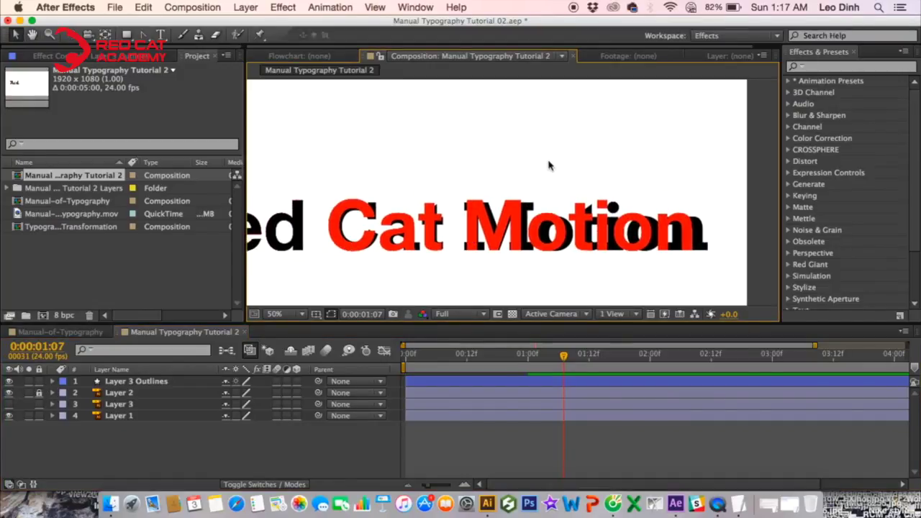
scroll(496, 245, "left", 5)
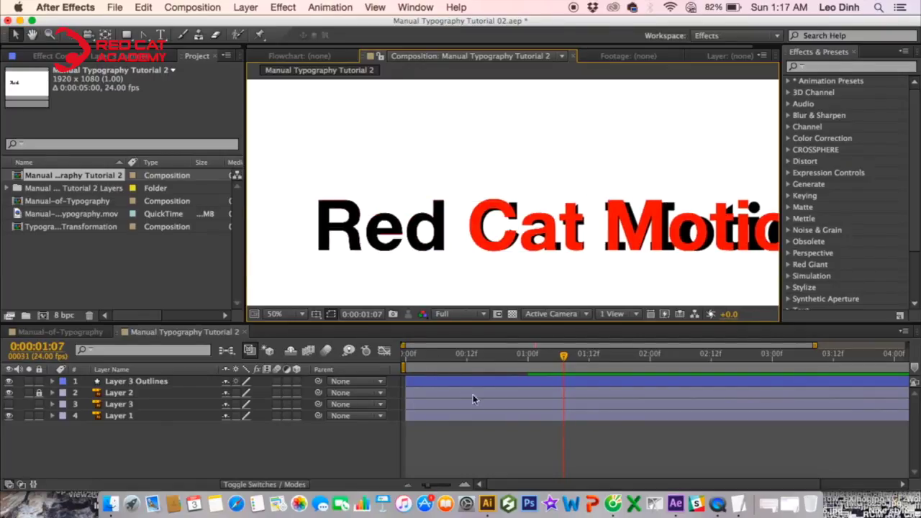
key("h")
left_click_drag(467, 242, 448, 226)
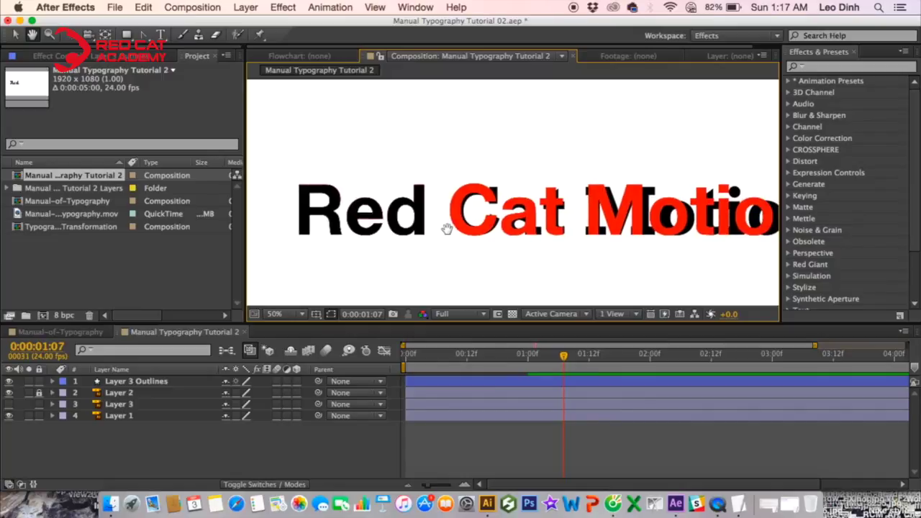
key("v")
- Hide all the existing layers and add a text layer reading "R" in the empty composition
left_click_drag(11, 379, 11, 417)
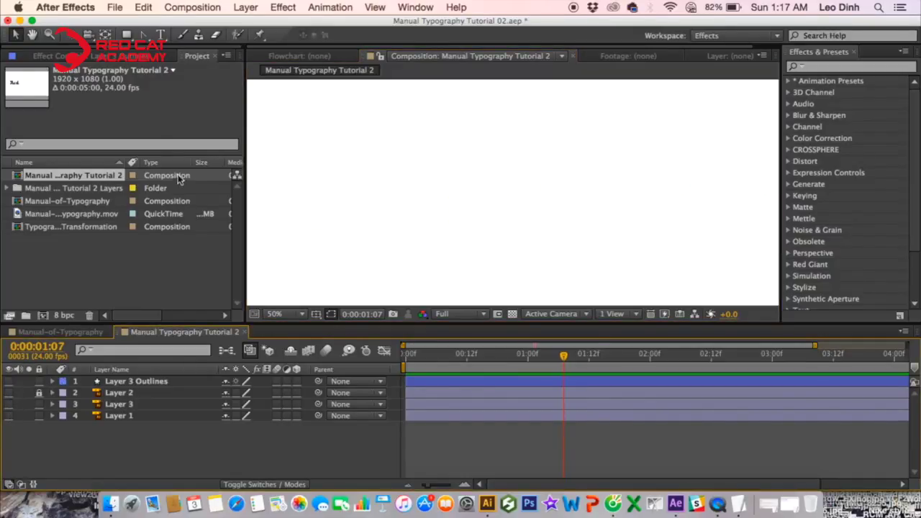
left_click(161, 35)
left_click(472, 173)
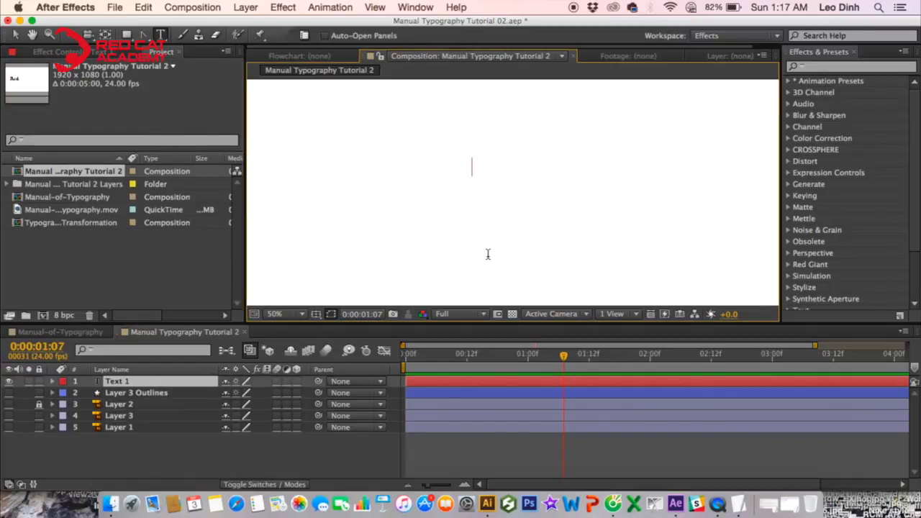
type("R")
key("Return")
left_click(12, 36)
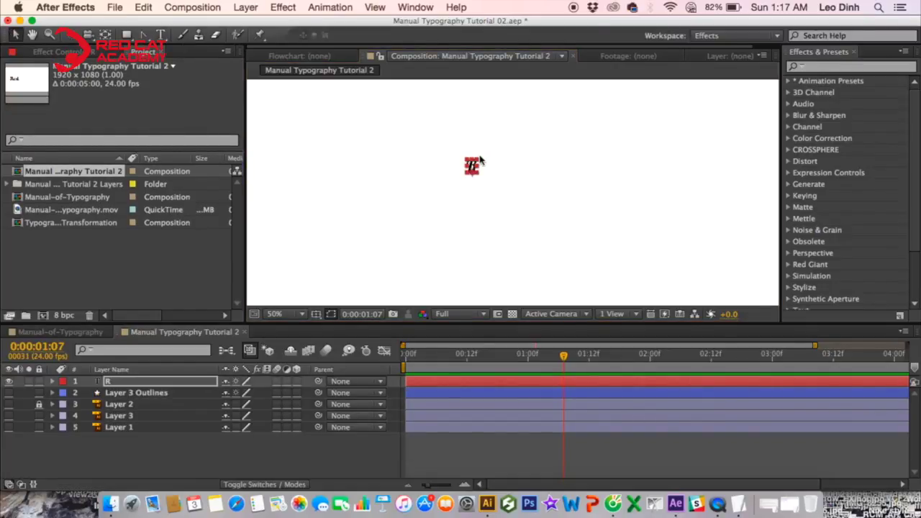
- Enlarge the script R several times over, duplicate it and place the two letters side by side
left_click_drag(479, 160, 523, 128)
left_click_drag(473, 145, 504, 134)
left_click_drag(413, 167, 381, 180)
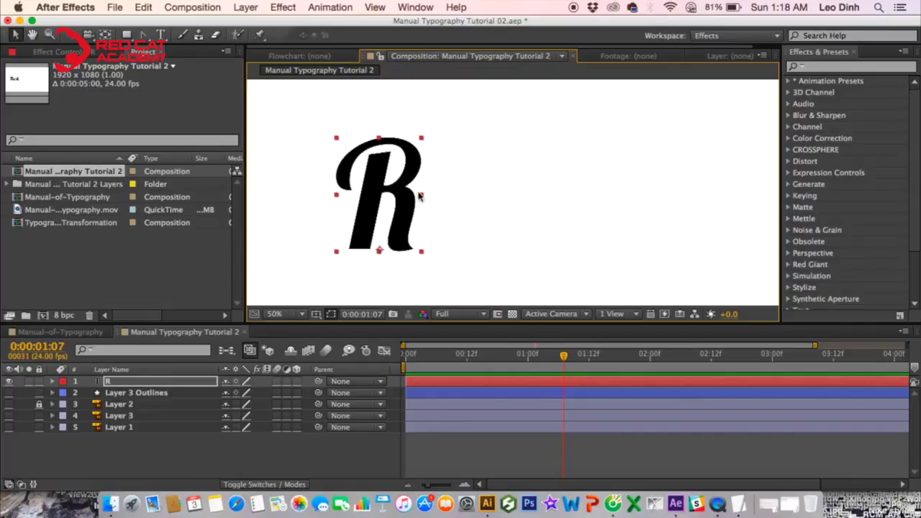
left_click_drag(401, 194, 597, 193)
key("ctrl+d")
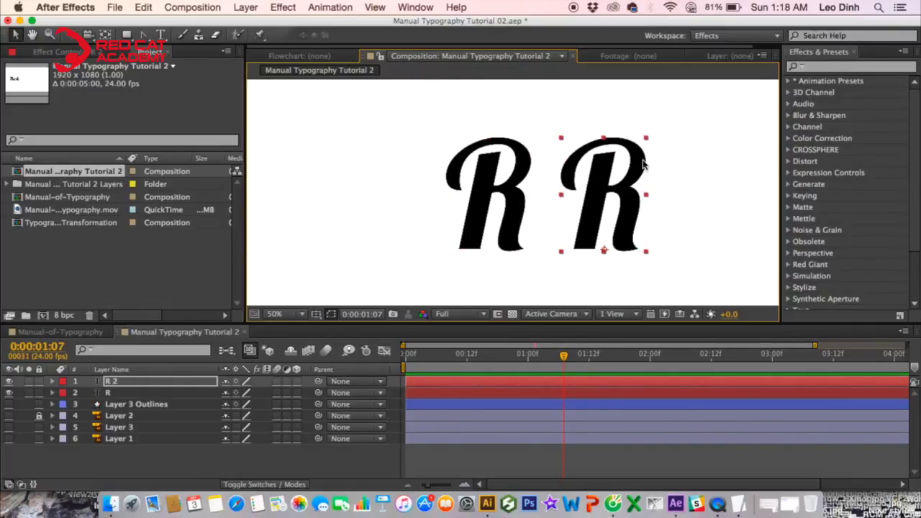
- Try Helvetica on the duplicate R, and settle on Bebas Neue as its font
left_click(426, 7)
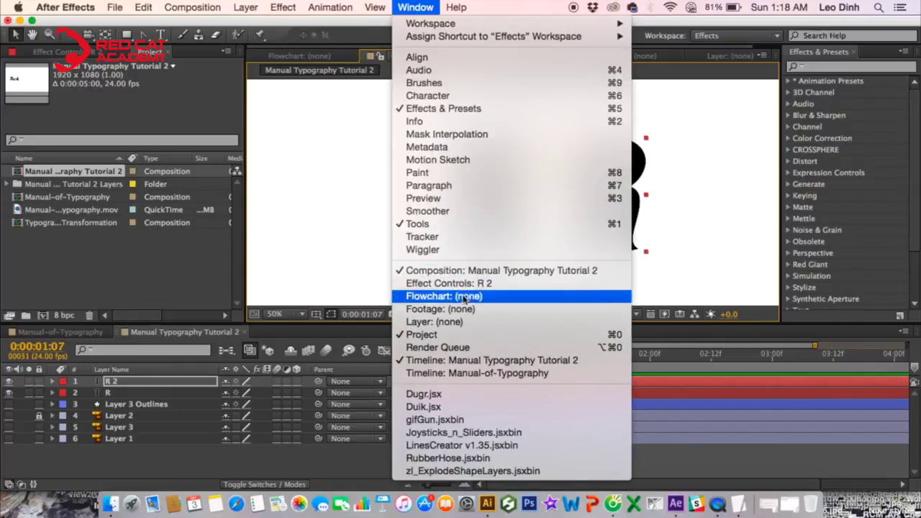
left_click(432, 95)
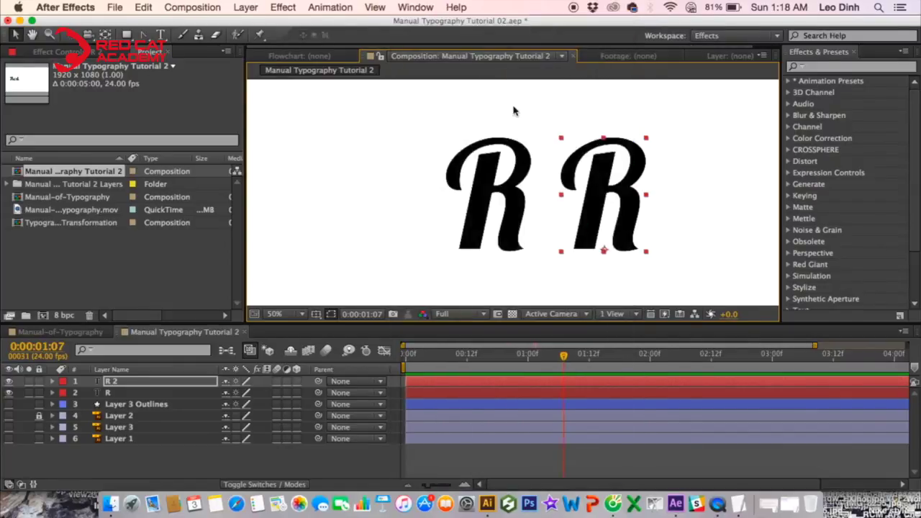
left_click(699, 70)
type("Helvet")
key("Return")
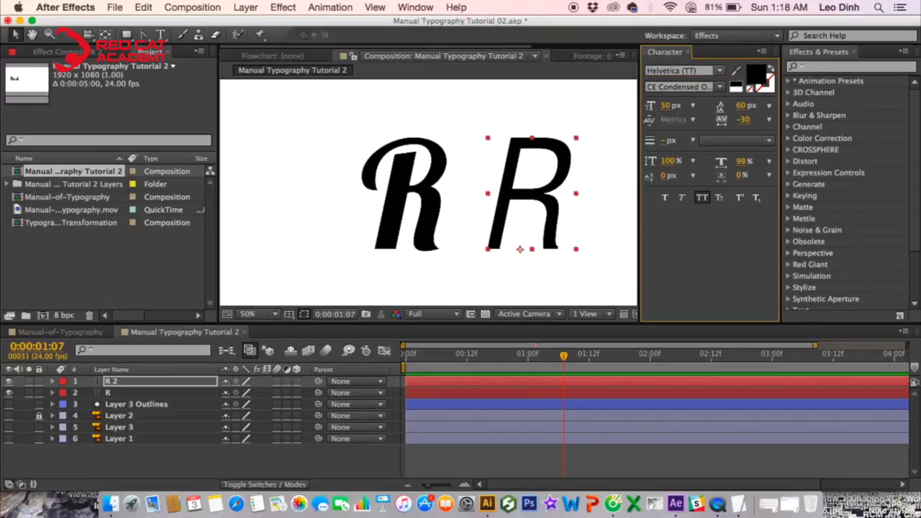
left_click(714, 70)
type("bebs")
key("Return")
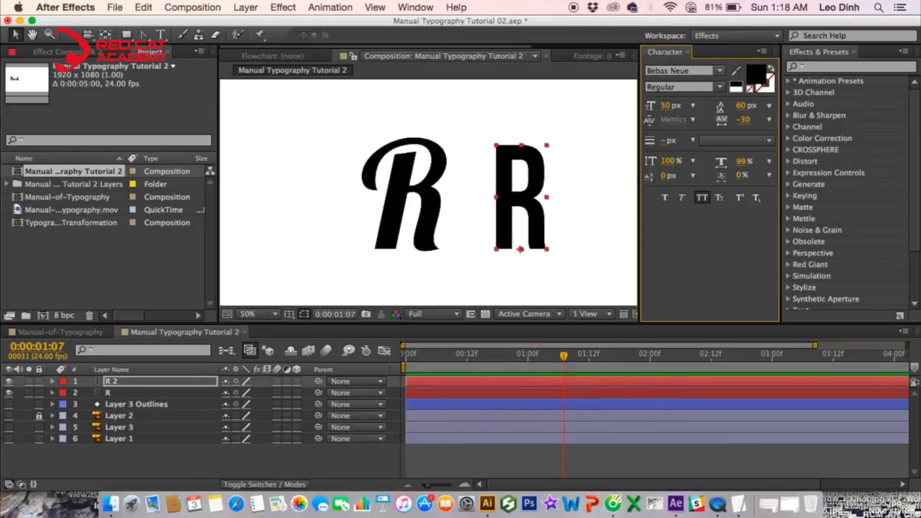
left_click(690, 53)
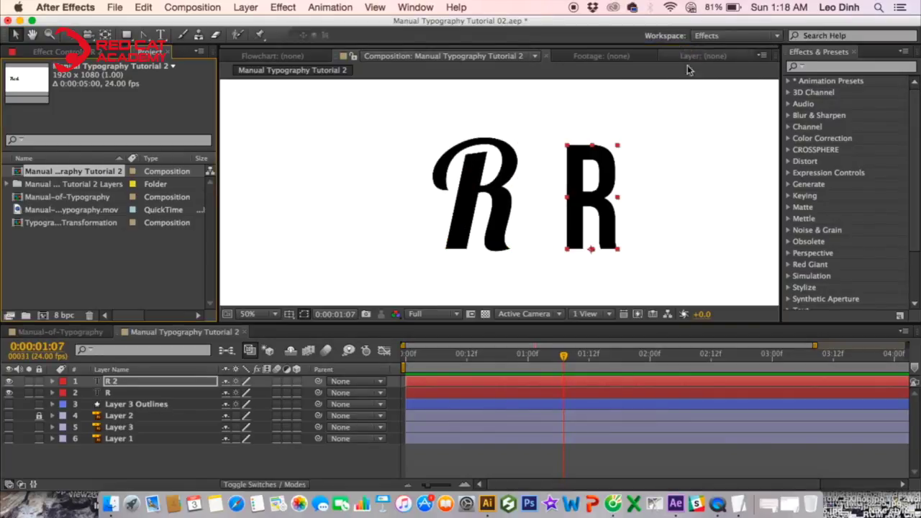
- Enlarge the composition viewer slightly and add a new adjustment layer above both R text layers
left_click(630, 193)
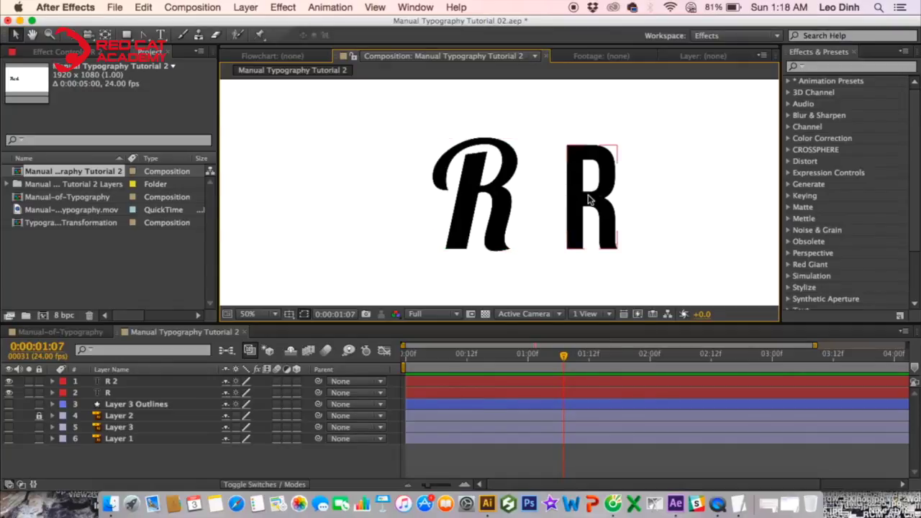
key("space")
left_click_drag(626, 201, 590, 208)
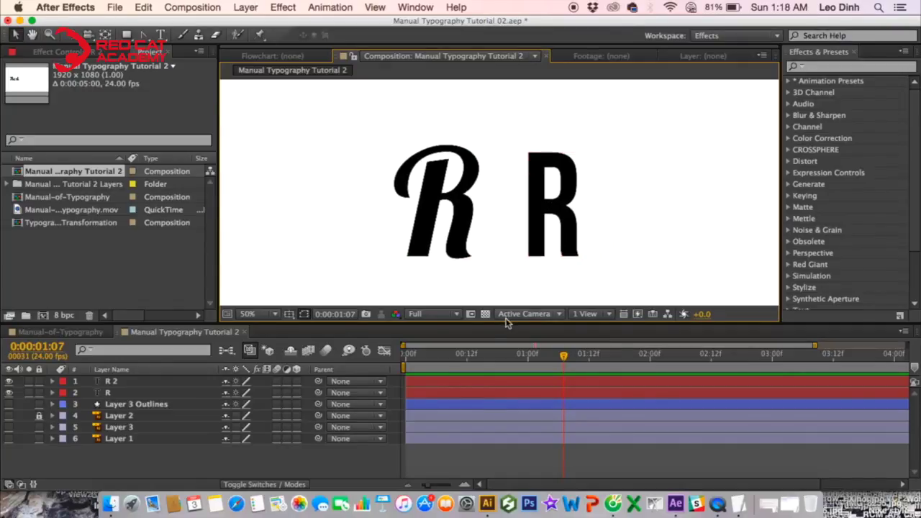
left_click_drag(506, 323, 506, 342)
left_click(245, 7)
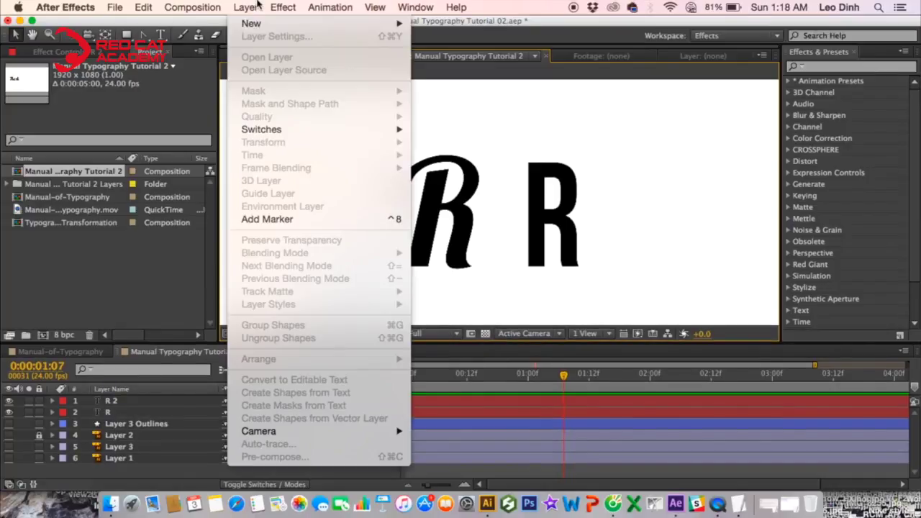
mouse_move(263, 26)
left_click(508, 106)
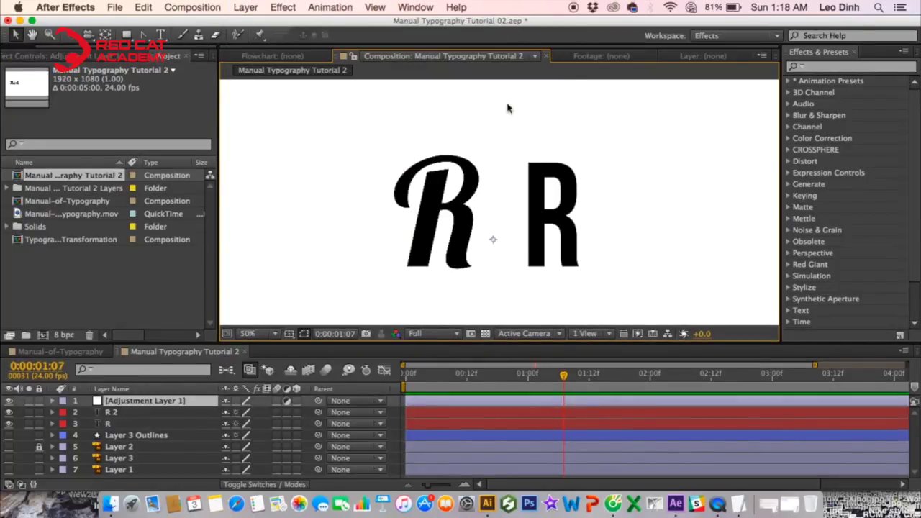
- Apply the Fast Blur effect to the adjustment layer and try out its Blurriness, leaving it at 0
left_click(831, 67)
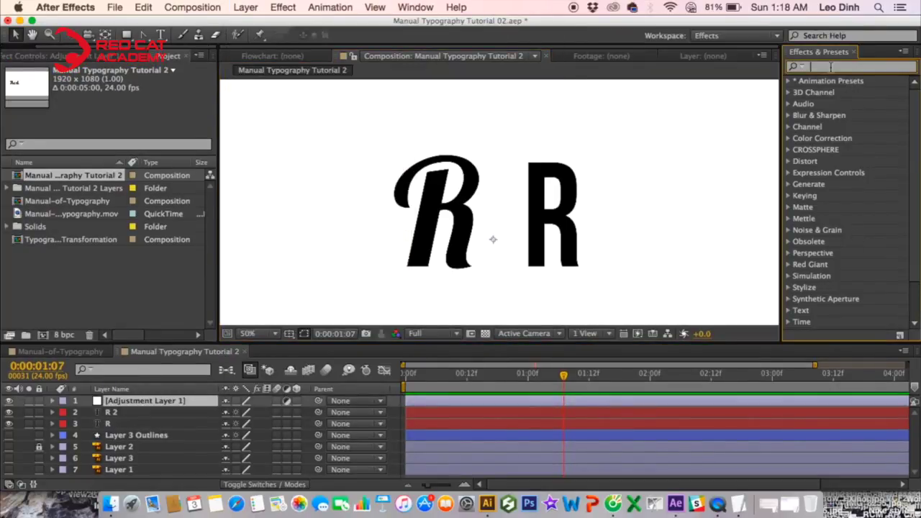
type("fast blur")
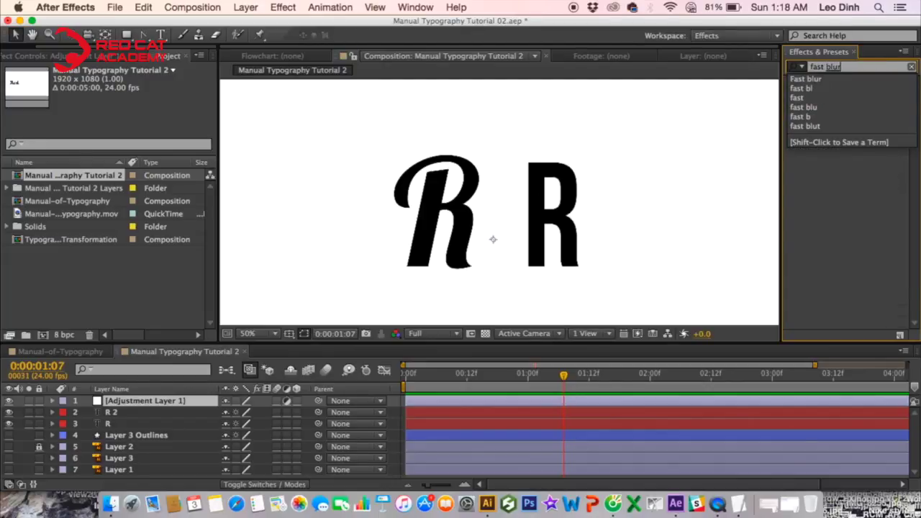
left_click(867, 79)
left_click_drag(837, 106, 183, 402)
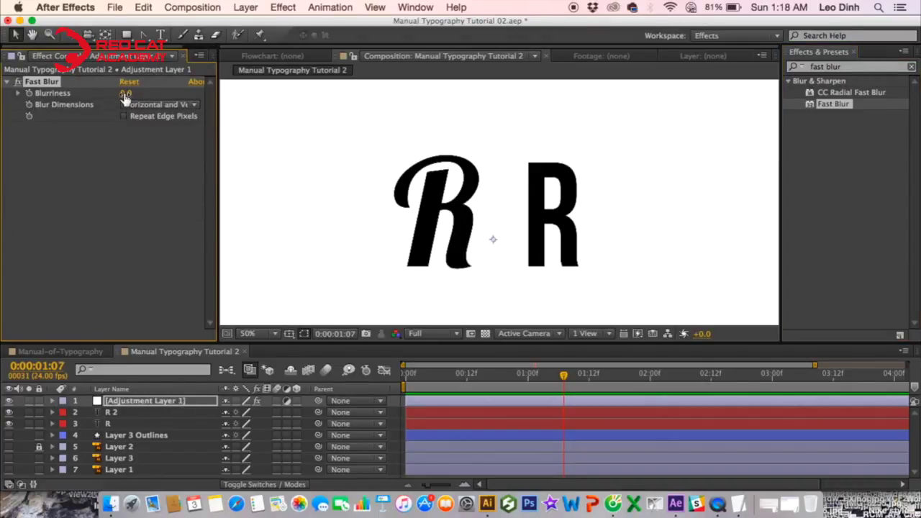
left_click_drag(126, 95, 83, 97)
- Return to the first frame and move the Bebas Neue R directly over the script R, aligning their baselines
left_click_drag(428, 378, 388, 377)
left_click(540, 225)
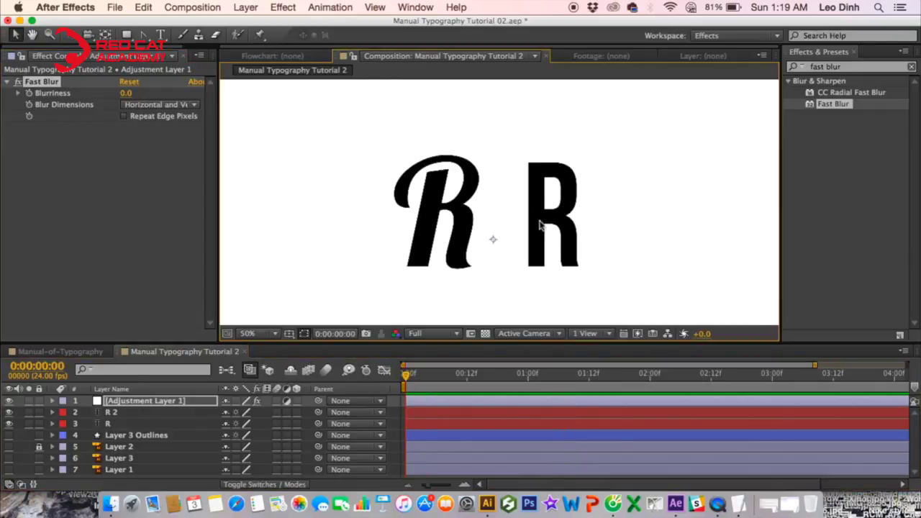
left_click(124, 414)
left_click_drag(560, 229, 454, 231)
key("Return")
key("Up")
key("Up")
key("Up")
key("Up")
key("Up")
key("Down")
key("Down")
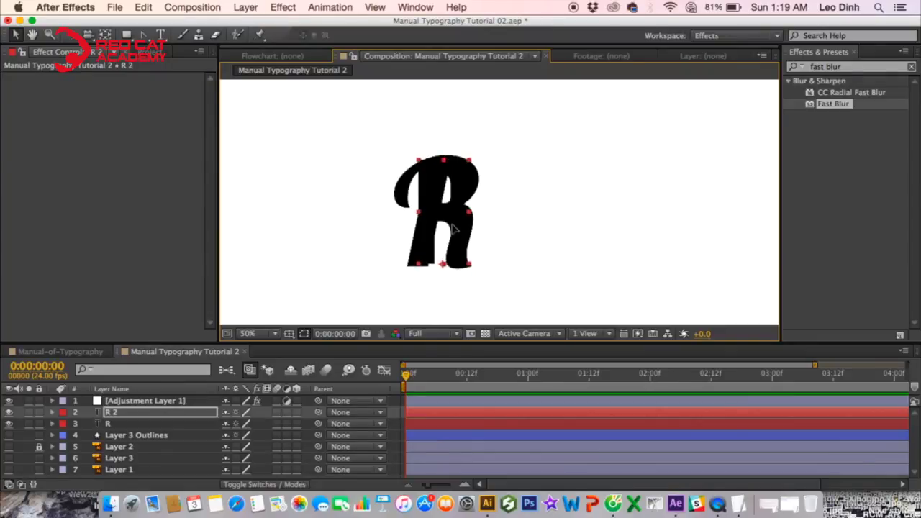
- Reveal Opacity on both R layers and set a 100% opacity keyframe on each at the first frame
left_click(412, 426, "shift")
key("t")
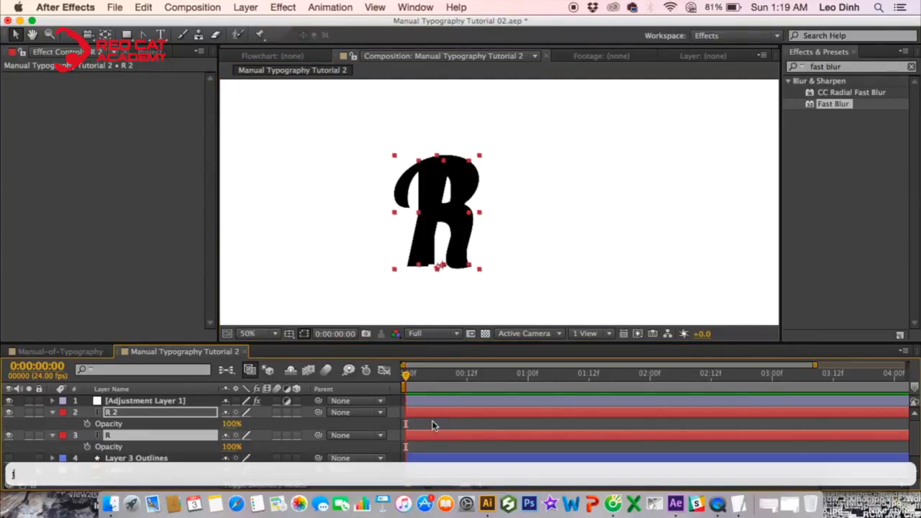
left_click(87, 423)
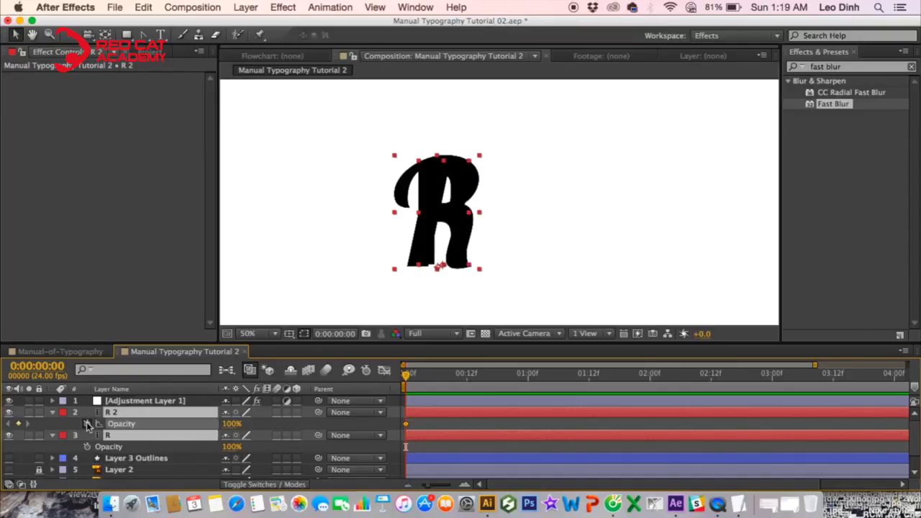
left_click(438, 422)
left_click(434, 434)
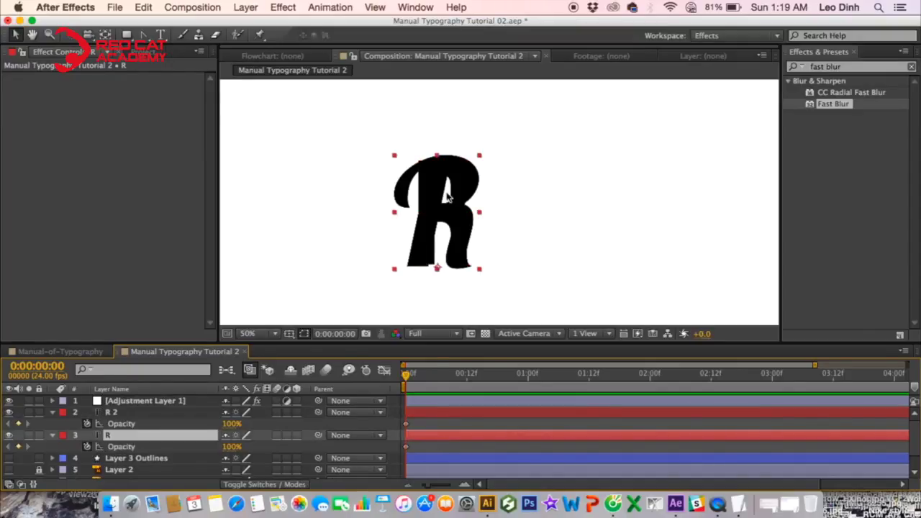
- Hide R 2 and fade the script R from 100% opacity at frame 8 to 0% at frame 15
left_click(8, 412)
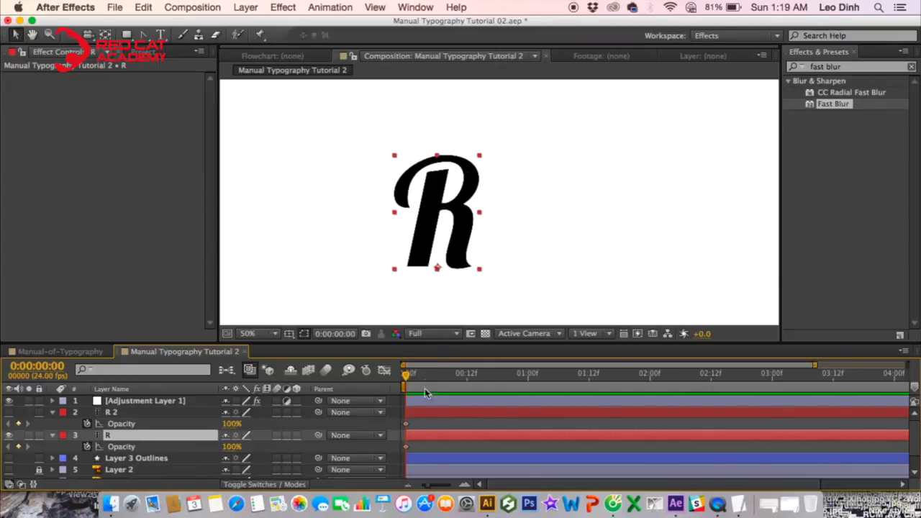
mouse_move(432, 382)
left_mouse_down()
mouse_move(465, 390)
mouse_move(442, 389)
left_mouse_up()
left_click_drag(408, 448, 448, 449)
left_click_drag(450, 378, 469, 380)
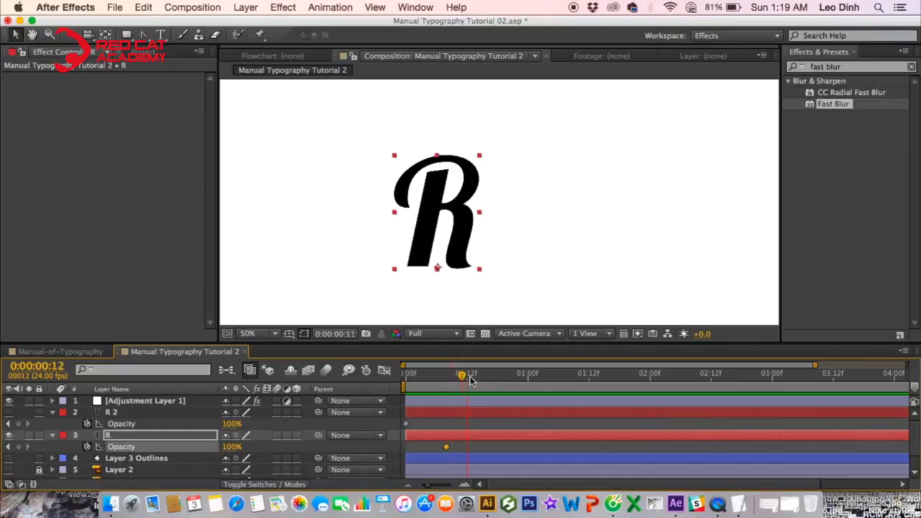
left_click_drag(232, 446, 180, 448)
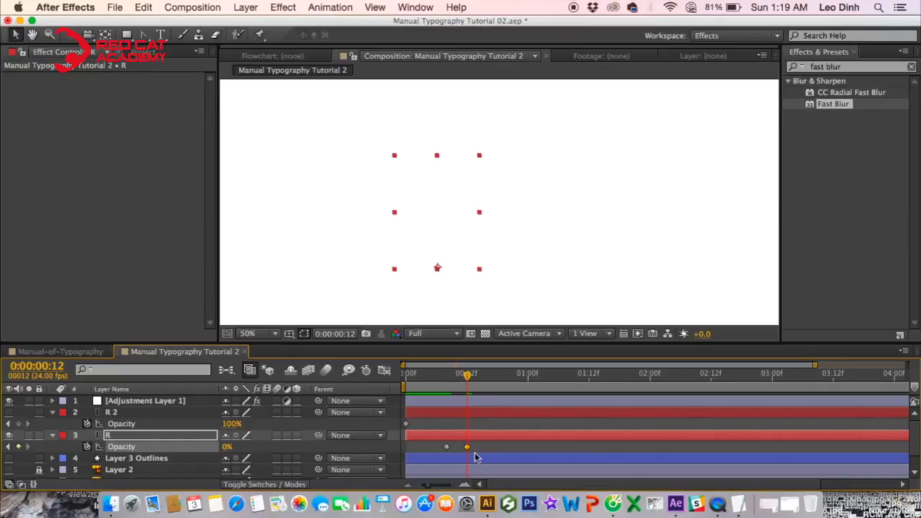
left_click_drag(467, 447, 482, 447)
- Shift the R 2 layer to start at frame 12 and make it visible again
left_click(481, 376)
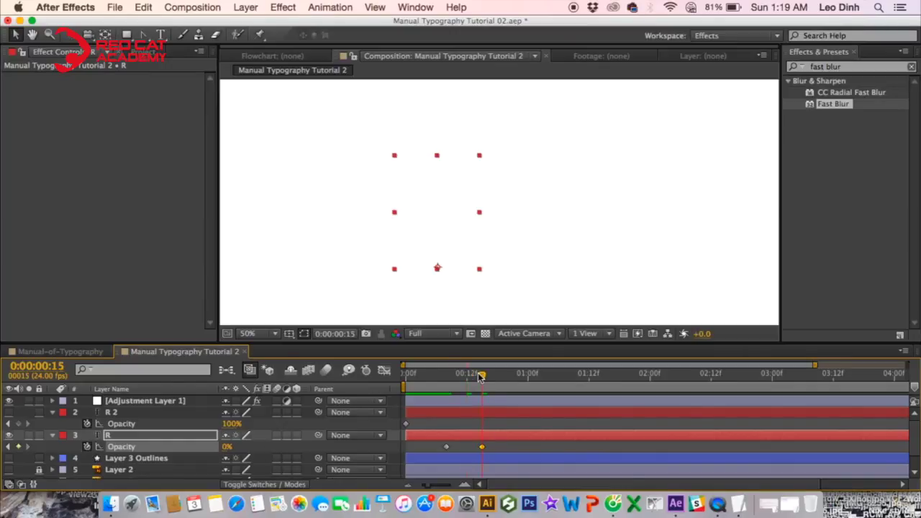
left_click(434, 415)
left_click_drag(439, 416, 501, 416)
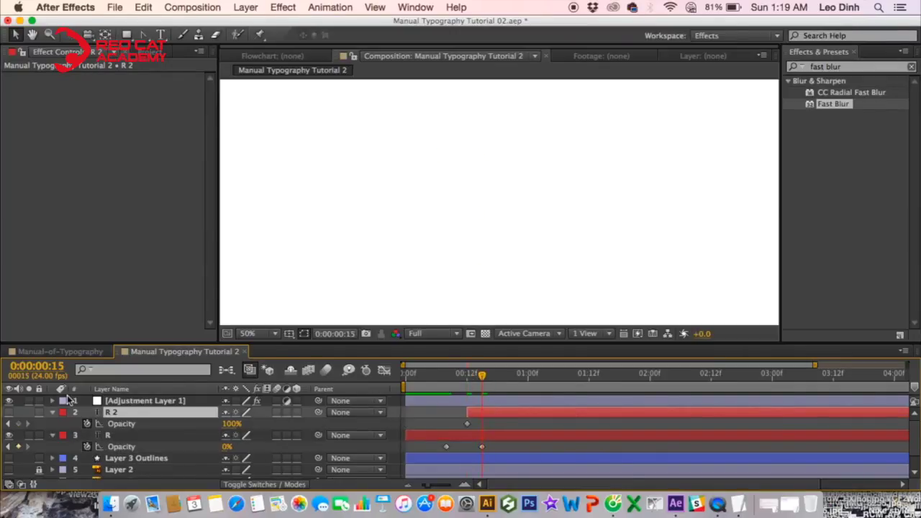
left_click(9, 412)
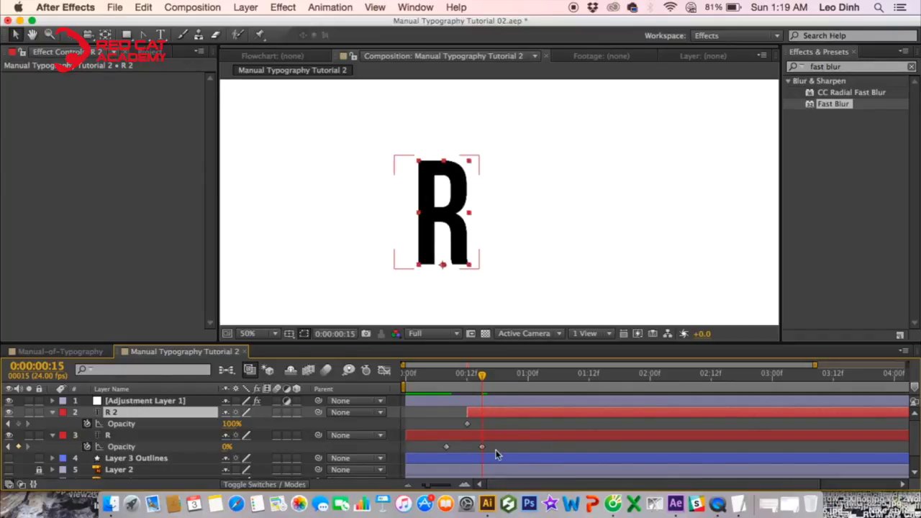
- Fade R 2 in from 0% opacity at frame 12 to 100% at frame 18
left_click(467, 424)
left_click_drag(469, 426, 497, 425)
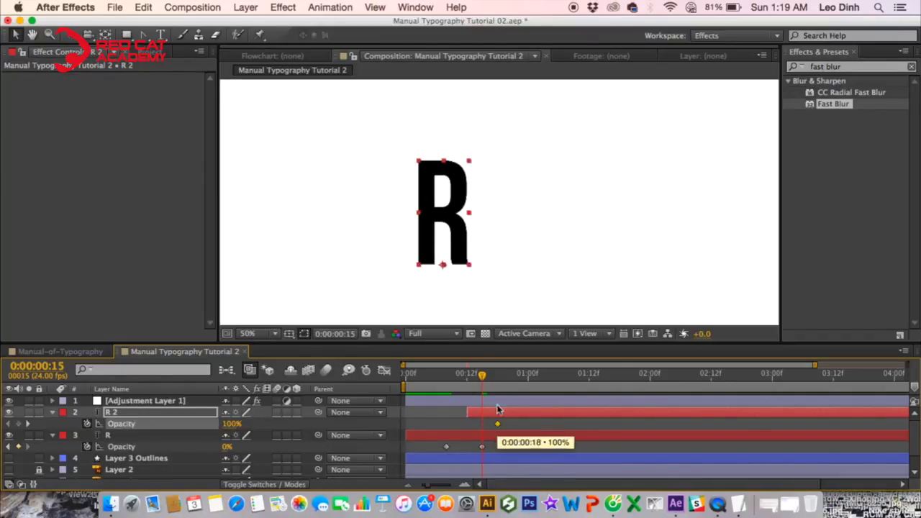
left_click_drag(483, 374, 469, 375)
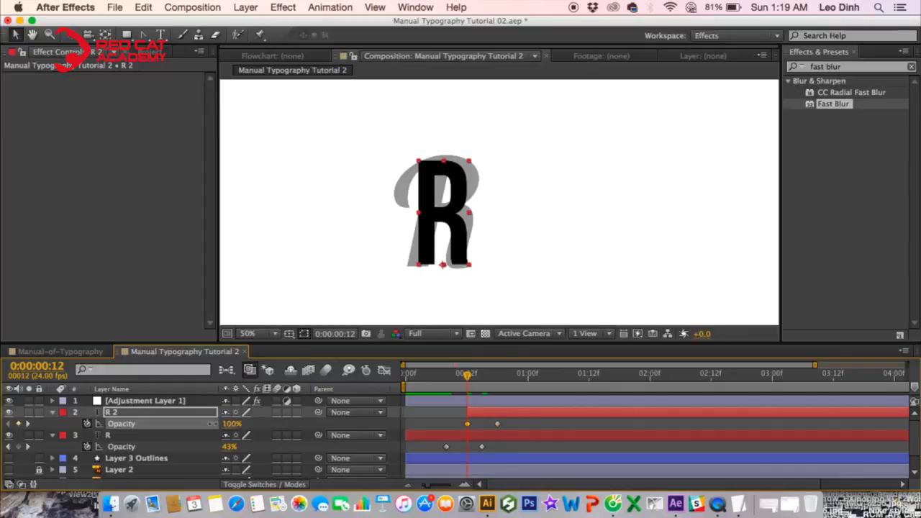
left_click_drag(231, 424, 69, 436)
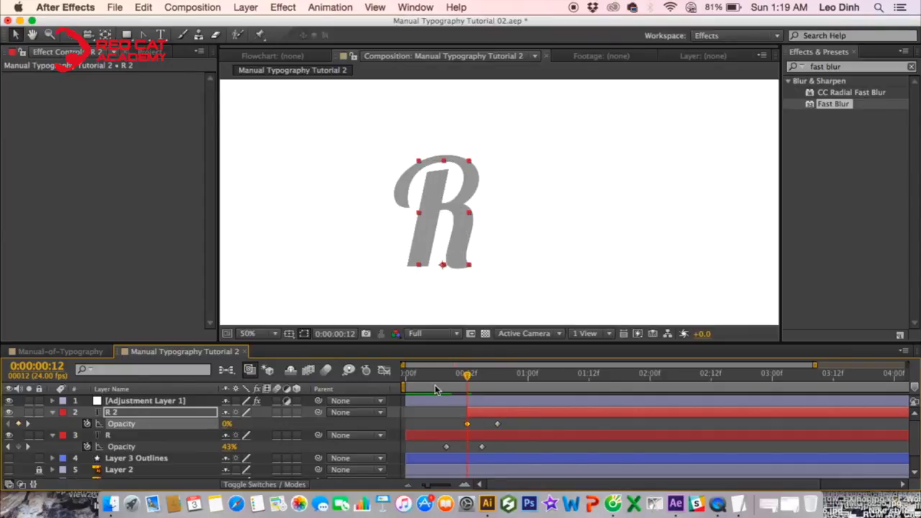
- Scrub through the crossfade between the script R and the Bebas Neue R
left_click_drag(469, 378, 445, 390)
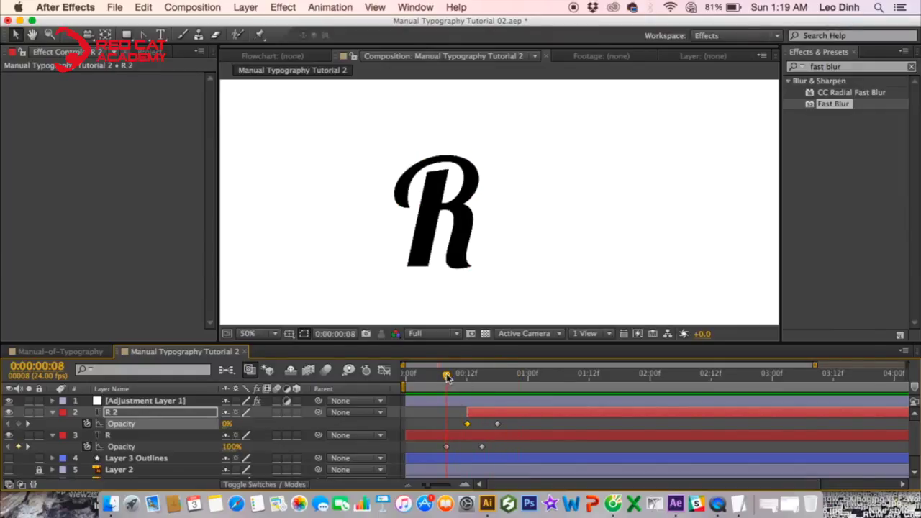
left_click_drag(448, 380, 462, 380)
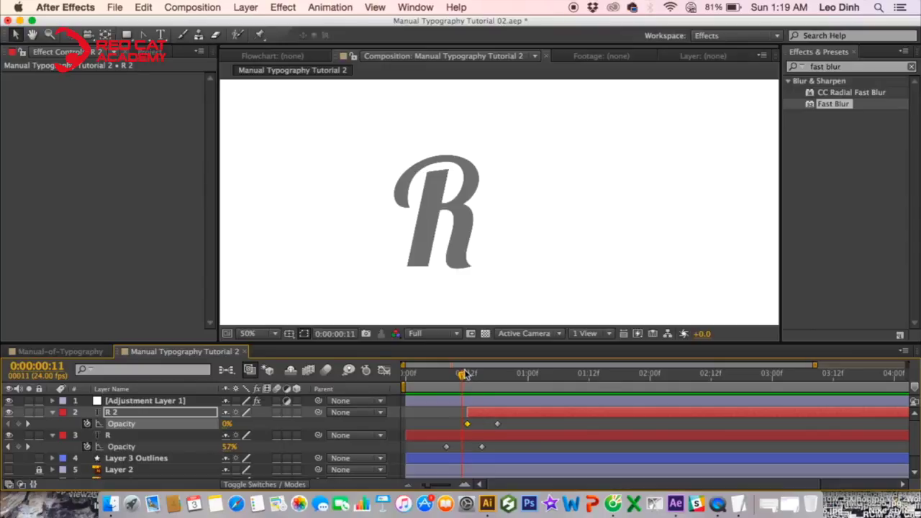
left_click_drag(465, 375, 476, 379)
- Start Blurriness keyframes at 0 on the adjustment layer's Fast Blur at frame 8 and reveal its keyframes in the timeline
left_click(472, 402)
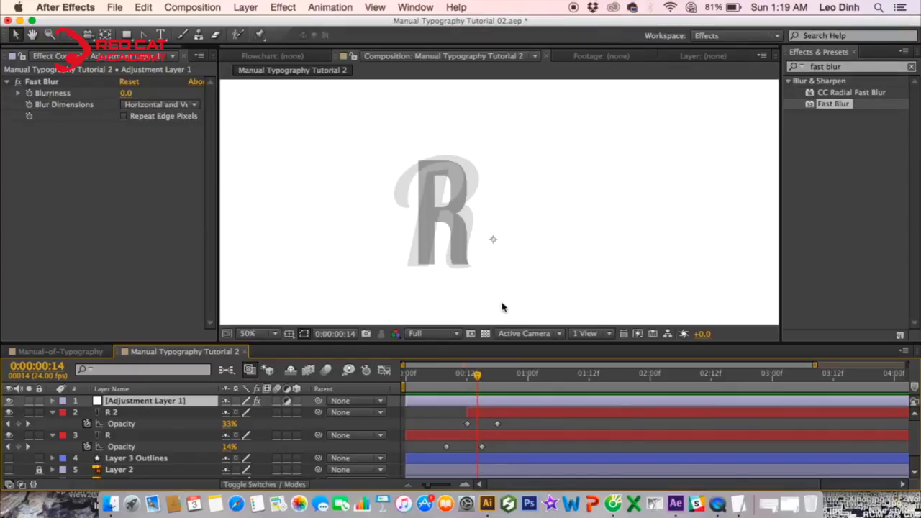
left_click_drag(458, 382, 444, 382)
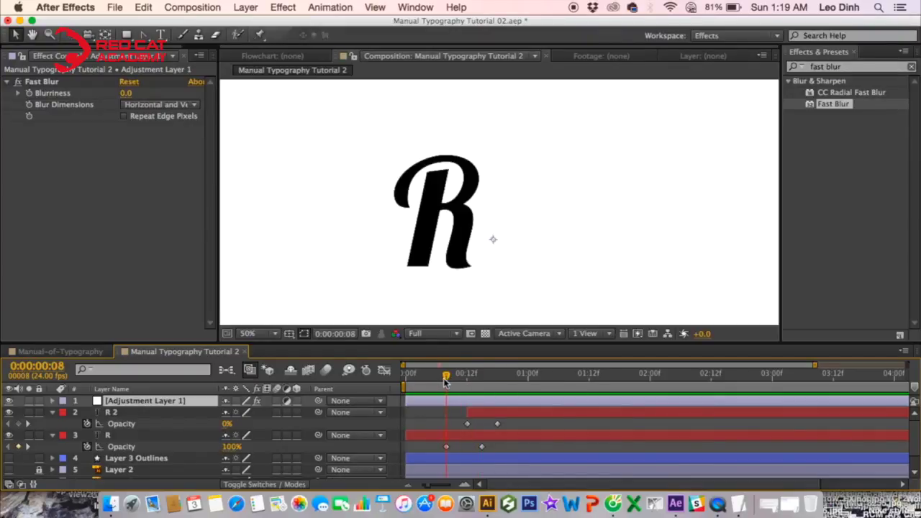
left_click(31, 96)
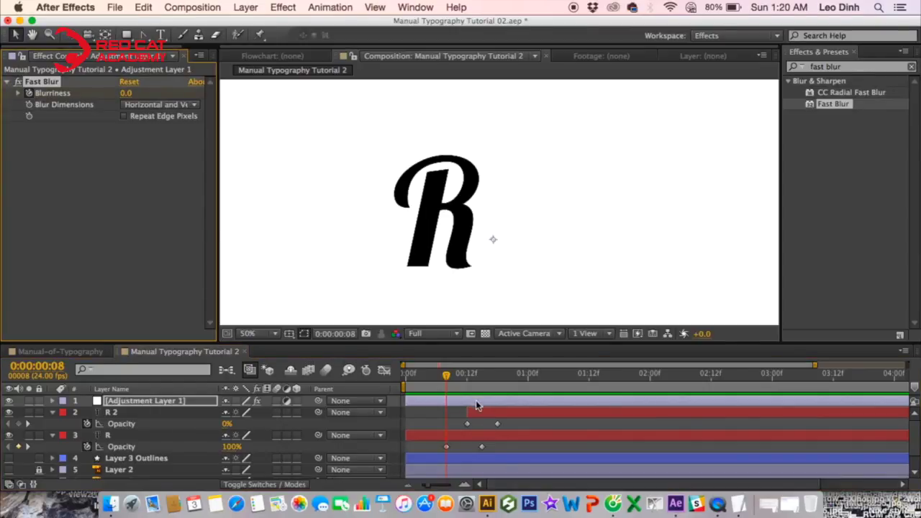
key("u")
key("space")
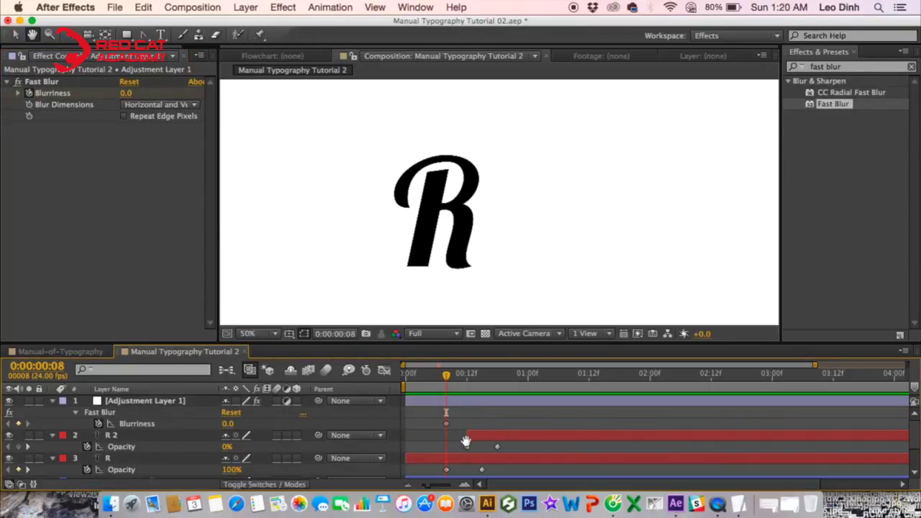
scroll(467, 432, "down", 2)
scroll(454, 407, "up", 1)
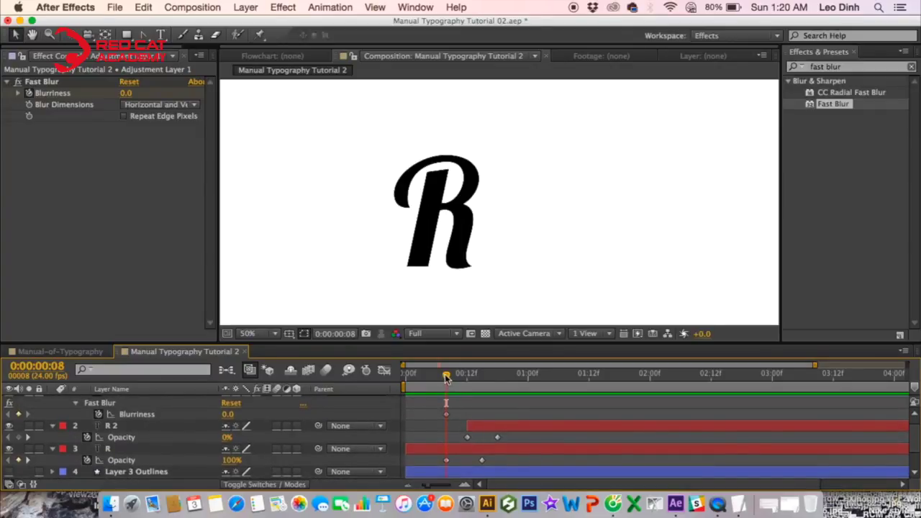
mouse_move(448, 420)
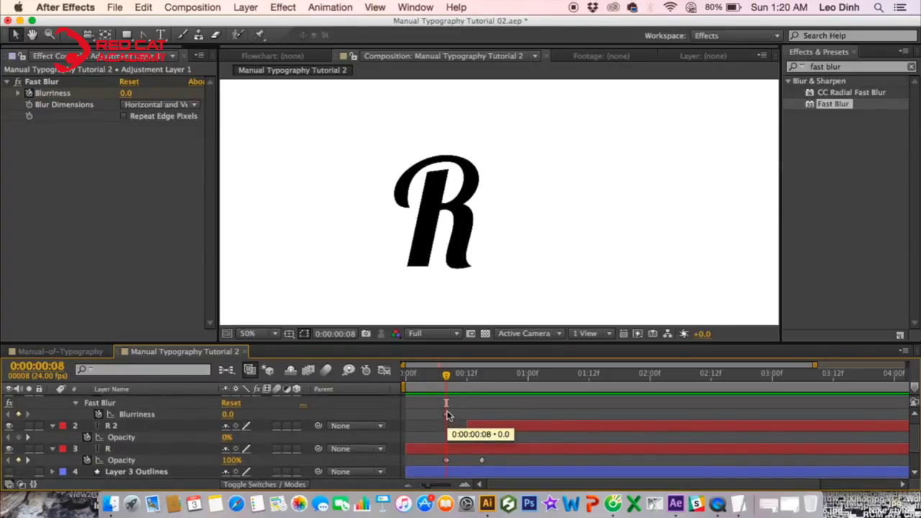
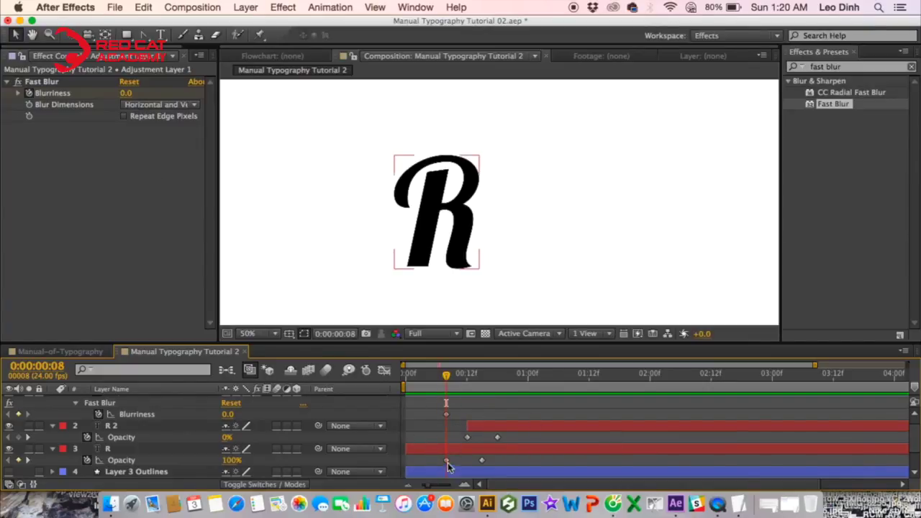
- Set the adjustment layer's Fast Blur Blurriness to 42 at frame 12
left_click(122, 449)
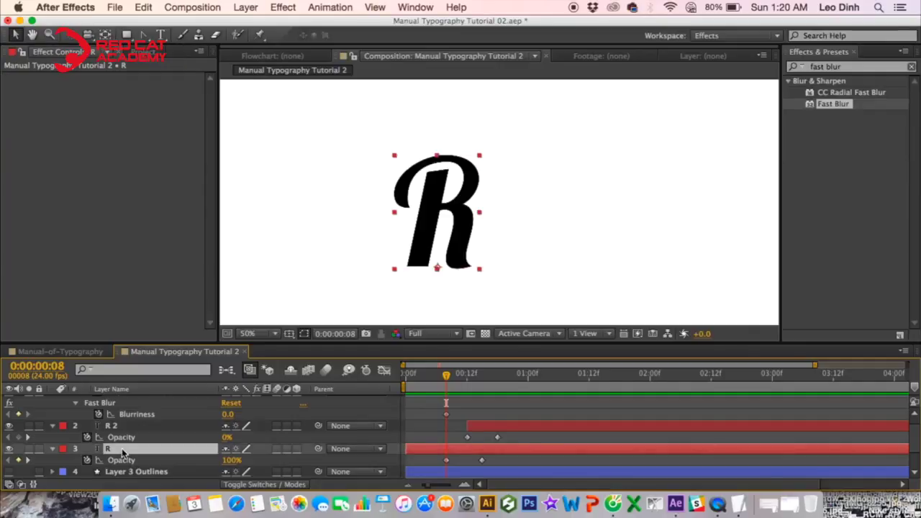
left_click_drag(450, 380, 470, 385)
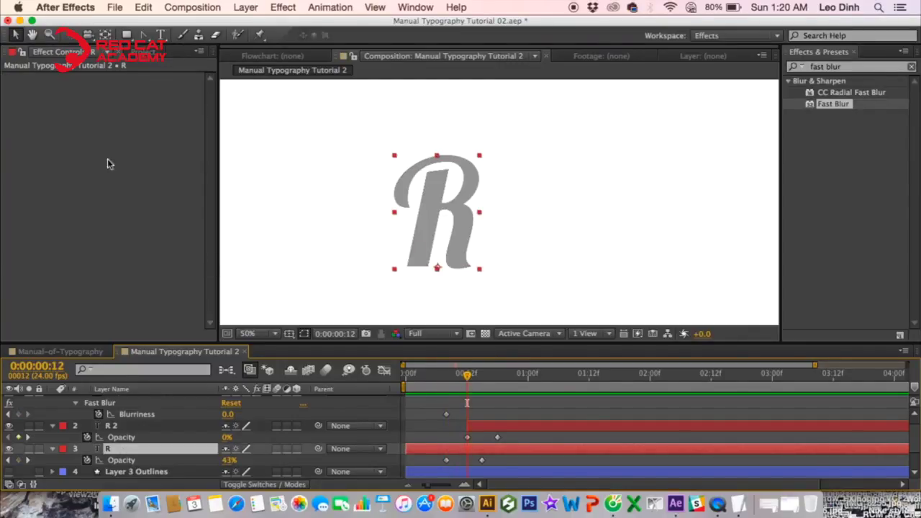
key("space")
left_click_drag(138, 403, 140, 434)
left_click_drag(231, 425, 259, 430)
key("space")
left_click_drag(325, 426, 324, 411)
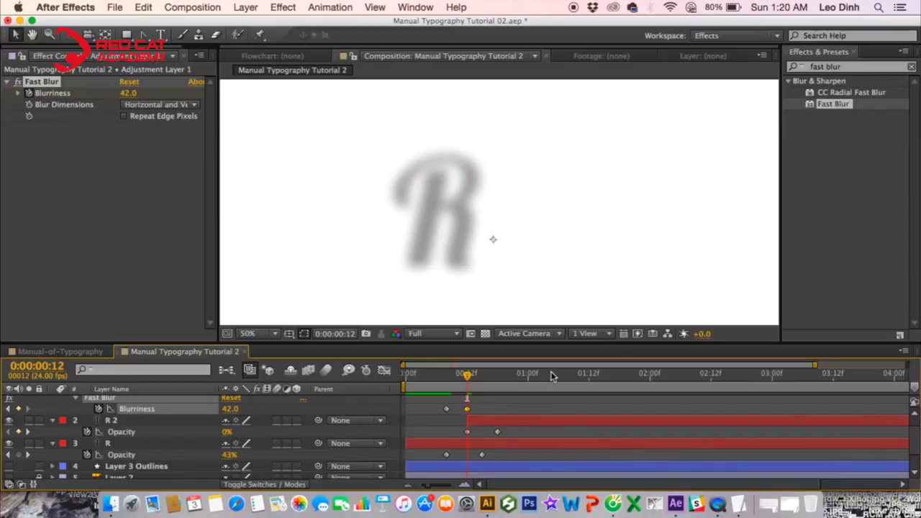
- Return the Fast Blur Blurriness to 0 at frame 18, where R 2 reaches full opacity
left_click_drag(467, 384, 497, 377)
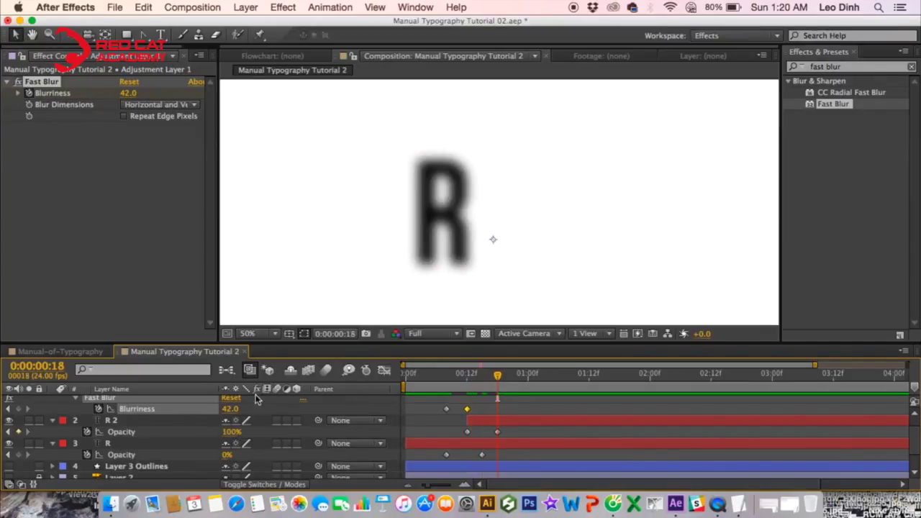
left_click(230, 410)
type("0")
key("Return")
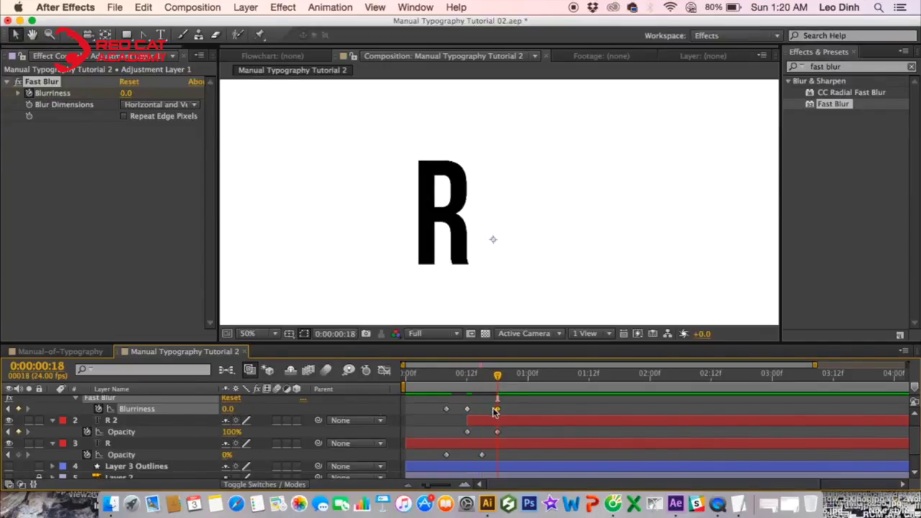
- Go back to frame 8 and apply the Levels effect to the adjustment layer below Fast Blur
left_click(442, 390)
mouse_move(442, 390)
left_mouse_down()
mouse_move(521, 387)
mouse_move(446, 388)
left_mouse_up()
left_click(850, 67)
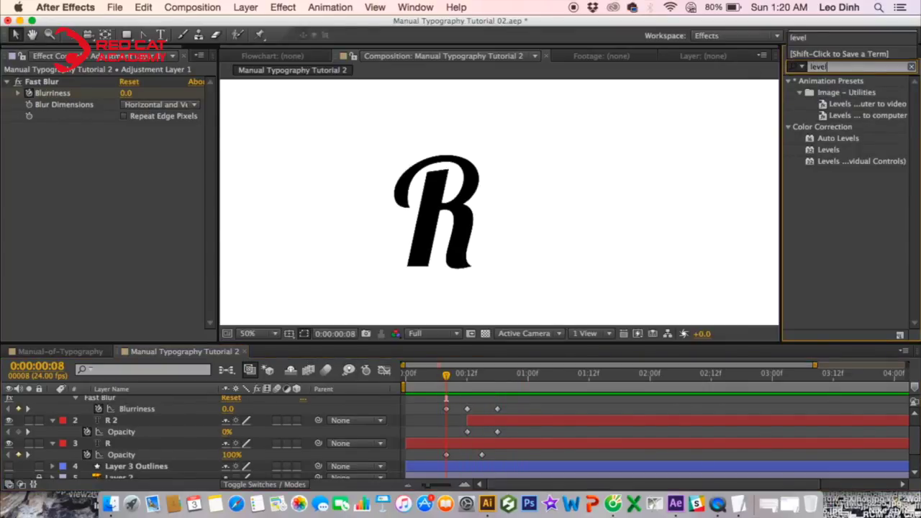
left_click_drag(828, 151, 191, 208)
left_click_drag(107, 219, 108, 217)
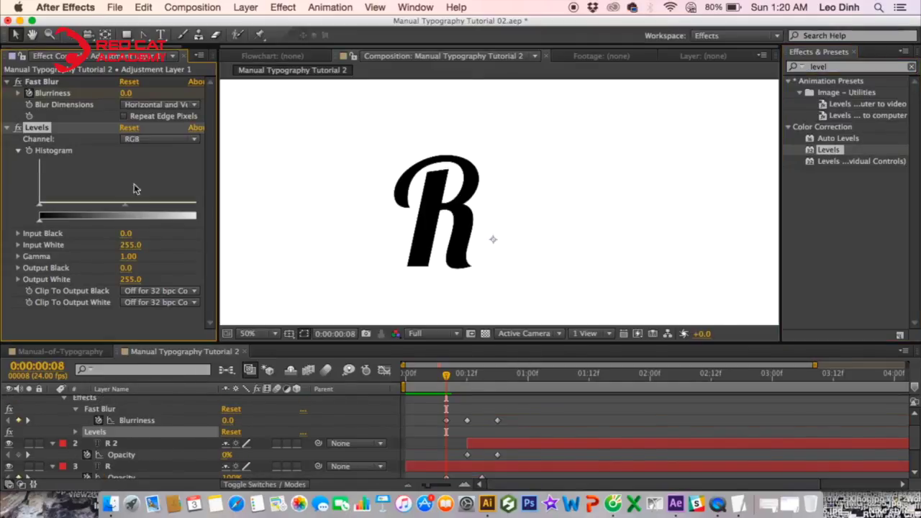
- Set Levels to the Alpha channel with Alpha Input Black 60 and Alpha Input White 71, judging the blurred R at frame 12
left_click(141, 140)
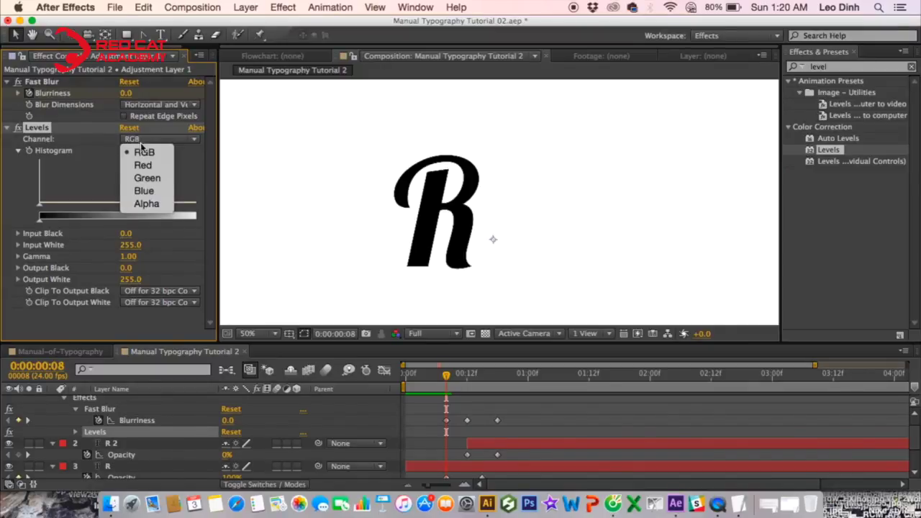
left_click(152, 207)
left_click_drag(217, 205, 134, 202)
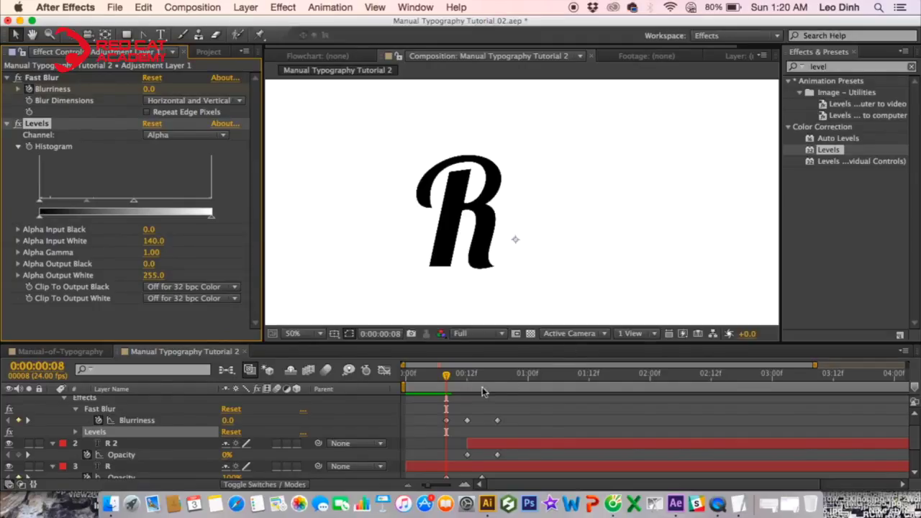
left_click_drag(446, 381, 465, 382)
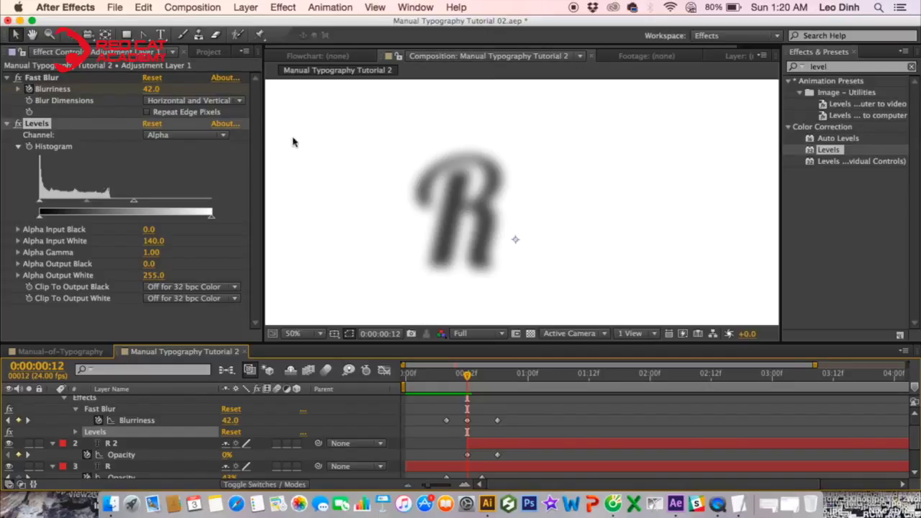
left_click(155, 135)
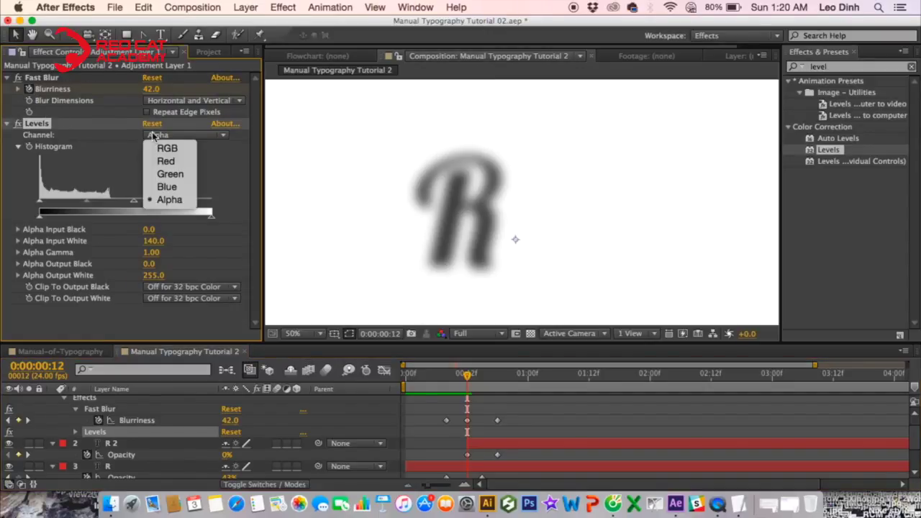
left_click(173, 205)
left_click_drag(40, 202, 71, 207)
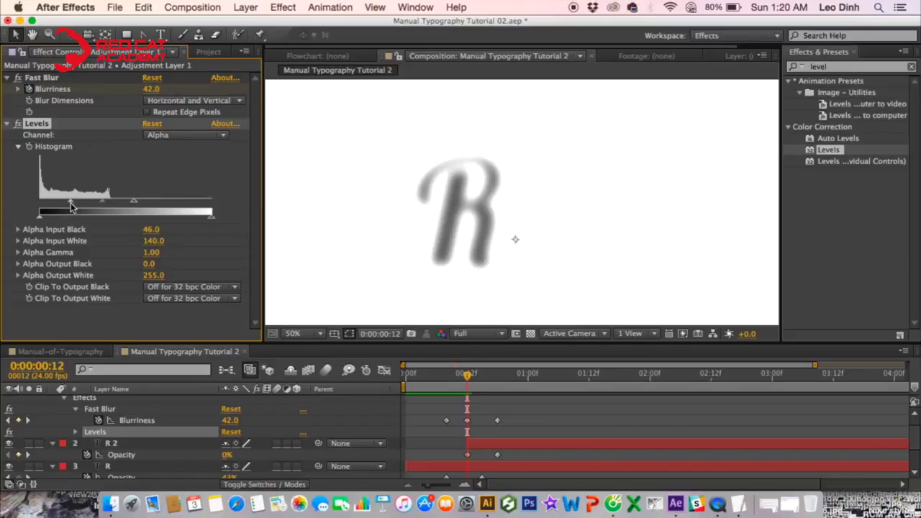
mouse_move(72, 205)
left_mouse_down()
mouse_move(41, 206)
mouse_move(108, 207)
mouse_move(90, 206)
left_mouse_up()
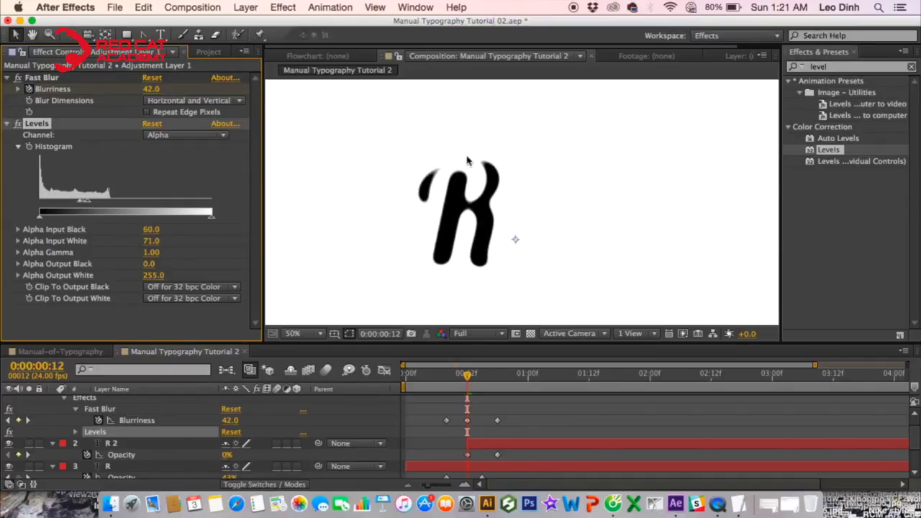
- Scrub and play the blurred transition between the two R letters
left_click_drag(445, 388, 468, 384)
key("space")
key("space")
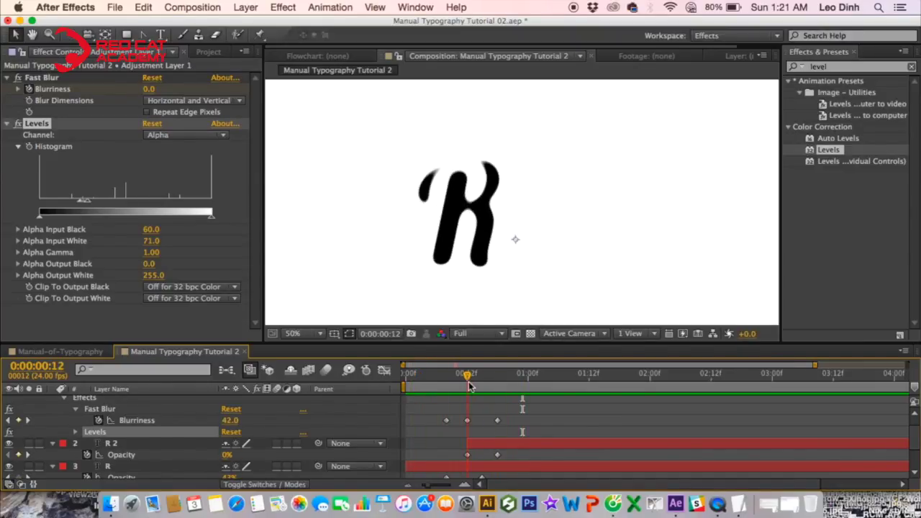
- Set the script R's opacity keyframe at frame 15 to 24% and trim the layer's end to just after it
scroll(496, 436, "down", 2)
left_click(513, 425)
scroll(497, 432, "up", 1)
key("Page_Down")
key("Page_Down")
key("Page_Down")
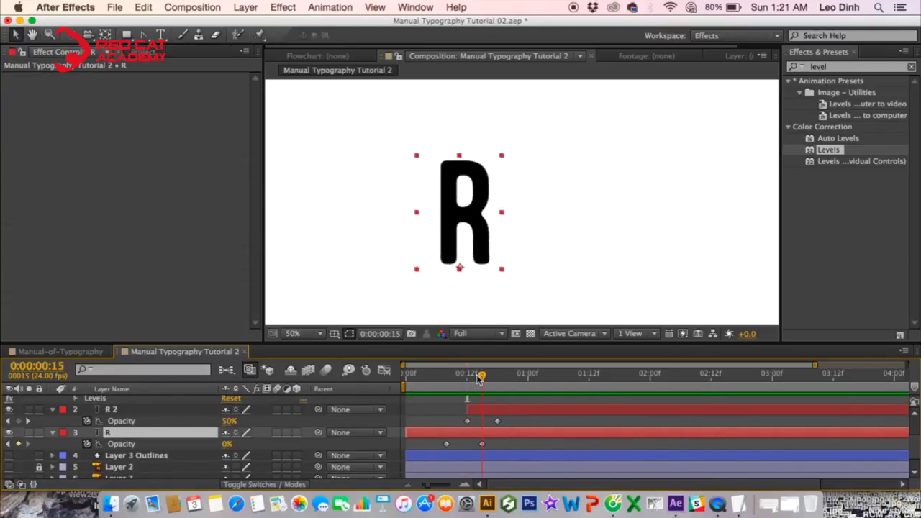
left_click_drag(226, 446, 245, 444)
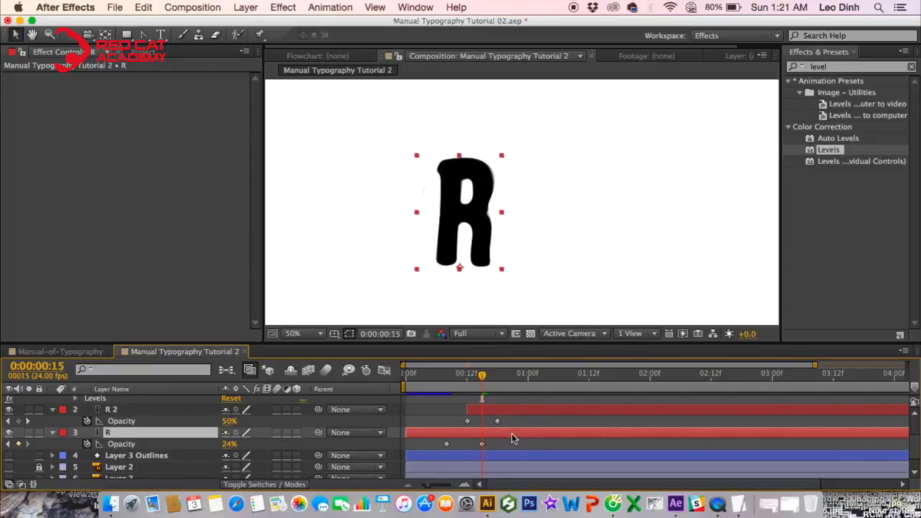
key("alt+]")
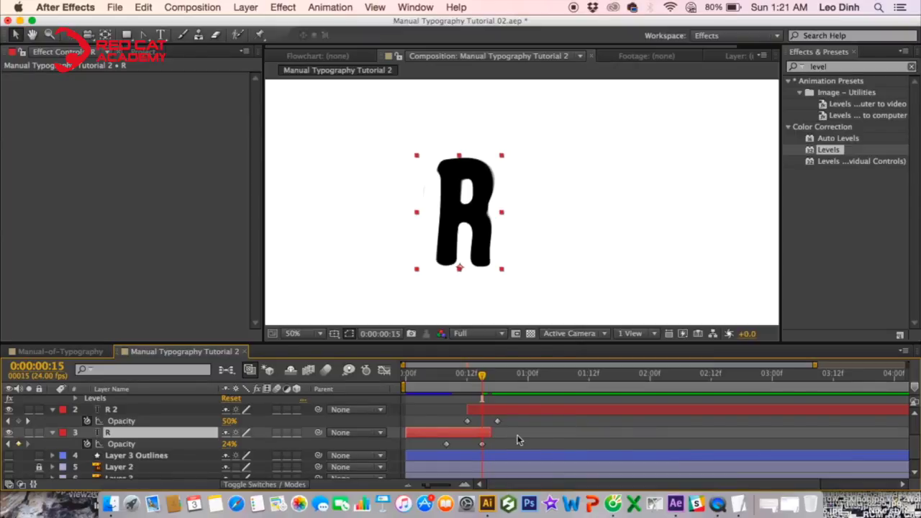
left_click(517, 436)
- Set R 2's opacity keyframe at frame 12 to 25% and shorten the script R layer to end at frame 15
left_click(485, 411)
left_click_drag(473, 379, 469, 378)
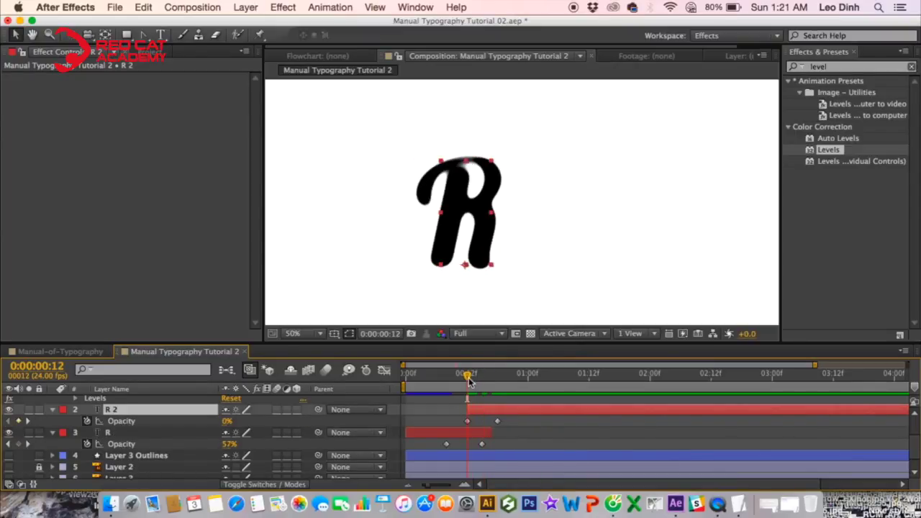
left_click_drag(228, 421, 244, 425)
left_click_drag(466, 378, 487, 383)
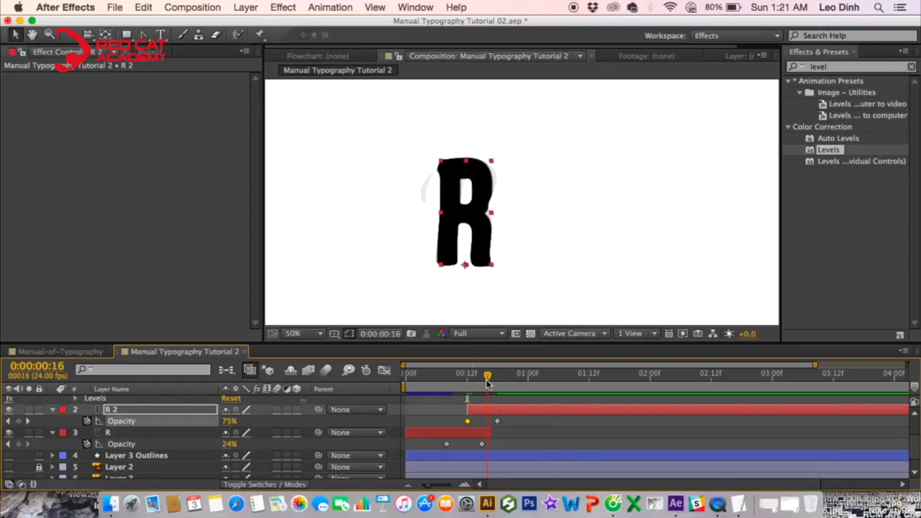
left_click(489, 431)
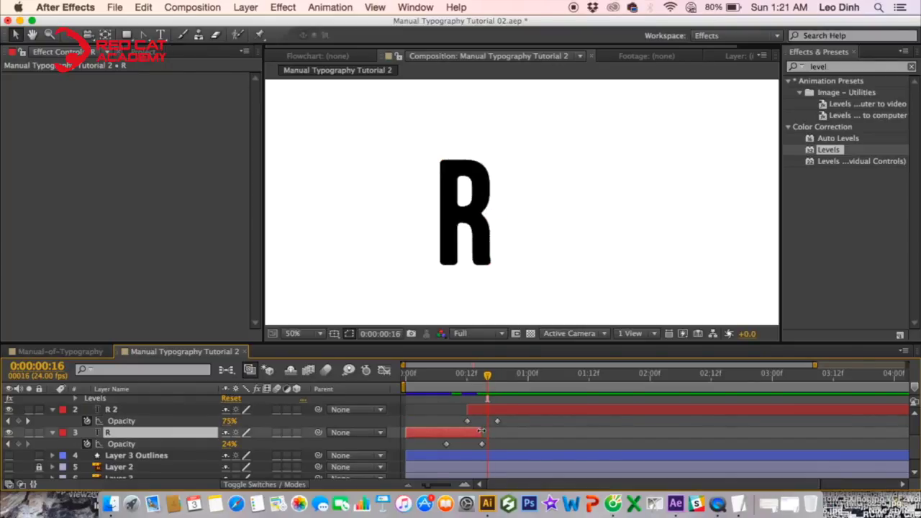
- Apply Easy Ease to the opacity keyframes of both R layers and preview the animation
mouse_move(434, 431)
left_mouse_down()
mouse_move(512, 447)
mouse_move(420, 422)
left_mouse_up()
key("super+z")
key("F9")
left_click(411, 399)
key("KP_0")
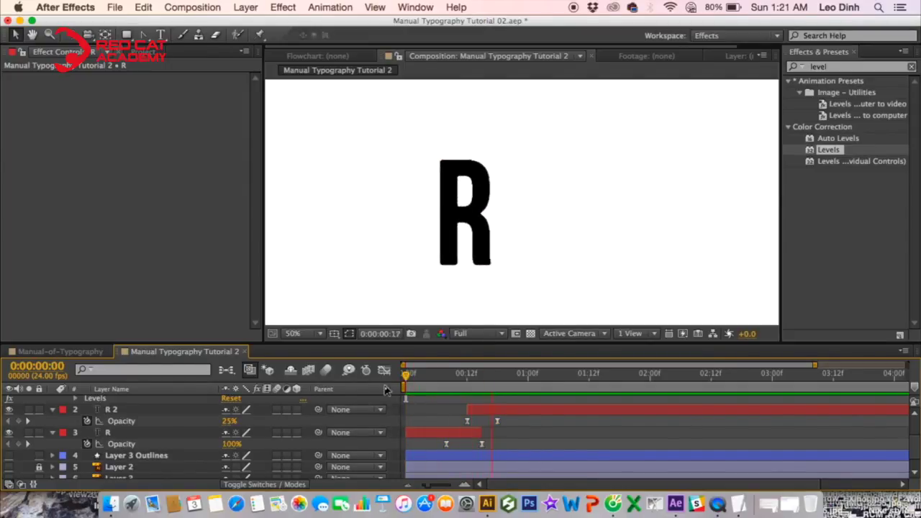
- Move the middle Blurriness keyframe to frame 13 and raise its value to 93
key("space")
mouse_move(488, 398)
left_mouse_down()
mouse_move(483, 431)
mouse_move(484, 396)
left_mouse_up()
left_click(471, 418)
key("F9")
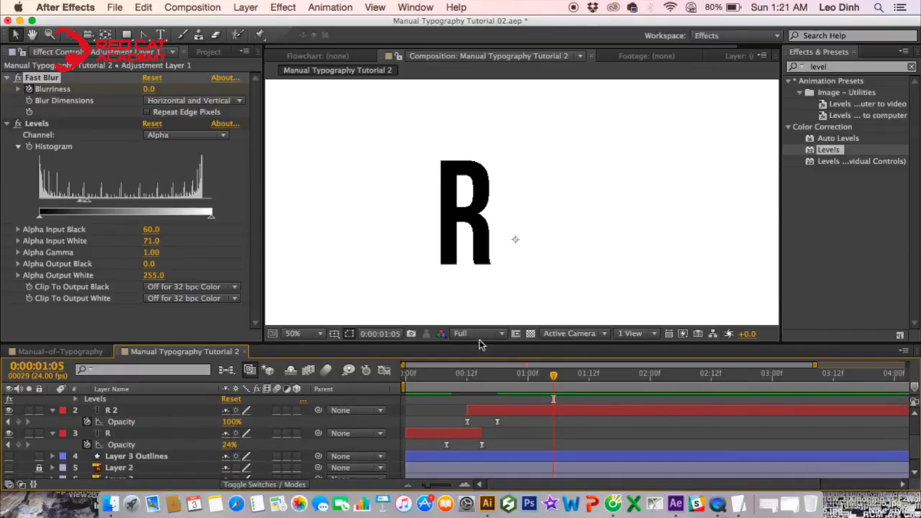
left_click_drag(480, 340, 481, 324)
scroll(473, 396, "up", 3)
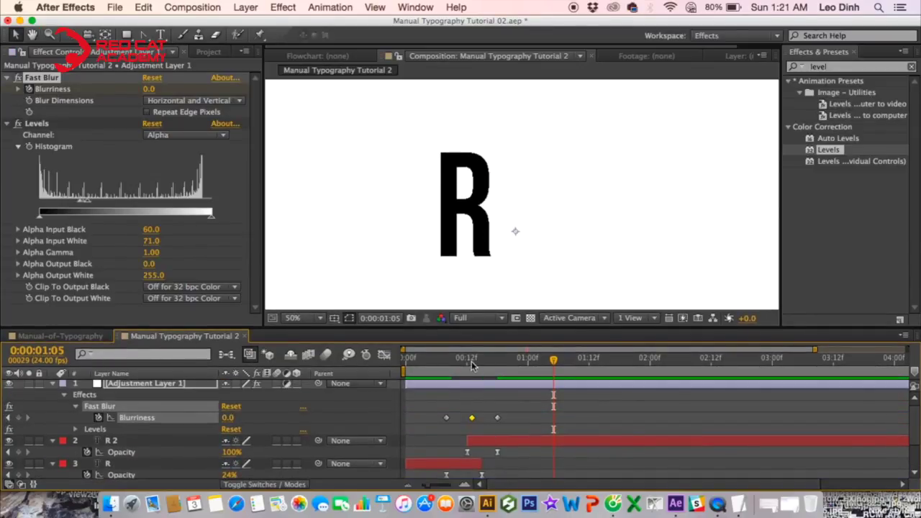
left_click(472, 364)
mouse_move(473, 365)
left_mouse_down()
mouse_move(494, 370)
mouse_move(472, 372)
left_mouse_up()
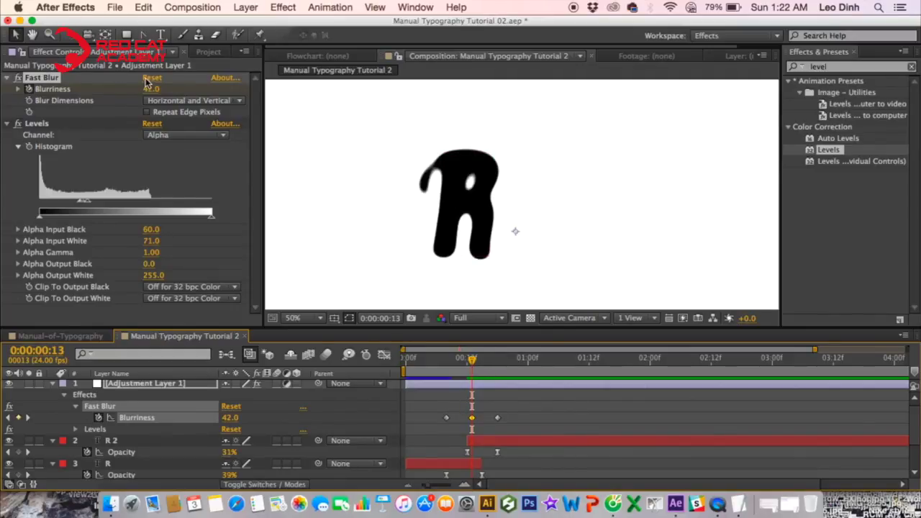
left_click_drag(151, 89, 186, 88)
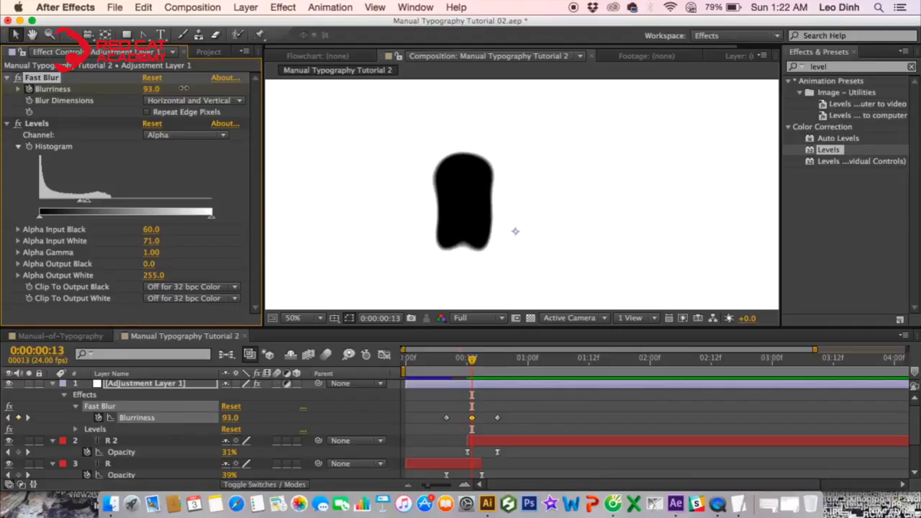
- Play the transition from the first frame to check the stronger blur
left_click_drag(448, 368, 373, 373)
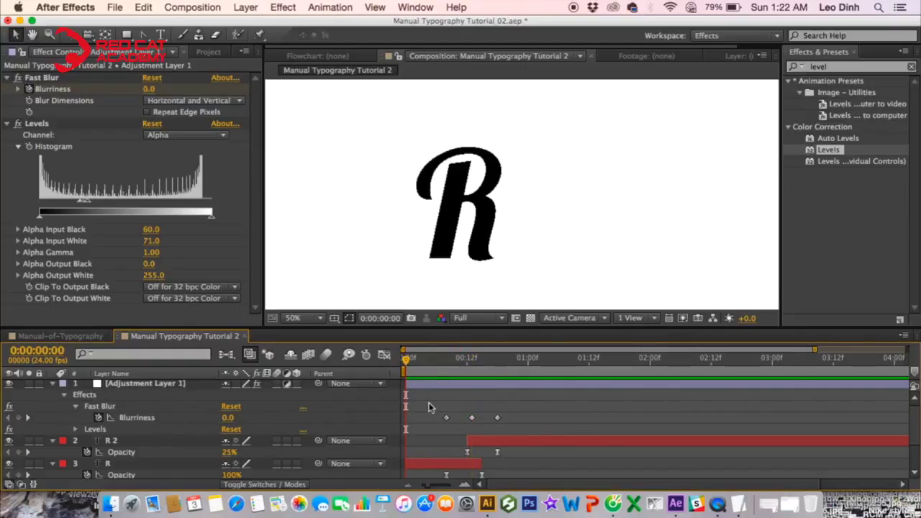
key("space")
key("space")
- Stretch the transition: Blurriness keyframes to frames 15 and 23, R 2 from frame 14 to full opacity at 23, script R ending at 18
mouse_move(483, 433)
left_mouse_down()
mouse_move(483, 408)
mouse_move(489, 453)
mouse_move(516, 421)
mouse_move(491, 445)
left_mouse_up()
left_click(506, 421)
key("space")
left_click_drag(461, 405, 482, 421)
left_click(509, 416)
- Apply Easy Ease to the three Blurriness keyframes and preview the transition from the start
left_click_drag(420, 413, 543, 425)
key("F9")
left_click(514, 411)
left_click_drag(434, 362, 368, 364)
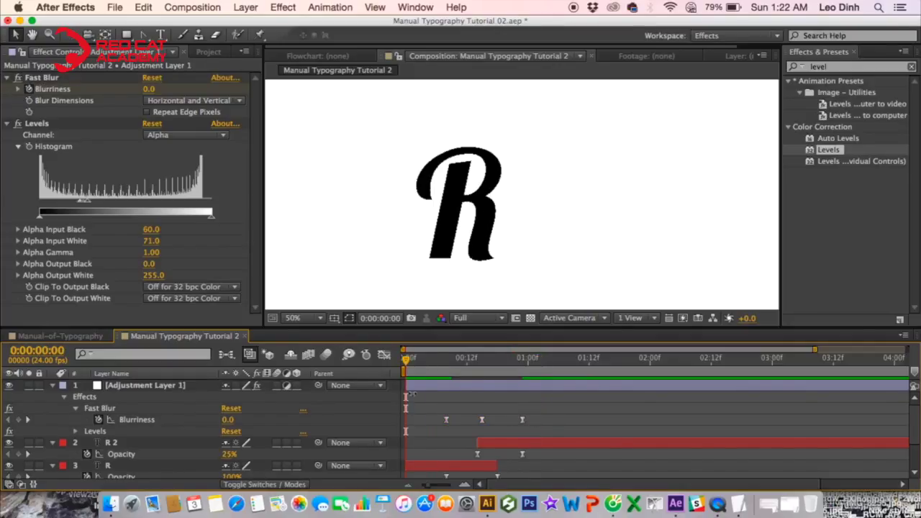
key("KP_0")
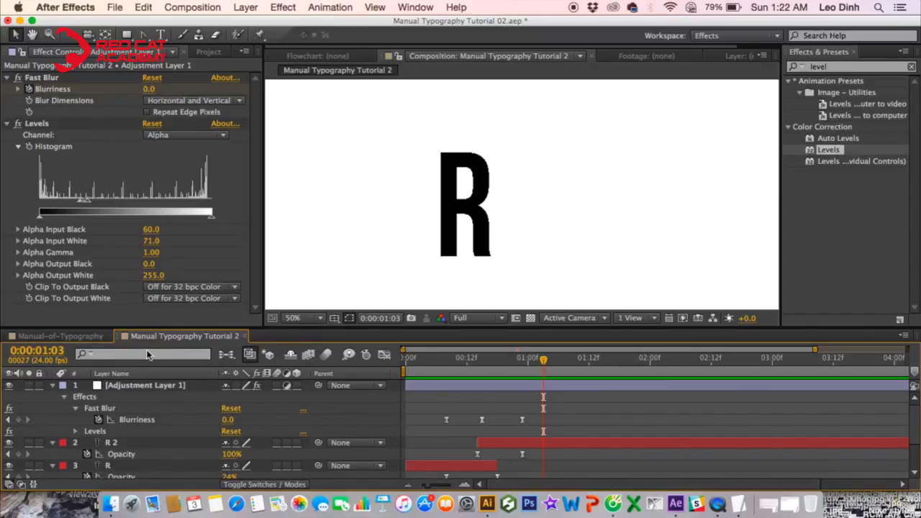
- Collapse the adjustment layer's properties in the timeline and move the current time to frame 23
left_click(59, 386)
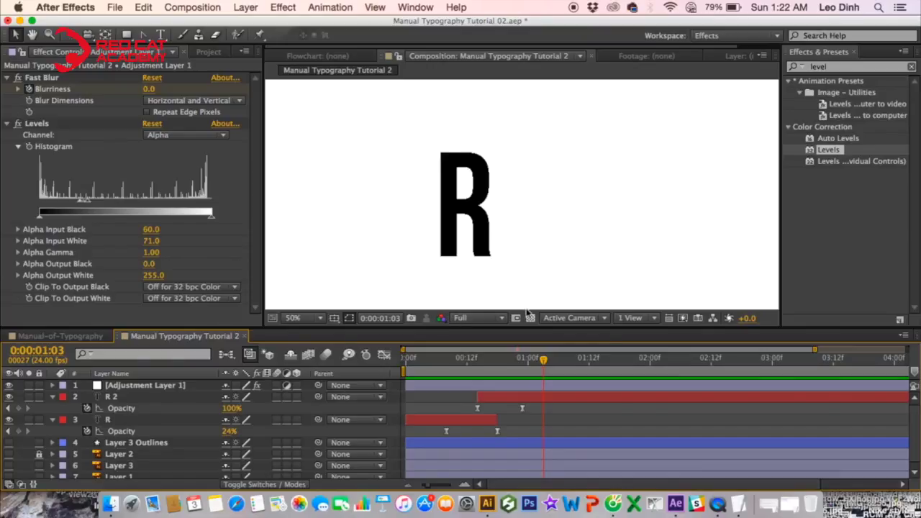
left_click_drag(498, 372, 523, 367)
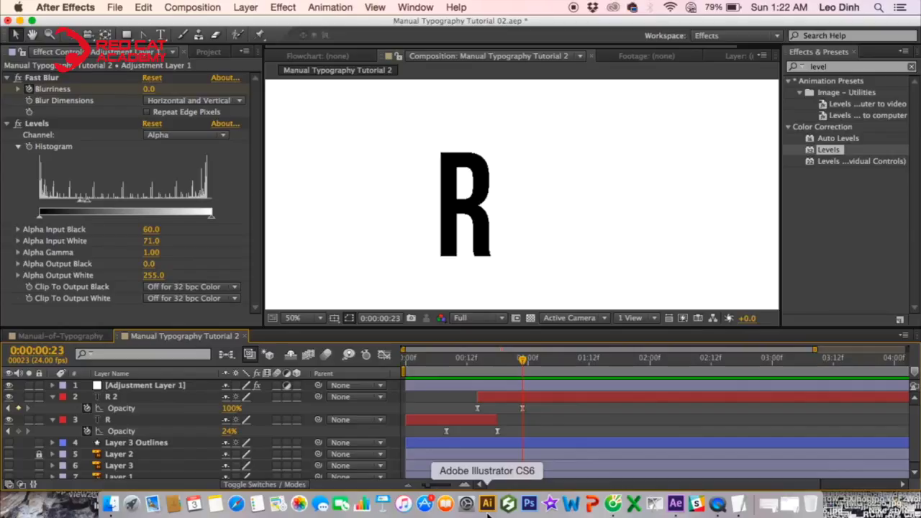
- Switch to Illustrator and add a lowercase o in Helvetica Neue Bold, 253.5 pt, in the empty area above the Red Cat lettering
left_click(487, 513)
scroll(368, 290, "up", 5)
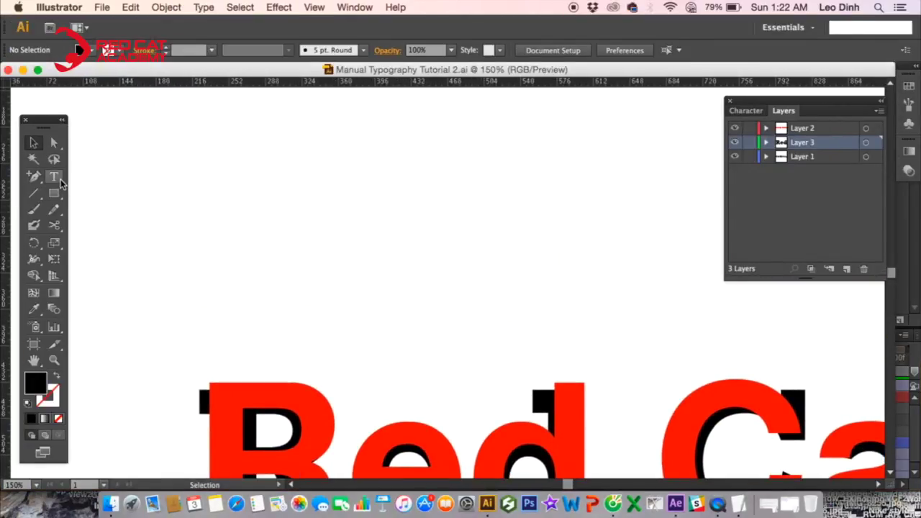
left_click(56, 179)
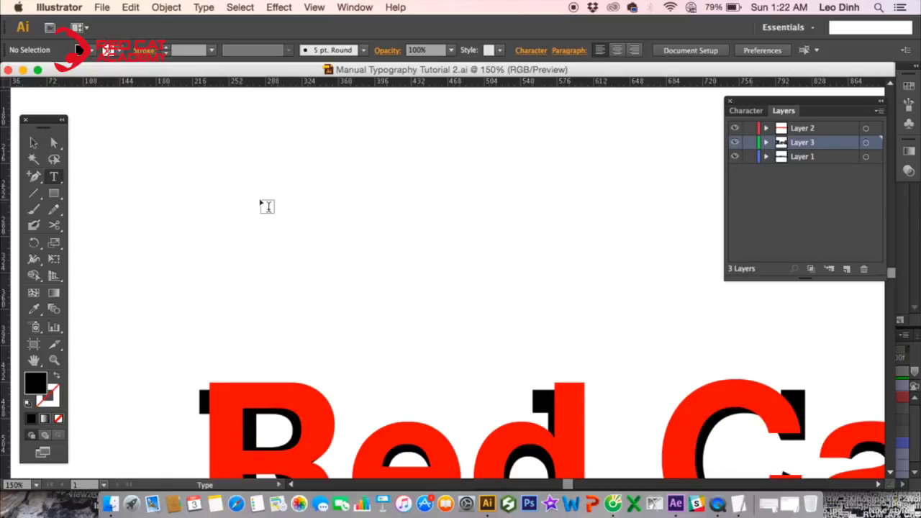
left_click(274, 207)
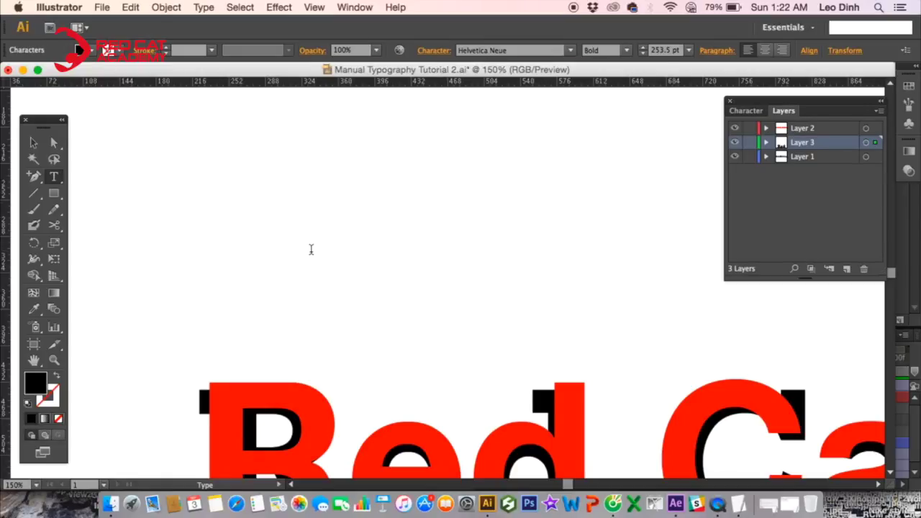
type("o")
left_click(34, 143)
- Duplicate the letter o and place the copy directly to the right of the original
left_click_drag(379, 291, 323, 263)
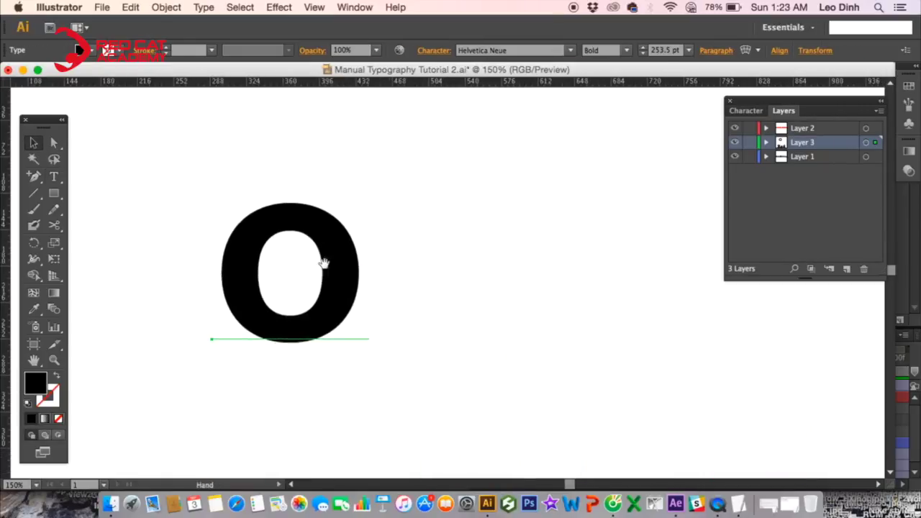
key("super+minus")
scroll(454, 292, "right", 2)
left_click_drag(362, 278, 391, 281)
- Try the Rockwell and Lobster 1.4 fonts on the duplicated o
double_click(448, 279)
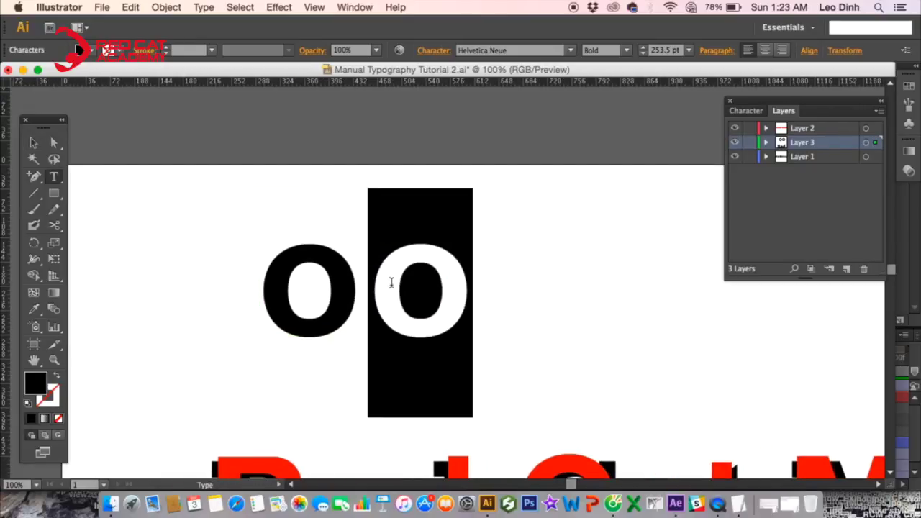
left_click(544, 51)
type("Rockwell")
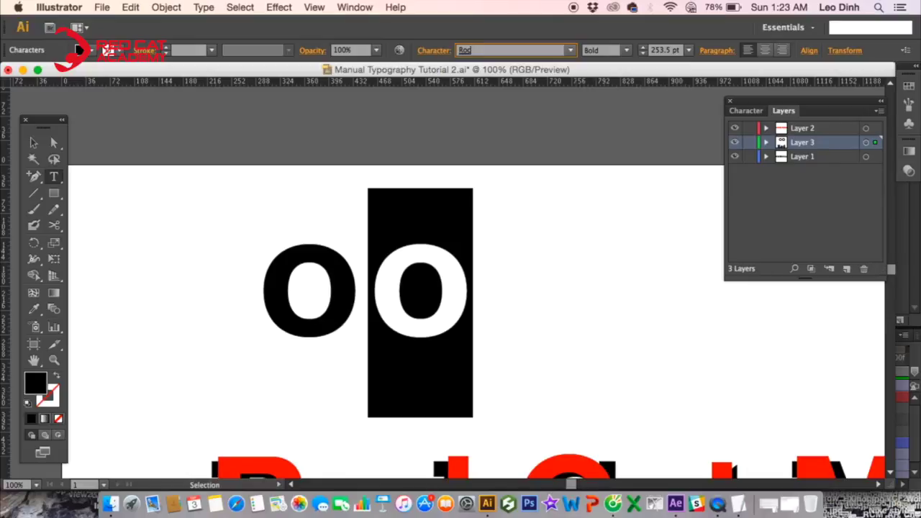
key("Return")
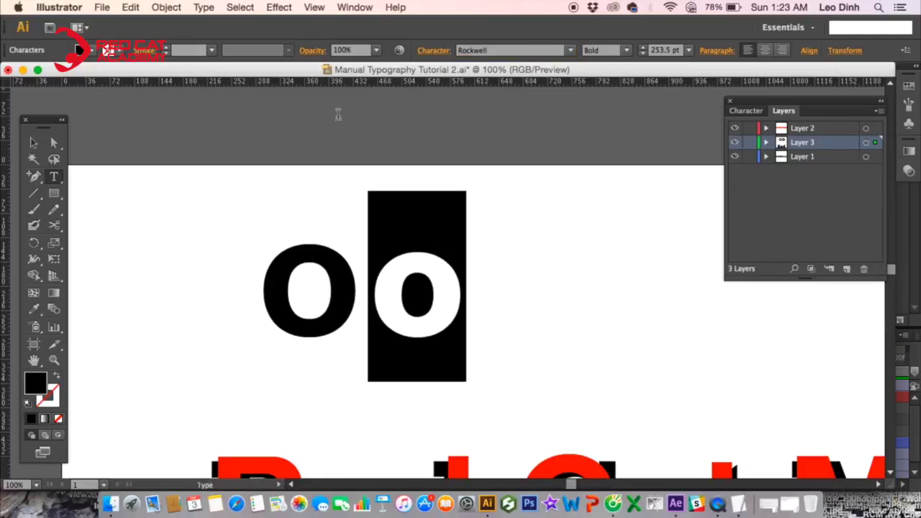
left_click(516, 52)
type("Lobs")
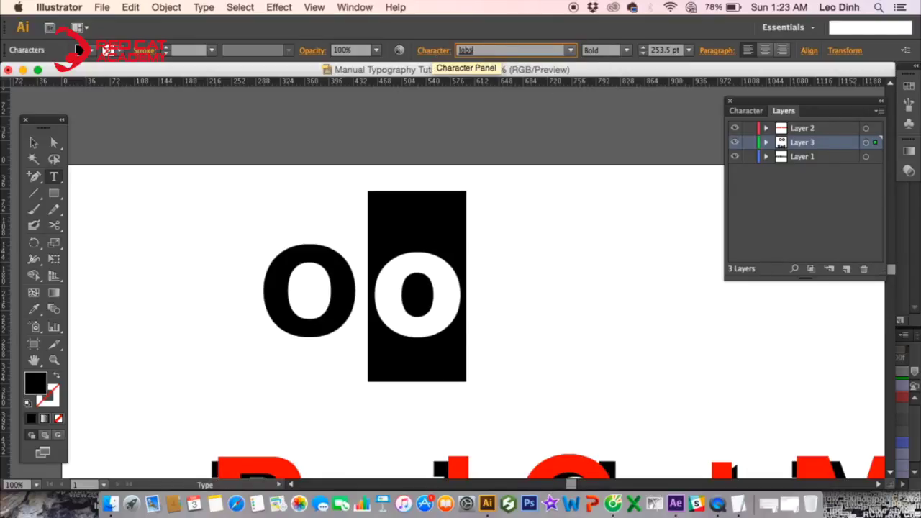
key("Return")
left_click(33, 143)
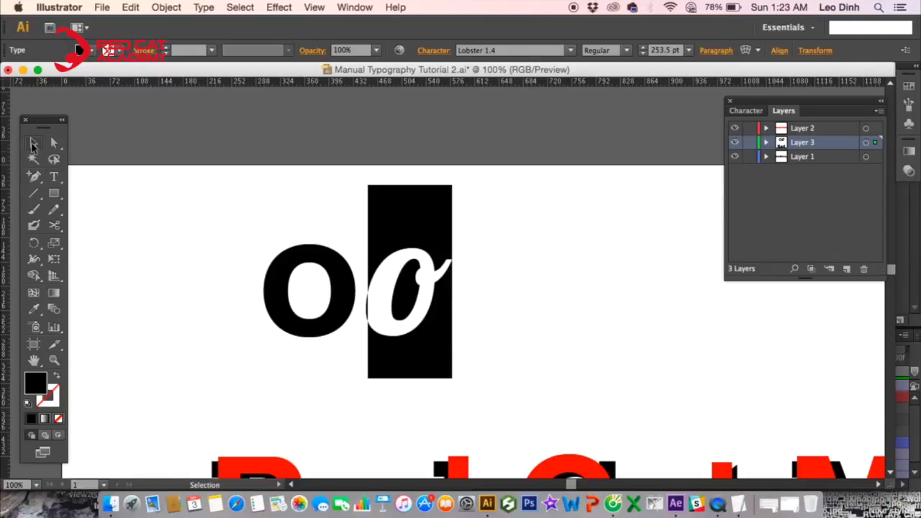
left_click(540, 298)
key("super+equal")
- Set the duplicated o in the Bebas Neue font
left_click(436, 267)
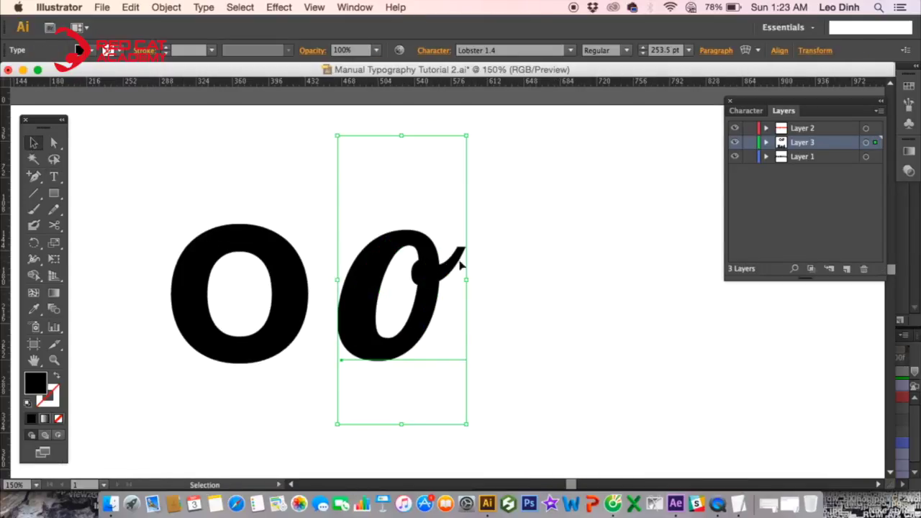
double_click(429, 234)
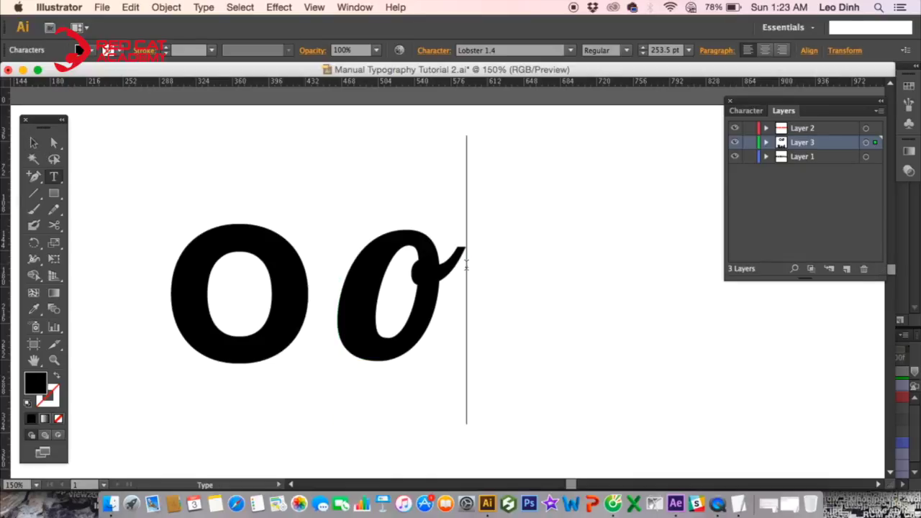
key("super+a")
left_click(511, 50)
type("bo")
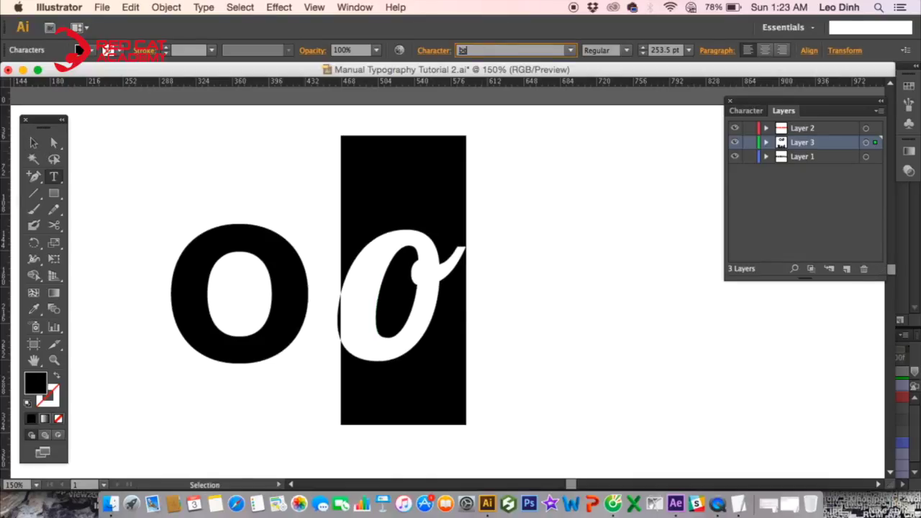
type("bas Neue")
key("Return")
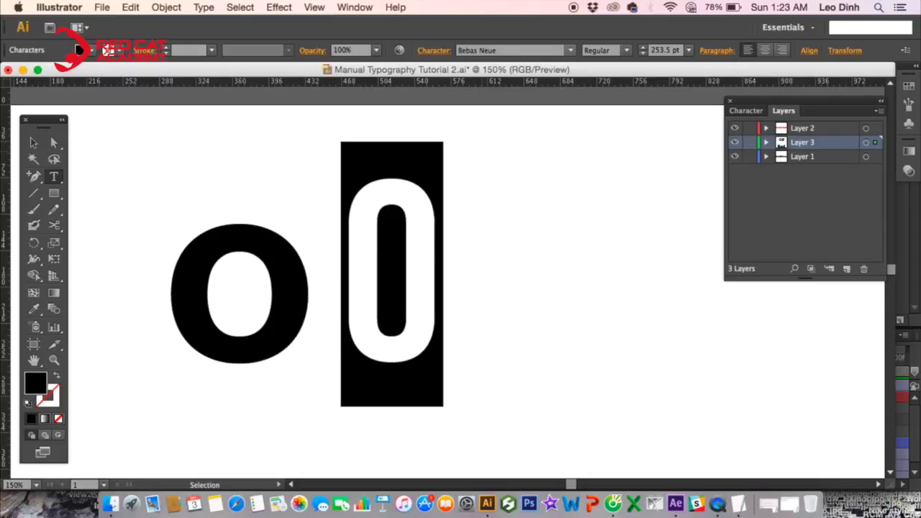
left_click(34, 142)
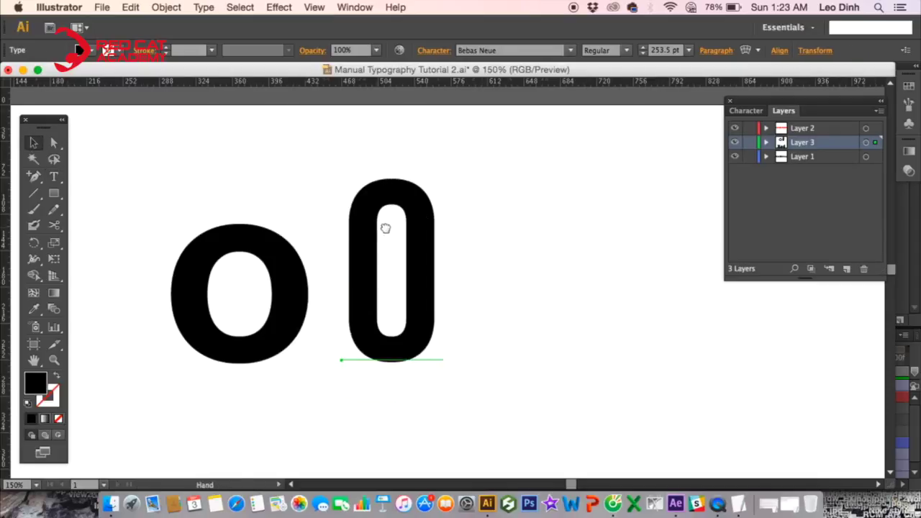
- Shift the Helvetica Neue o to the left and convert both letters to outlines
left_click_drag(379, 226, 406, 226)
left_click(291, 272)
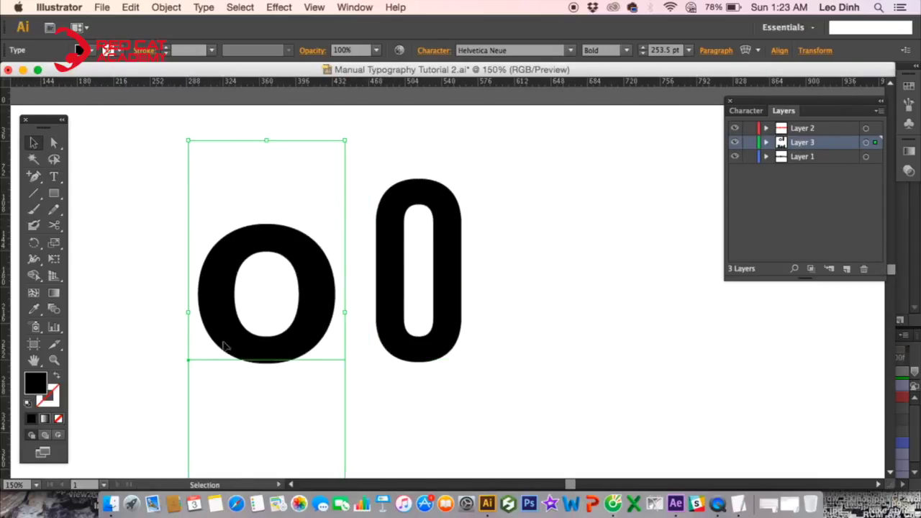
key("shift+Left")
left_click(391, 236)
left_click(271, 251)
left_click(395, 252, "shift")
right_click(389, 250)
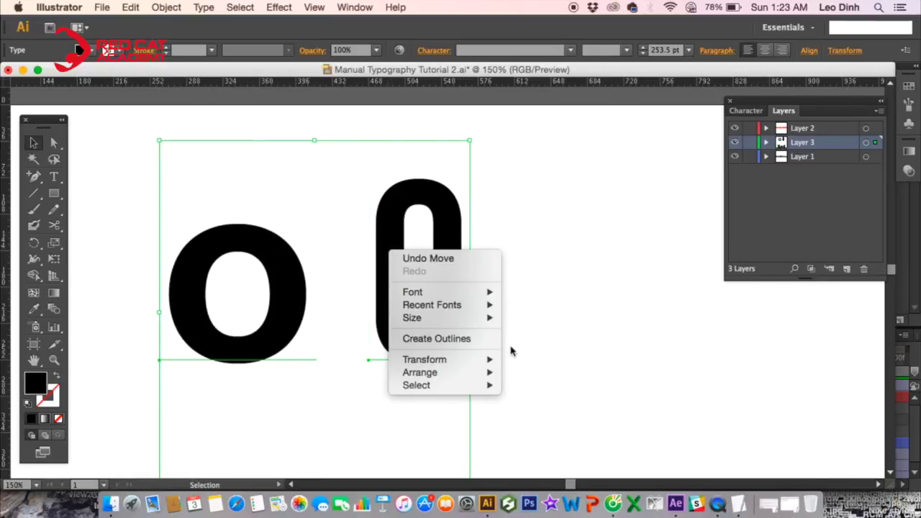
left_click(436, 339)
- Ungroup the outlines of the Helvetica Neue o and of the Bebas Neue o
left_click(405, 323)
left_click(295, 300)
right_click(281, 269)
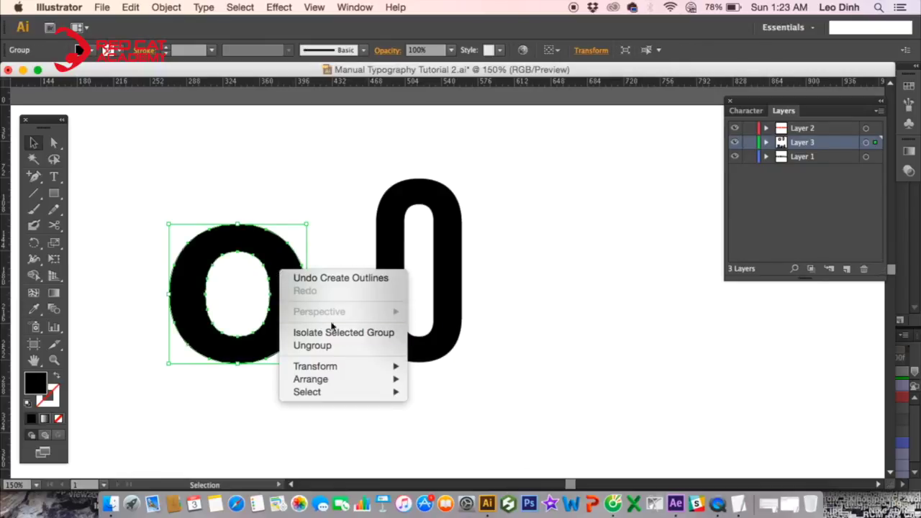
left_click(347, 347)
left_click(387, 256)
right_click(386, 256)
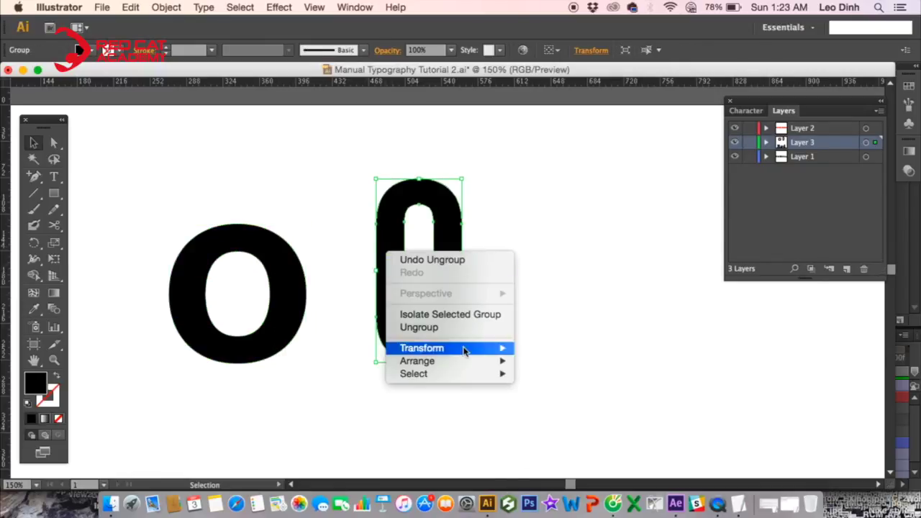
left_click(456, 330)
left_click(338, 320)
- Release the compound path of each outlined o to separate its outer and inner shapes
left_click(295, 313)
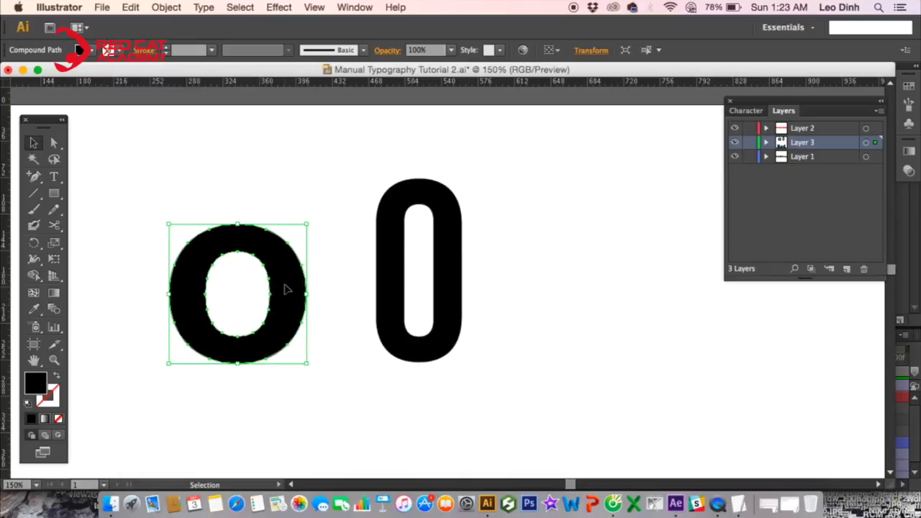
right_click(285, 283)
left_click(368, 365)
left_click(446, 256)
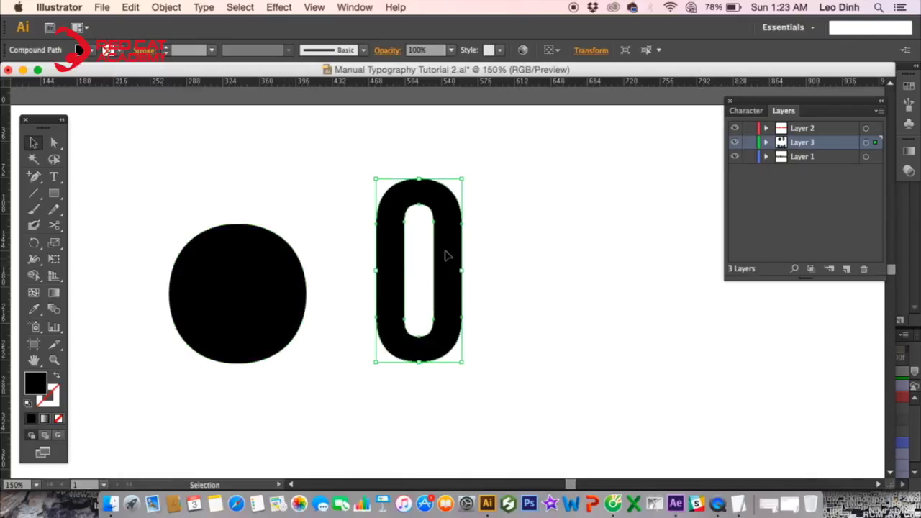
right_click(444, 247)
left_click(515, 325)
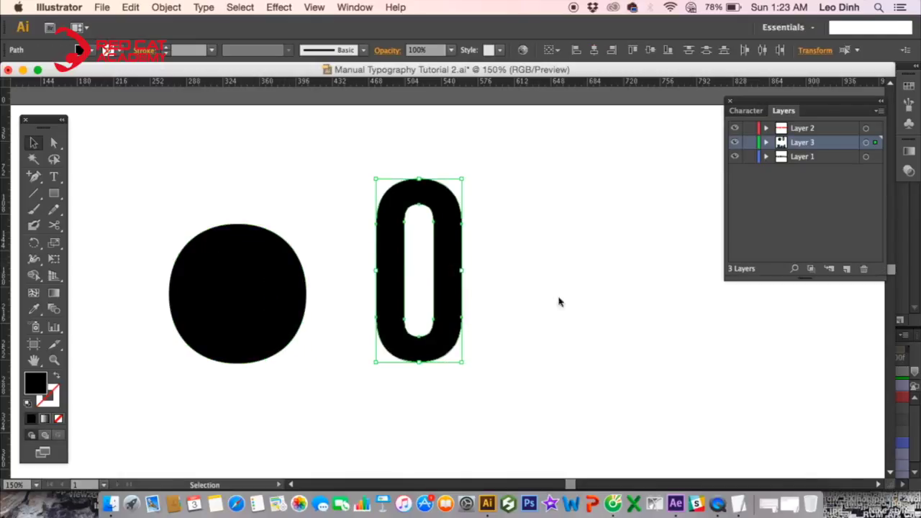
- Copy the outer path of the round o and paste it into a new shape layer started with the Pen tool in After Effects
left_click(284, 246)
left_click(285, 220)
left_click(250, 239)
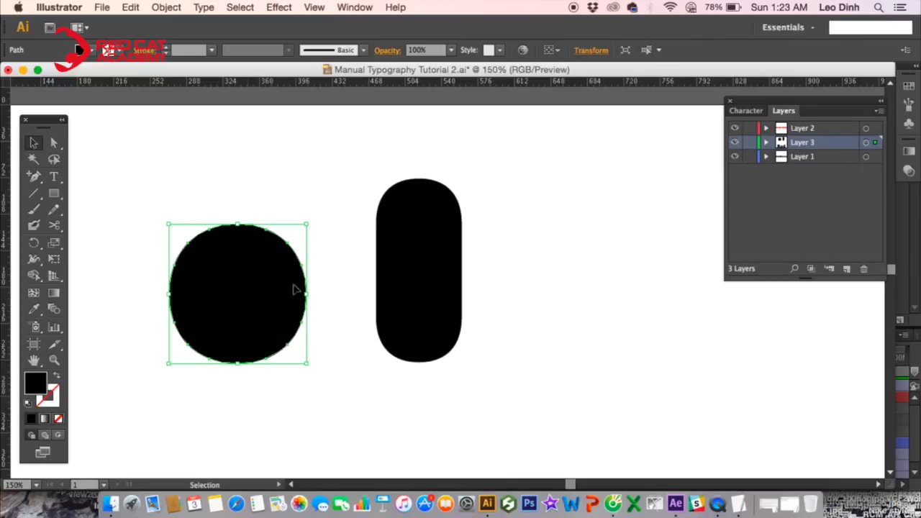
left_click(675, 503)
left_click_drag(147, 34, 177, 33)
left_click(552, 203)
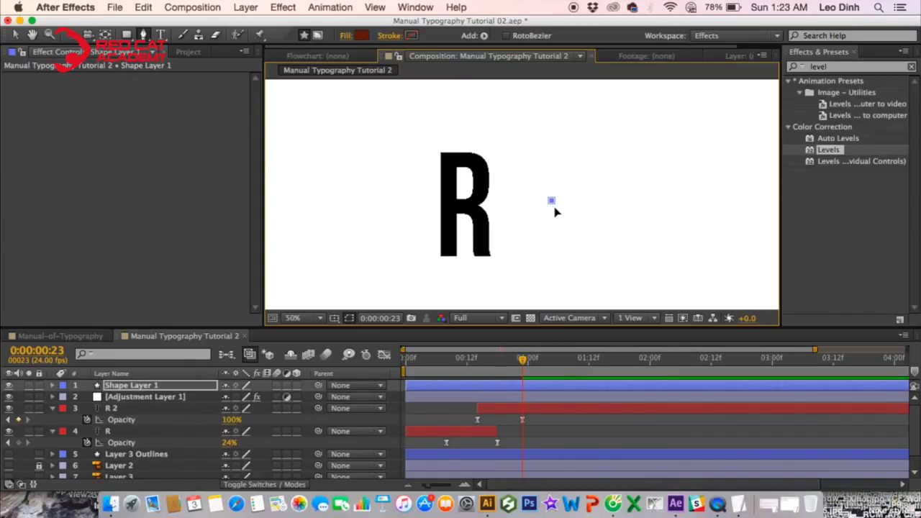
key("super+v")
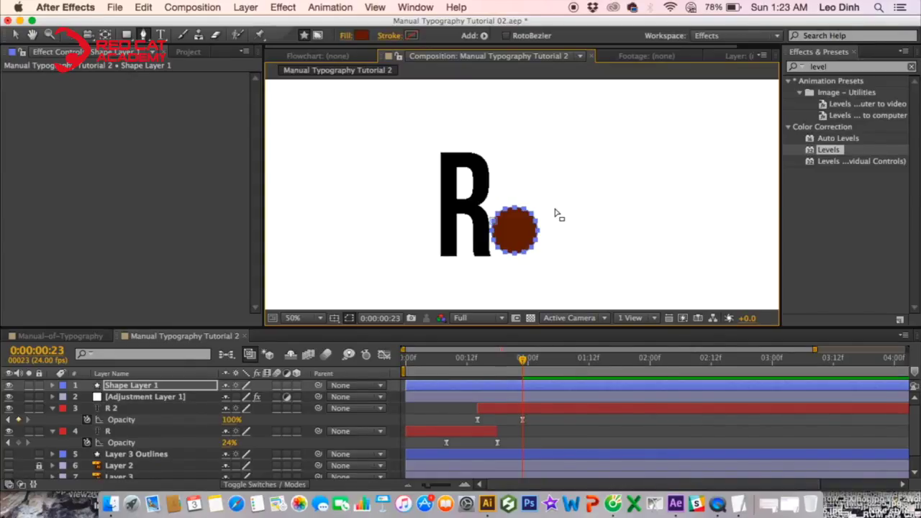
- Hide the adjustment layer and both R layers, and move the pasted round shape slightly up and to the left
scroll(542, 215, "up", 2)
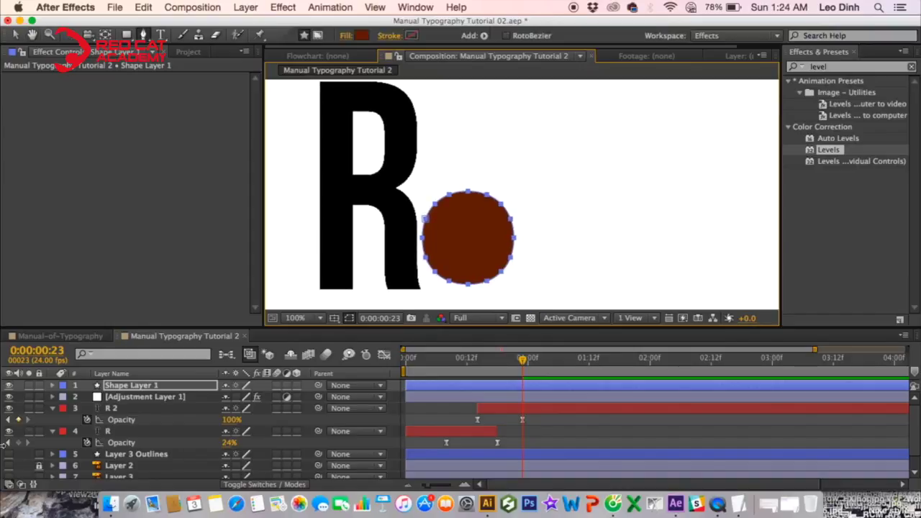
left_click_drag(9, 408, 8, 431)
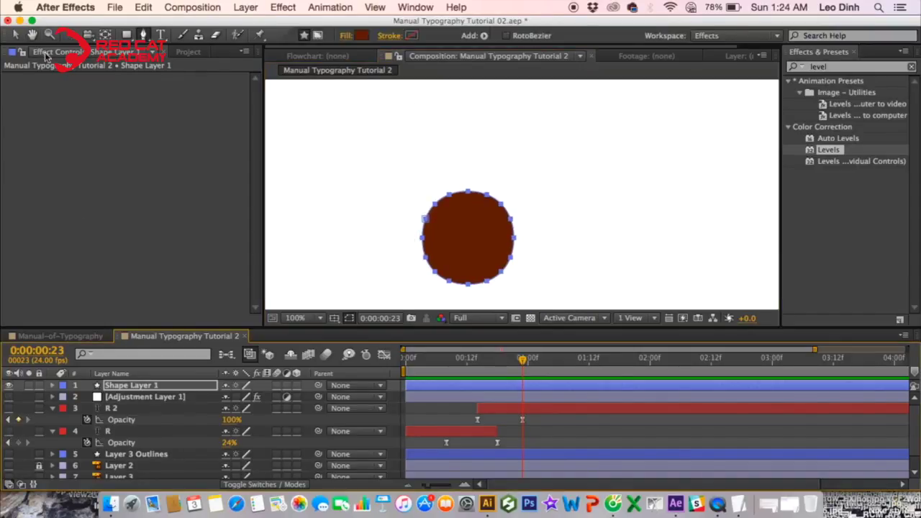
left_click(20, 35)
left_click_drag(482, 224, 435, 204)
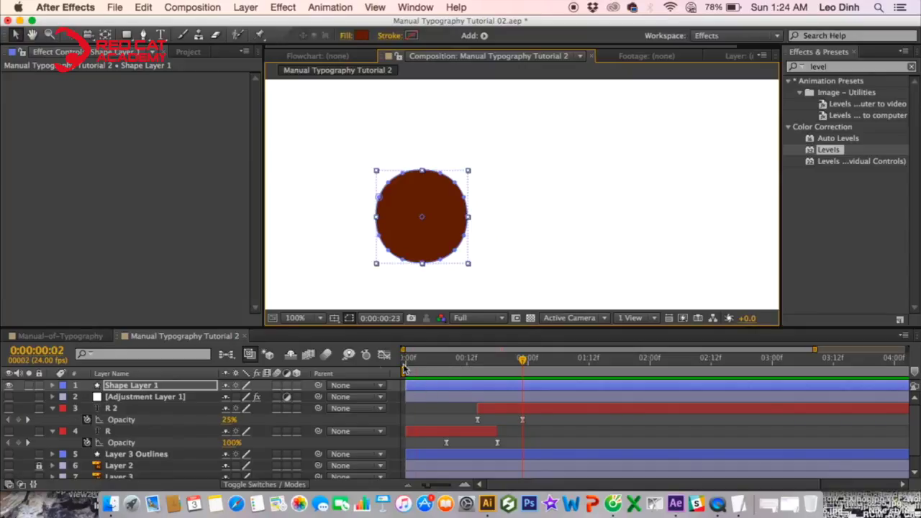
- Add a keyframe for the Path property of Path 1 on Shape Layer 1 at 0:00:00:00
left_click(407, 360)
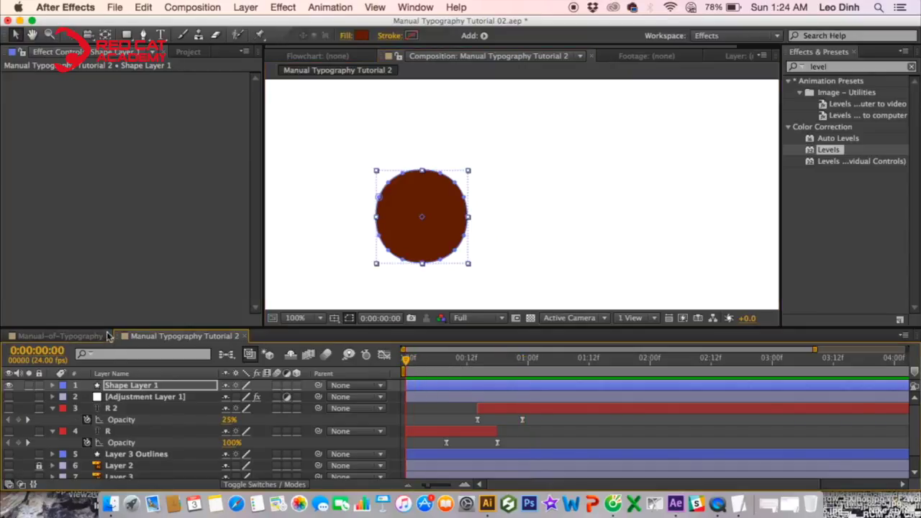
left_click(52, 386)
left_click(64, 397)
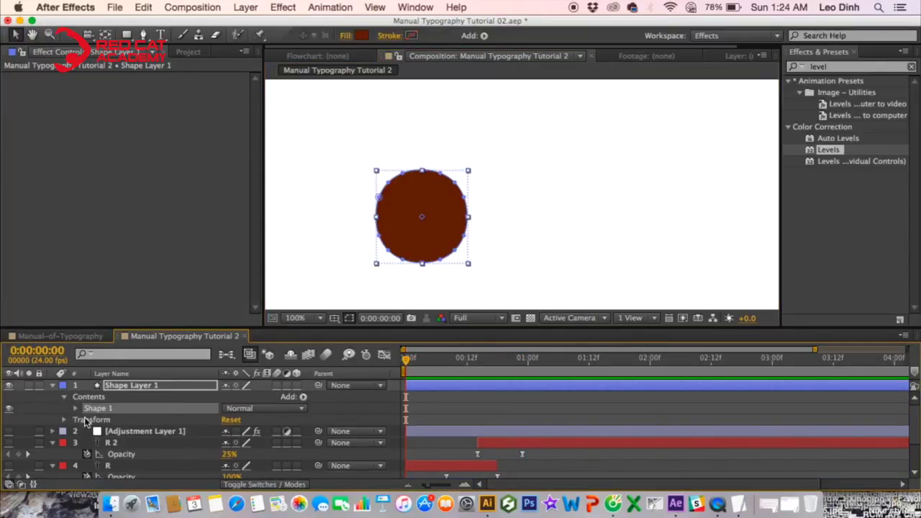
left_click(75, 409)
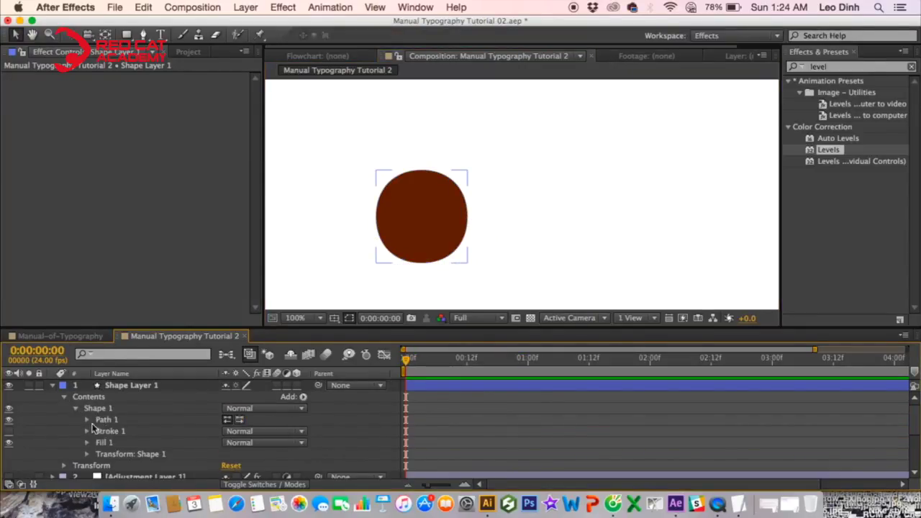
left_click(86, 420)
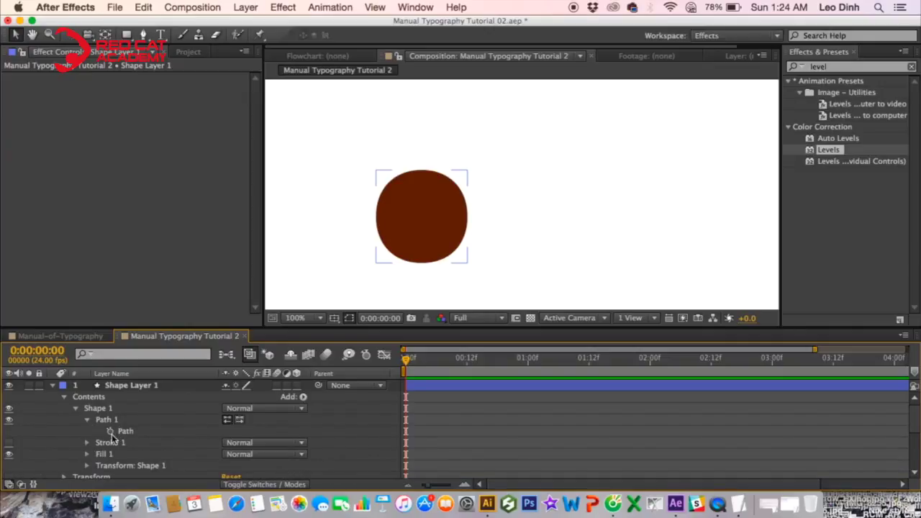
left_click(111, 431)
- Copy the tall o's outer path from Illustrator, paste it into Path 1 in After Effects at 0:00:01:00, and preview the morph
left_click_drag(408, 359, 528, 364)
left_click(487, 504)
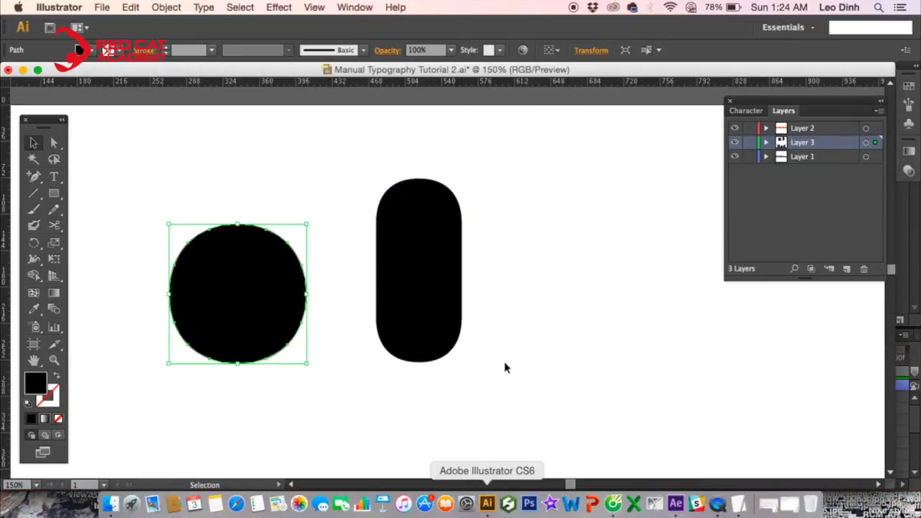
left_click(449, 288)
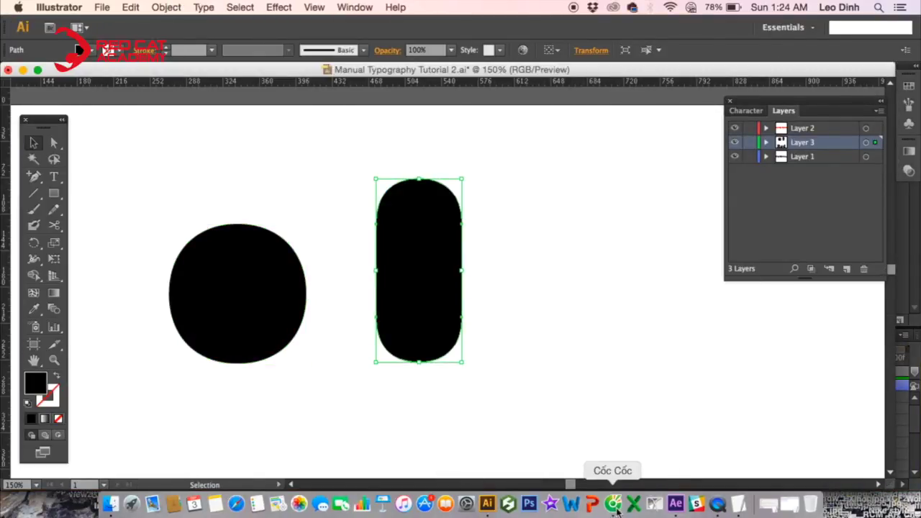
left_click(676, 506)
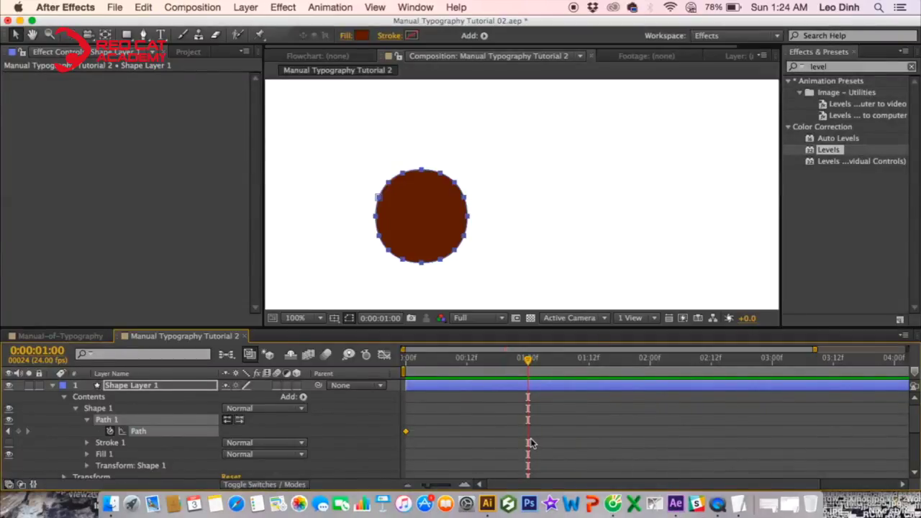
key("super+v")
left_click_drag(522, 377, 446, 368)
left_click(521, 372)
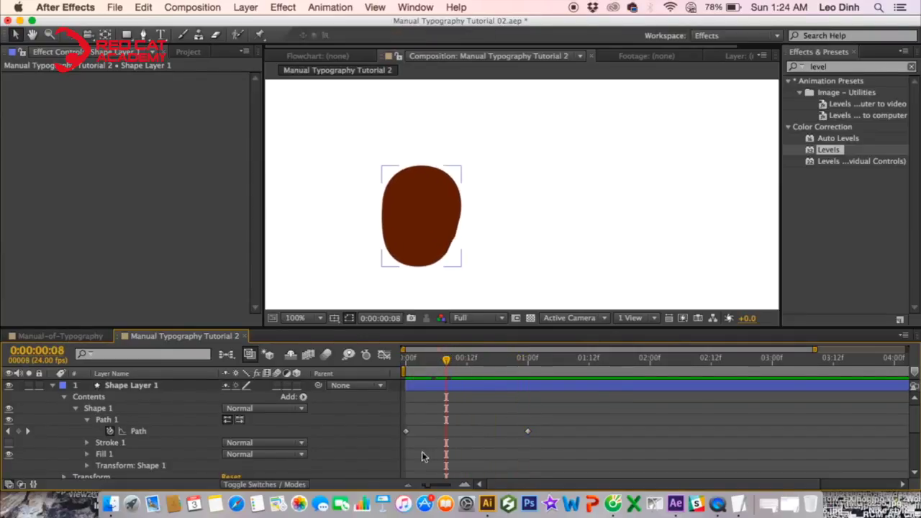
- Try setting the round path's lower-right vertex as the first vertex at the 0:00:00:00 keyframe, and preview the morph
left_click(406, 432)
left_click(406, 368)
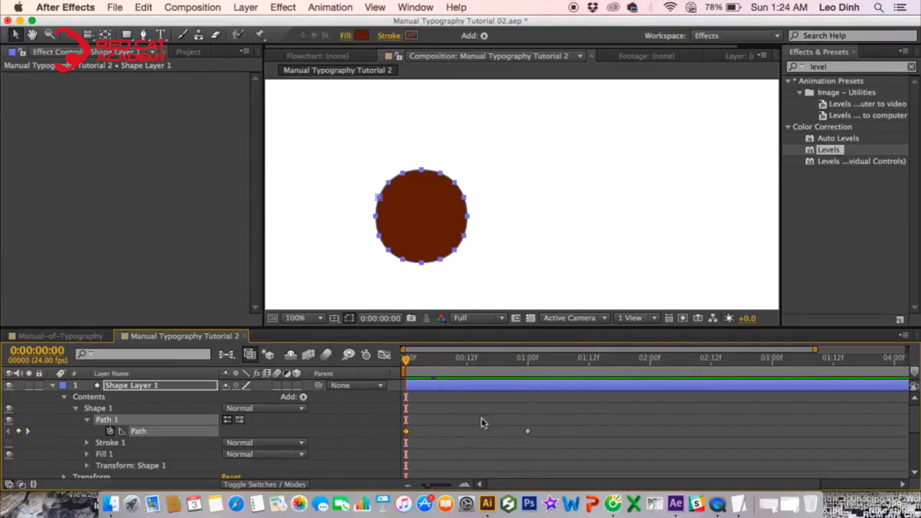
left_click(426, 420)
left_click(407, 432)
key("period")
left_click_drag(405, 202, 573, 199)
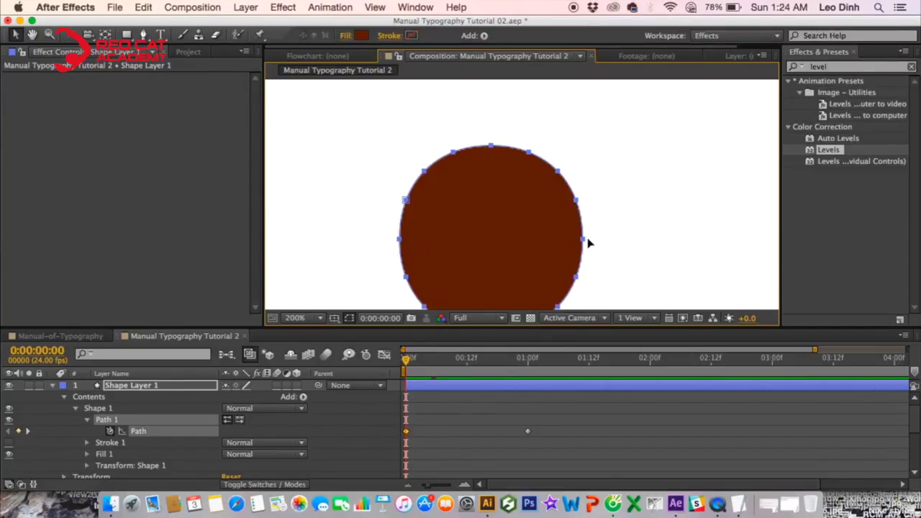
left_click(584, 287)
right_click(576, 283)
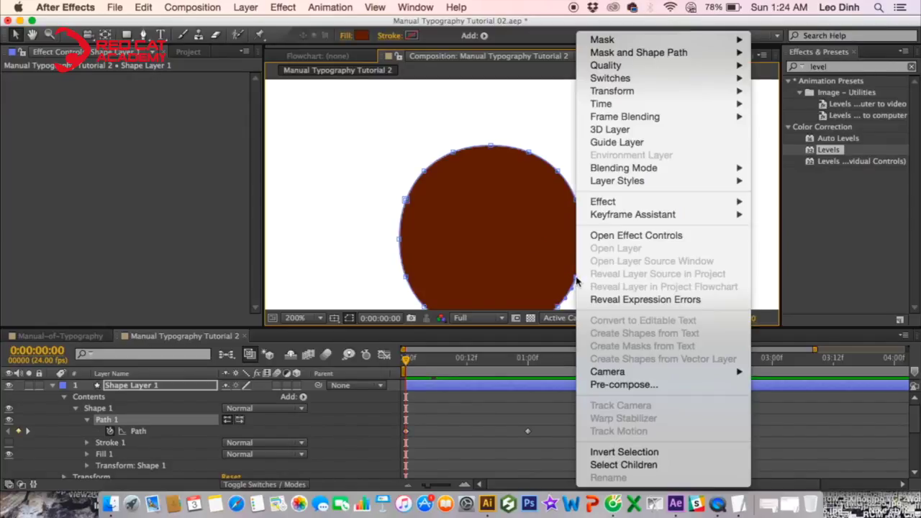
mouse_move(628, 56)
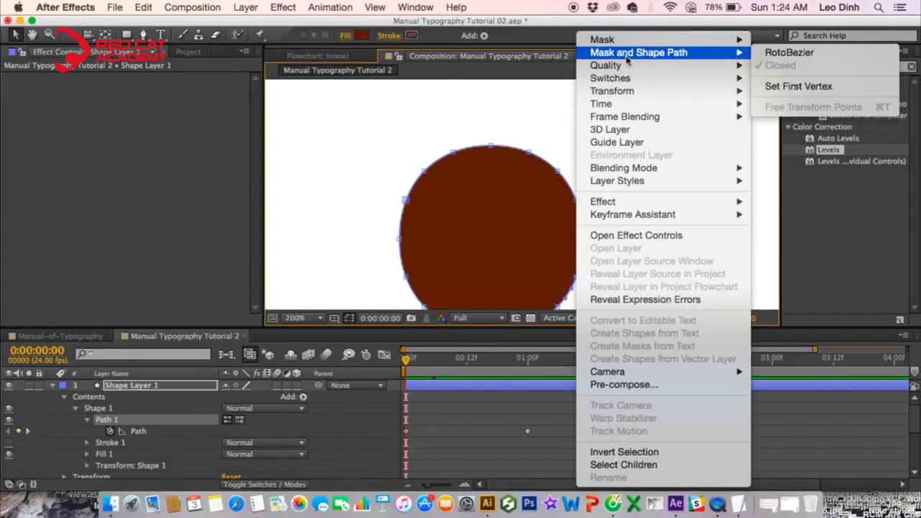
left_click(794, 87)
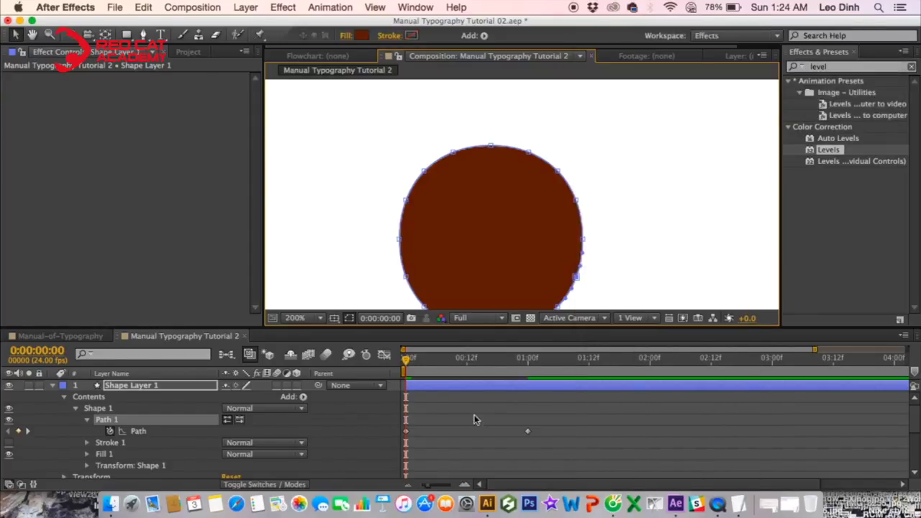
mouse_move(408, 359)
left_mouse_down()
mouse_move(538, 363)
mouse_move(407, 360)
left_mouse_up()
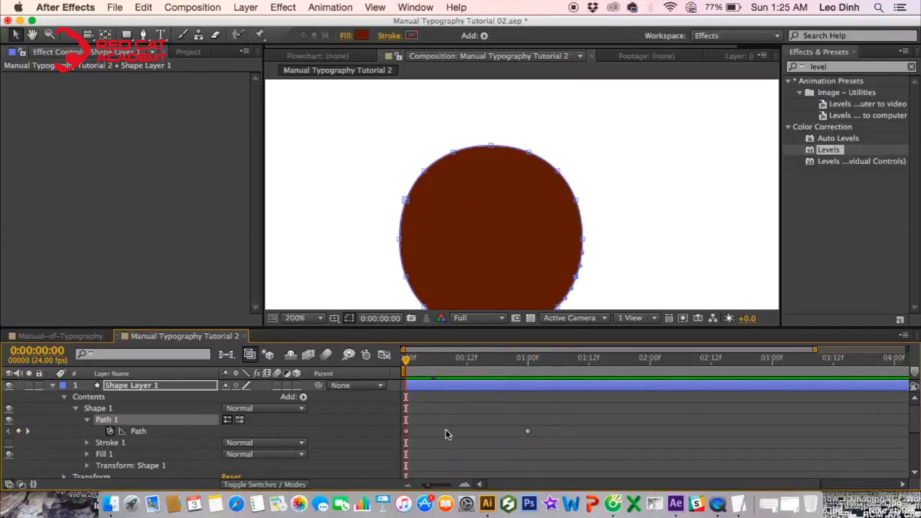
- Try making the lower-left vertex of the round path the first vertex at the initial keyframe, and preview the morph
left_click(406, 432)
left_click_drag(513, 260, 477, 210)
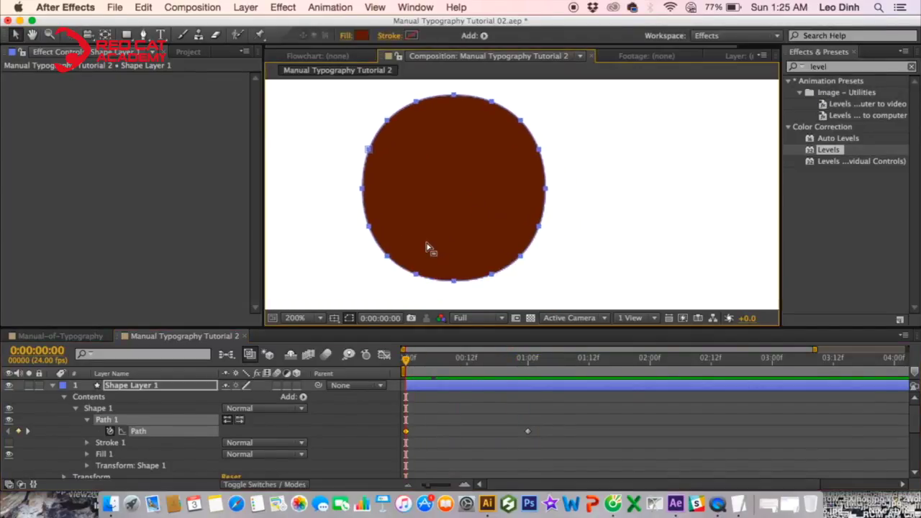
left_click(389, 261)
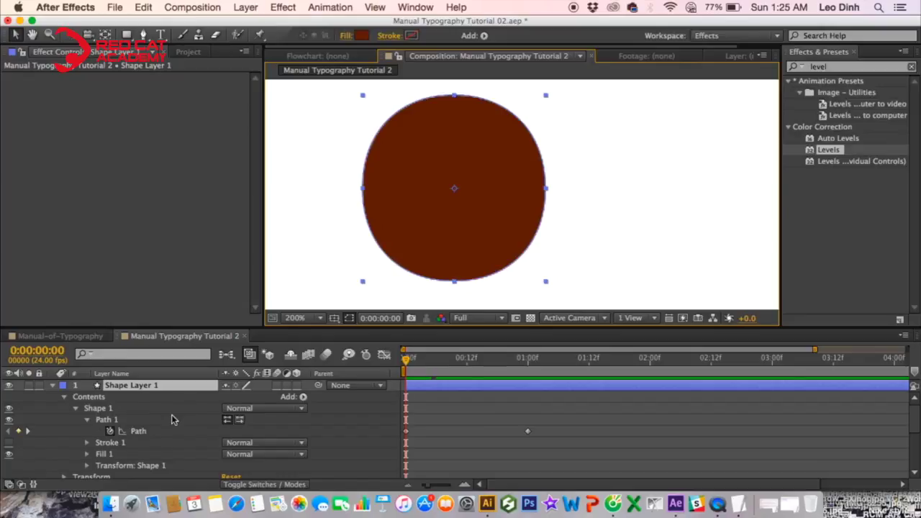
left_click(387, 260)
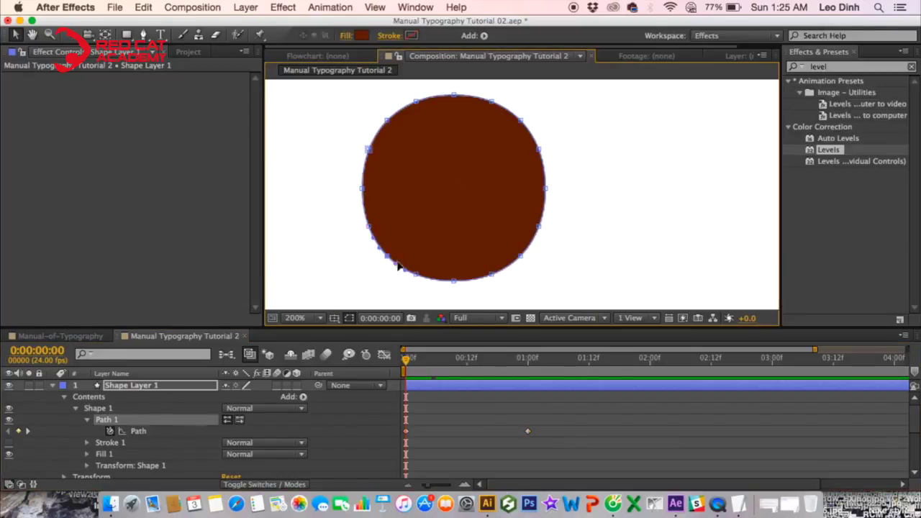
right_click(389, 263)
mouse_move(499, 56)
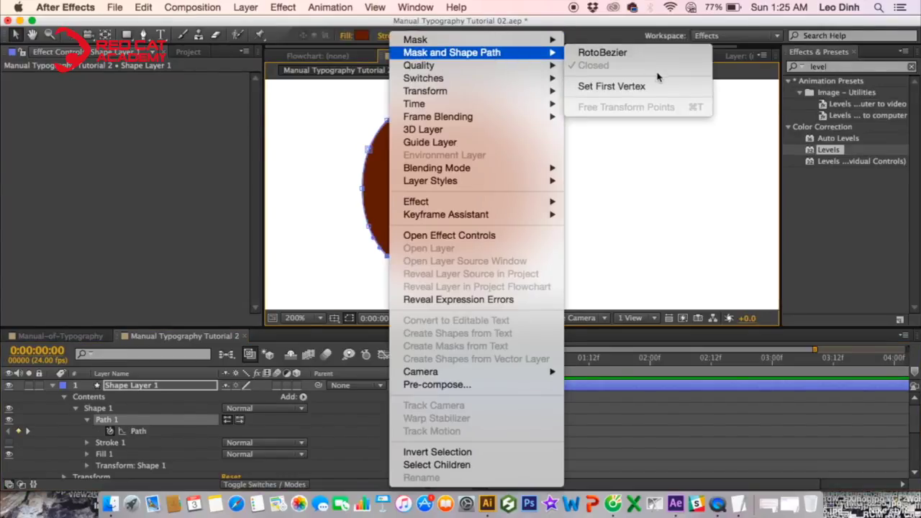
left_click(642, 88)
mouse_move(410, 362)
left_mouse_down()
mouse_move(525, 363)
mouse_move(401, 368)
left_mouse_up()
- Try using the topmost vertex of the round path as its first vertex, and play the morph
left_click(455, 96)
right_click(459, 100)
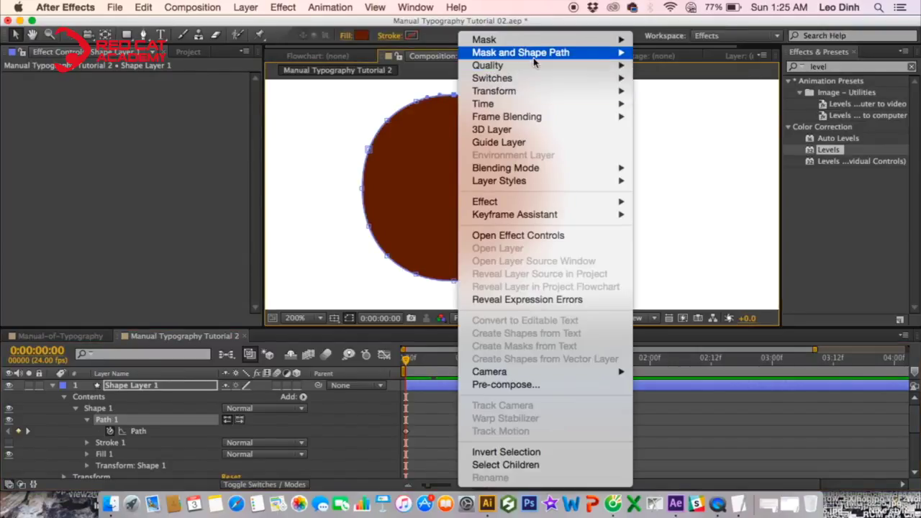
mouse_move(536, 57)
left_click(693, 89)
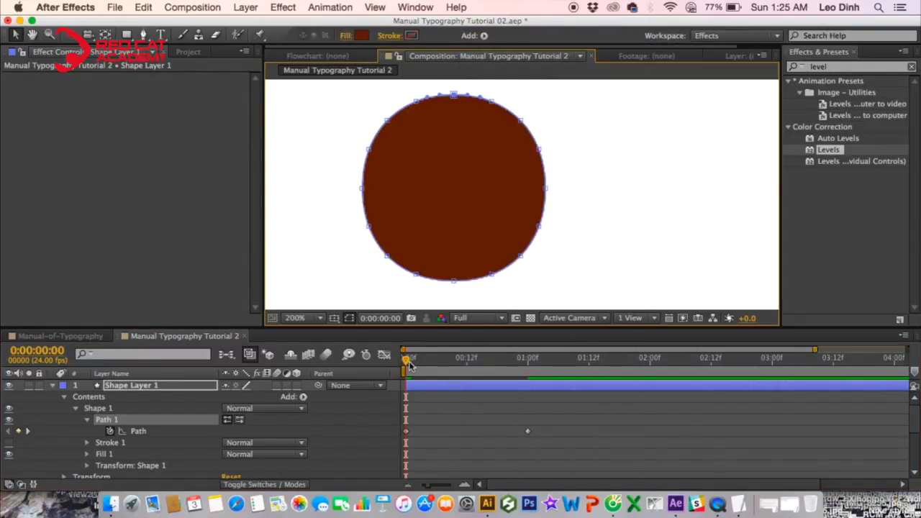
key("space")
key("space")
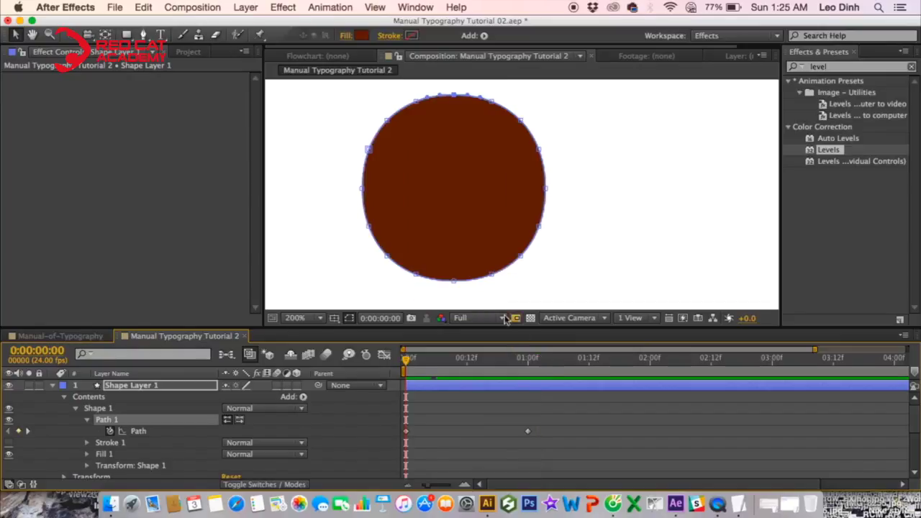
- Try setting the bottommost vertex of the round path as the first vertex, and preview the morph
right_click(454, 283)
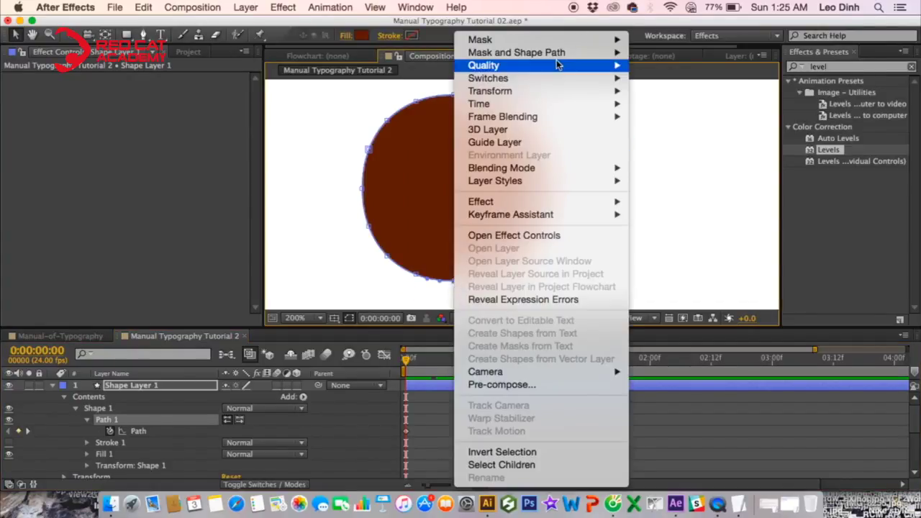
mouse_move(555, 56)
left_click(677, 87)
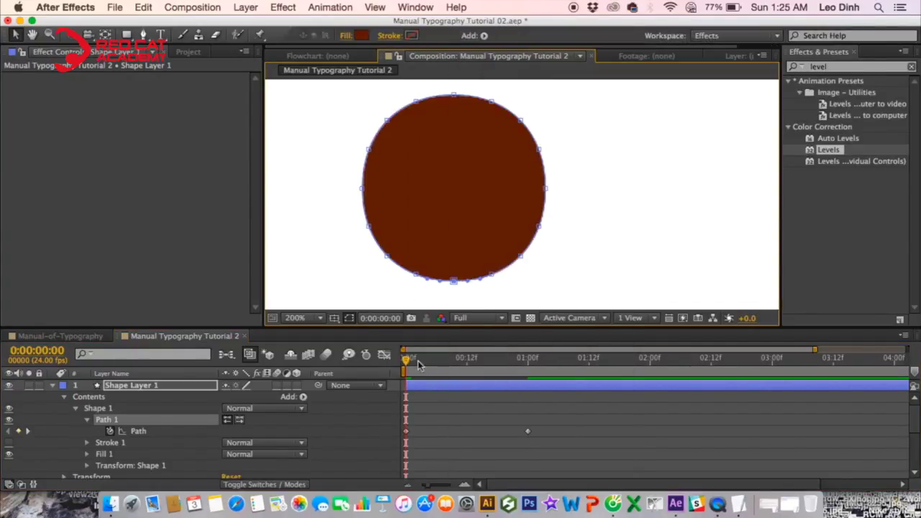
left_click(427, 360)
left_click_drag(439, 361, 403, 362)
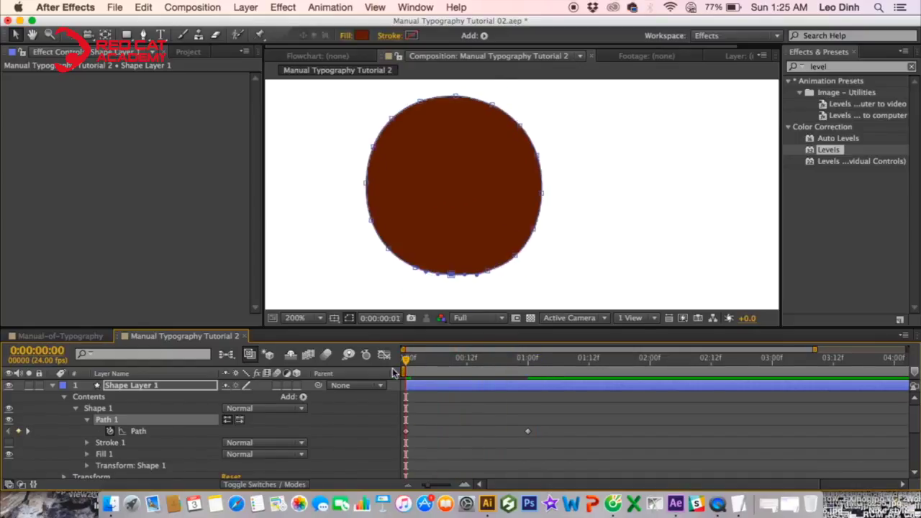
scroll(434, 182, "down", 1)
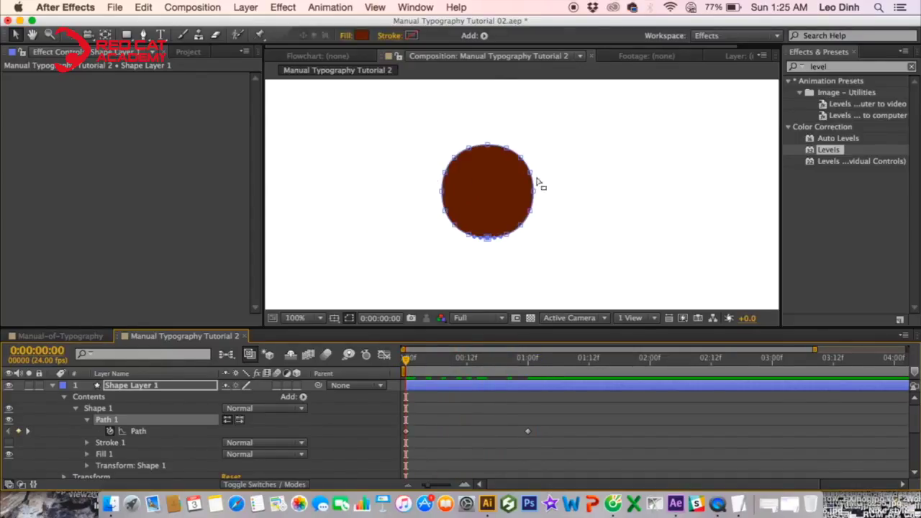
key("space")
left_click_drag(535, 178, 516, 207)
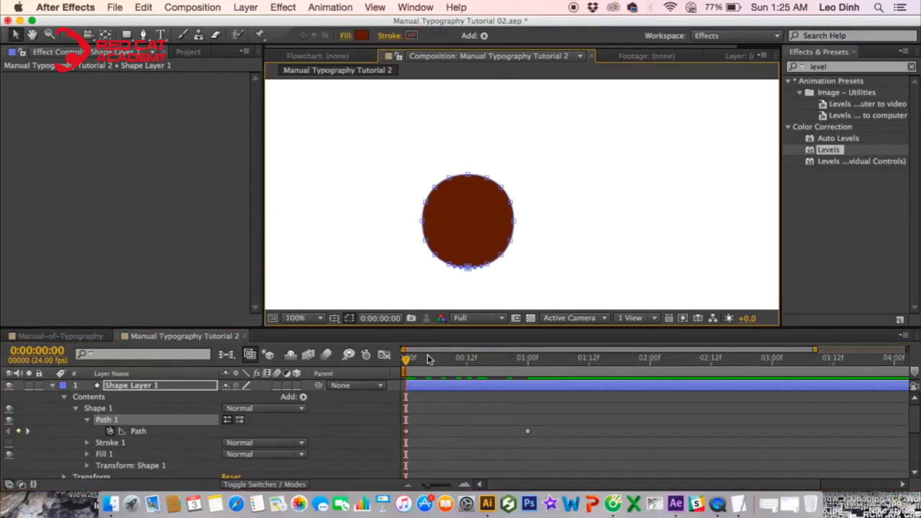
- Switch to Illustrator, draw a circle beside the round o, and select it for copying
left_click(123, 386)
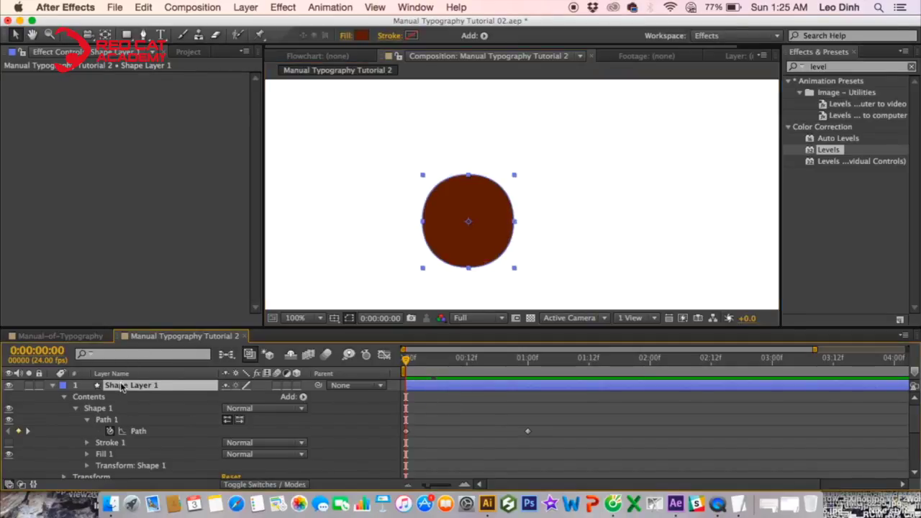
left_click(487, 504)
left_click_drag(54, 193, 101, 224)
left_click_drag(159, 250, 274, 193)
mouse_move(205, 205)
left_mouse_down()
mouse_move(353, 309)
mouse_move(354, 353)
left_mouse_up()
key("v")
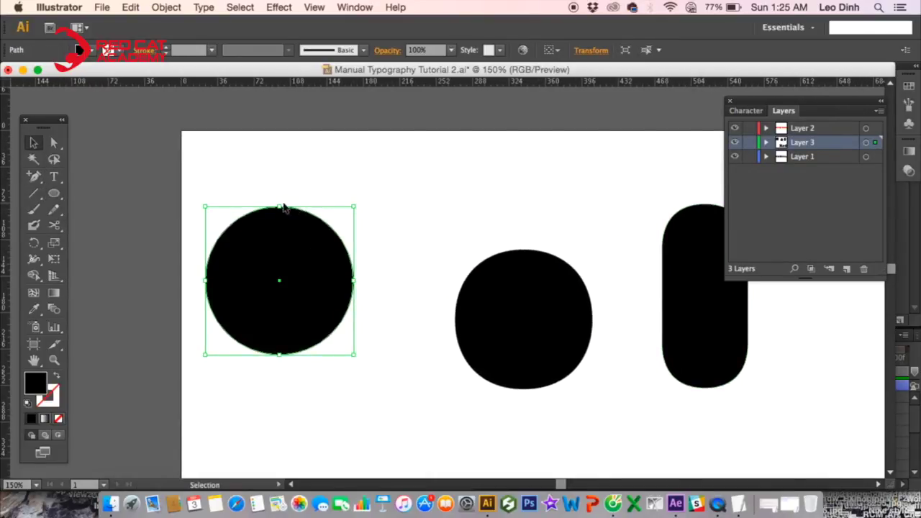
- Delete Shape Layer 1 in After Effects and paste the copied circle path into a new shape layer
left_click(675, 504)
key("Delete")
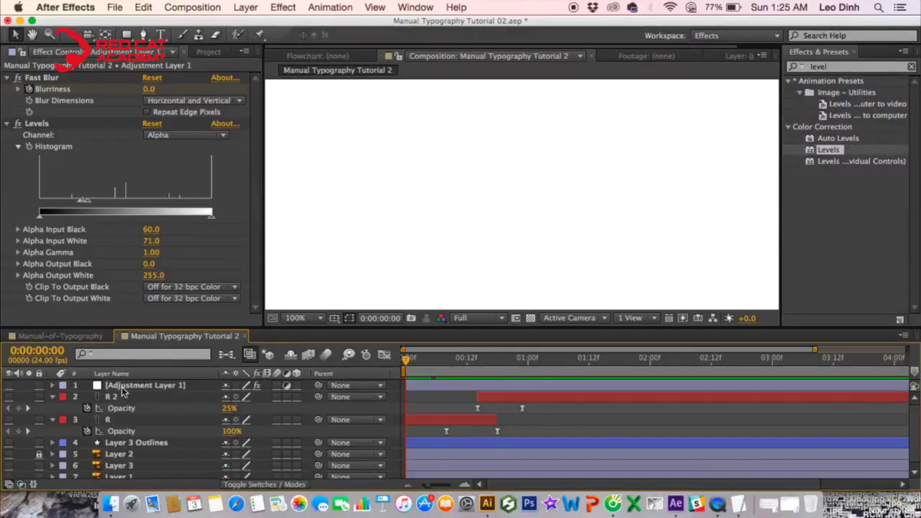
left_click(143, 34)
key("super+z")
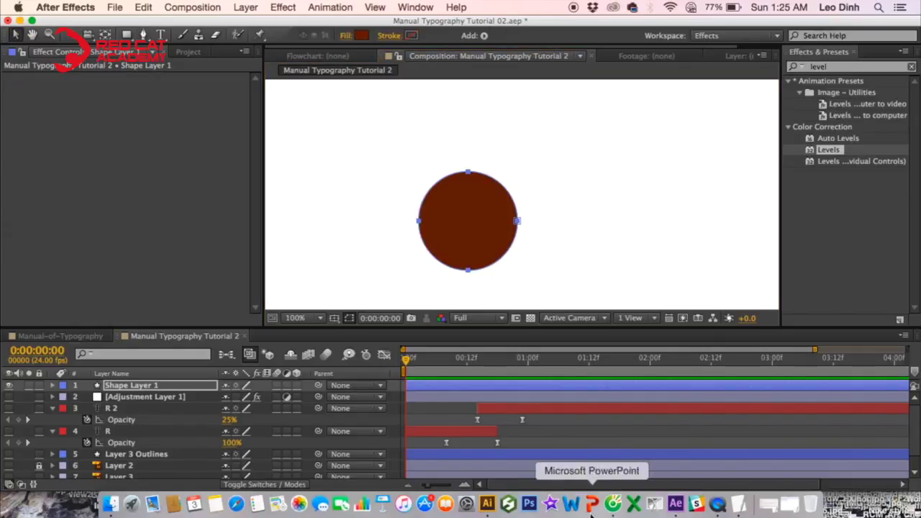
- In Illustrator, draw a square above and between the circle and the round o, and select it for copying
left_click(487, 503)
left_click(53, 193)
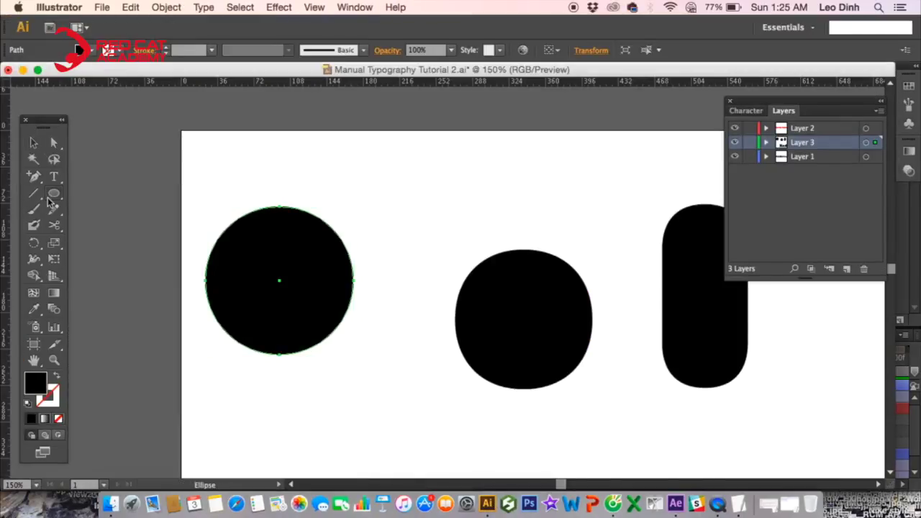
left_click_drag(419, 196, 309, 213)
left_click_drag(300, 146, 413, 258)
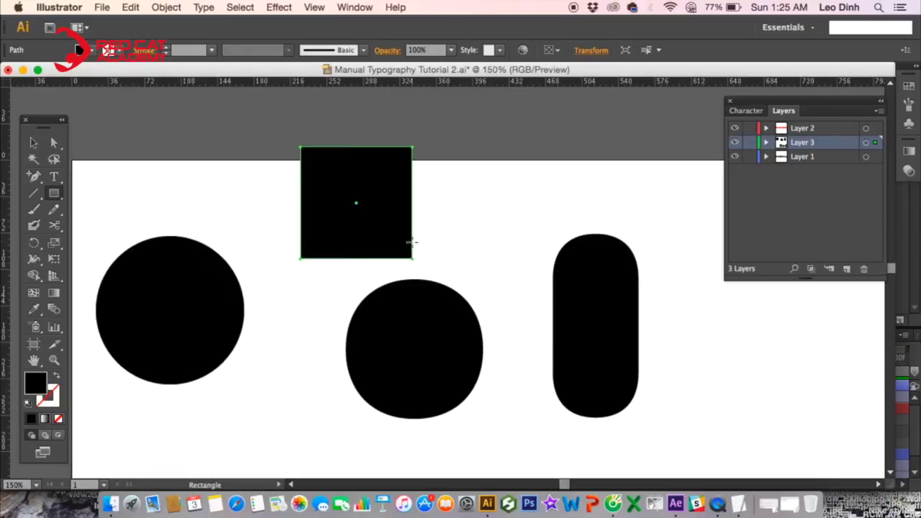
key("v")
left_click(384, 239)
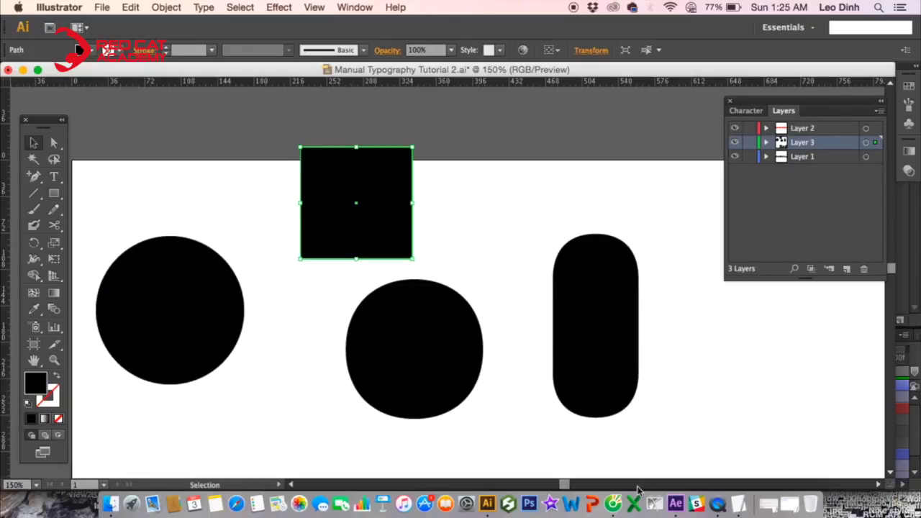
- Back in After Effects, add a keyframe for the circle's Path property at 0:00:00:00 on the new shape layer
left_click(677, 507)
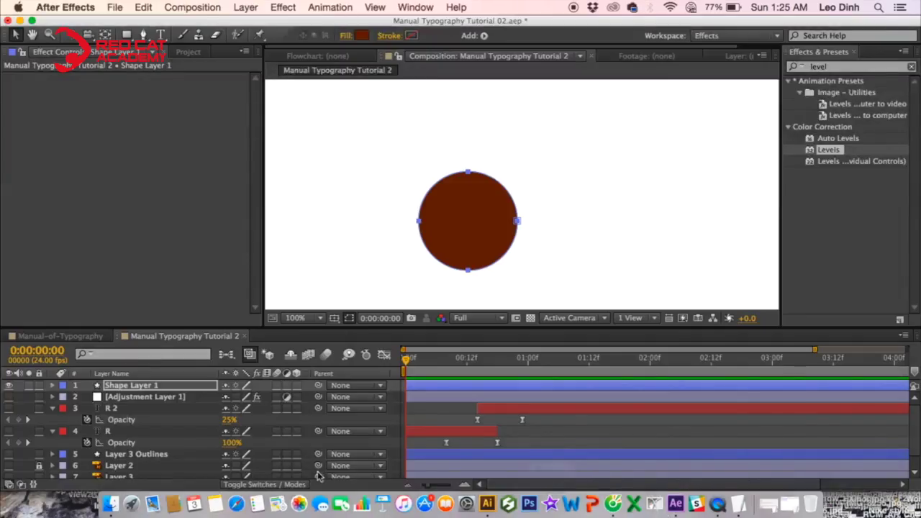
left_click(53, 385)
left_click(64, 398)
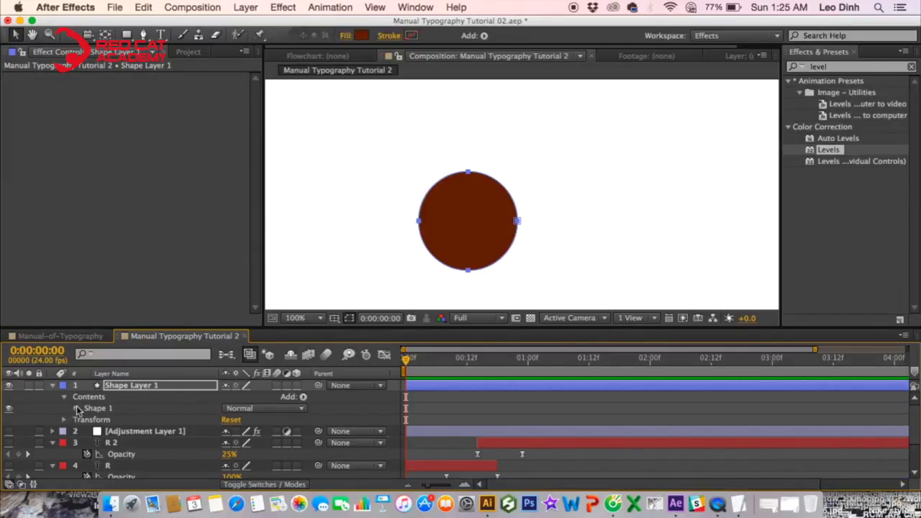
left_click(77, 409)
left_click(86, 419)
left_click(109, 432)
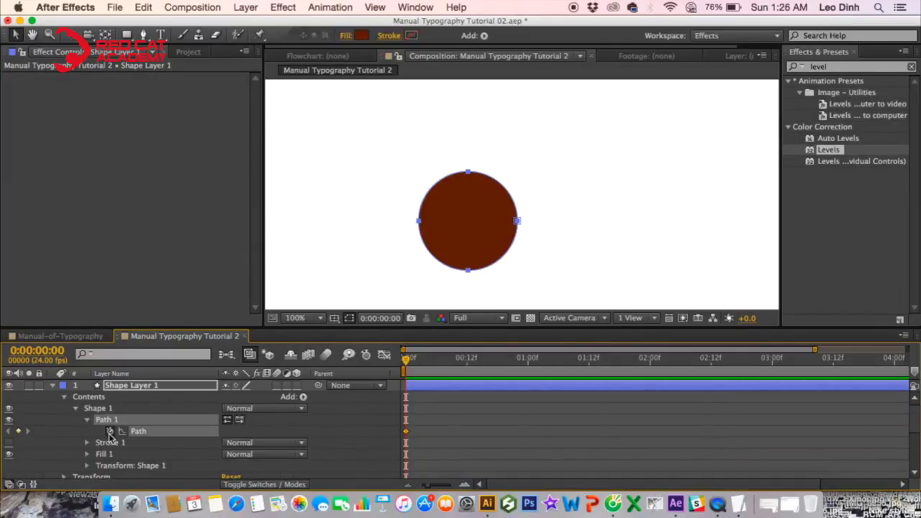
- Paste the square path into Path 1 at 0:00:01:00 and preview the morph from circle to square
left_click_drag(410, 363, 403, 381)
key("super+v")
left_click(452, 409)
key("space")
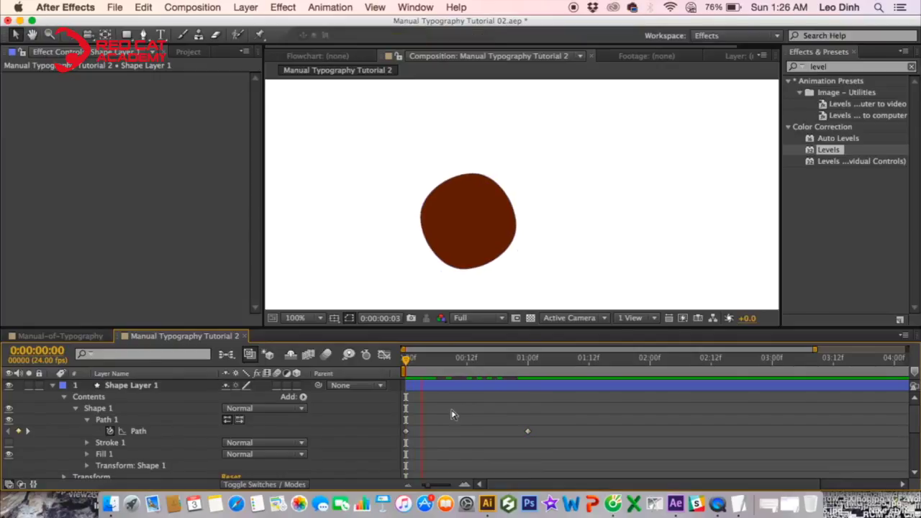
key("space")
left_click_drag(510, 364, 396, 371)
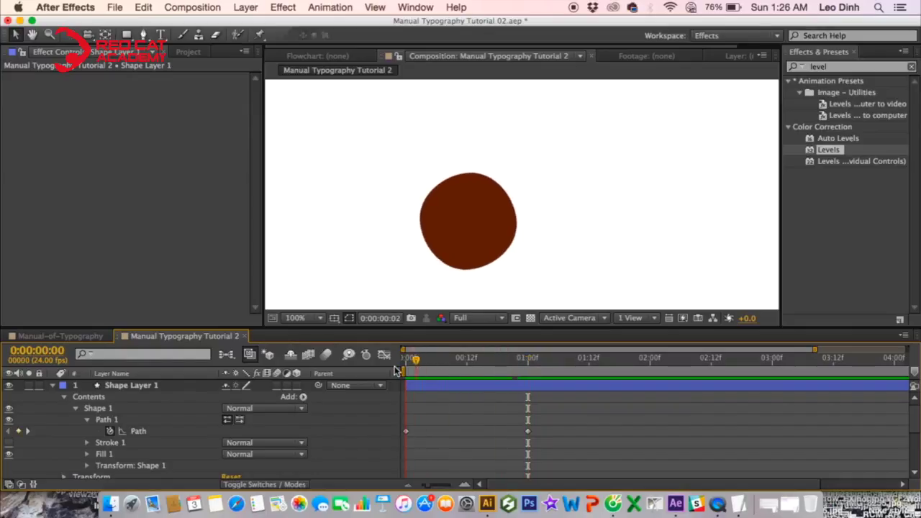
key("space")
left_click_drag(504, 273, 490, 258)
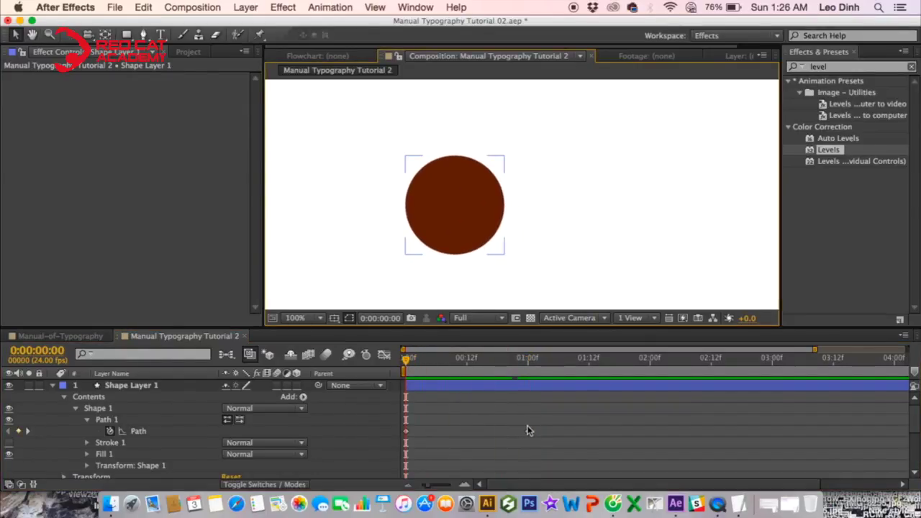
- In a taller timeline, collapse and hide Shape Layer 1, and move the current time to 0:00:00:17
left_click_drag(227, 327, 227, 303)
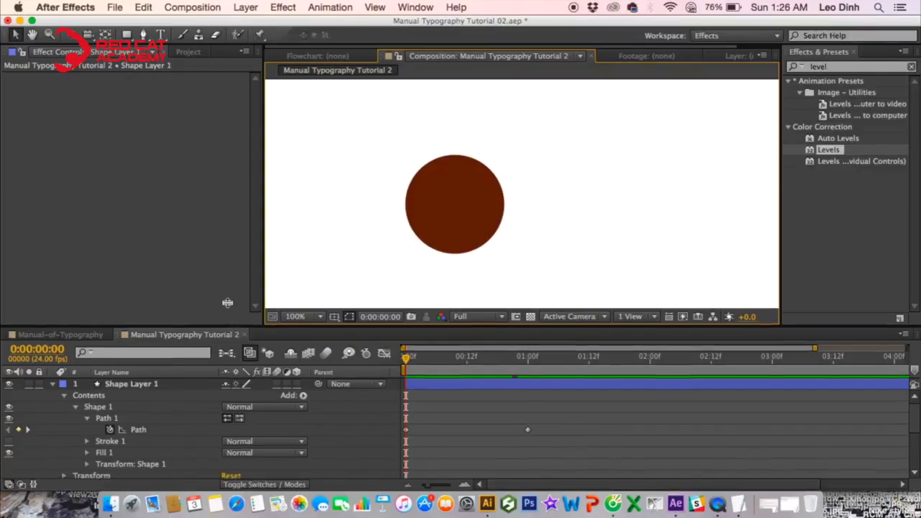
left_click(53, 359)
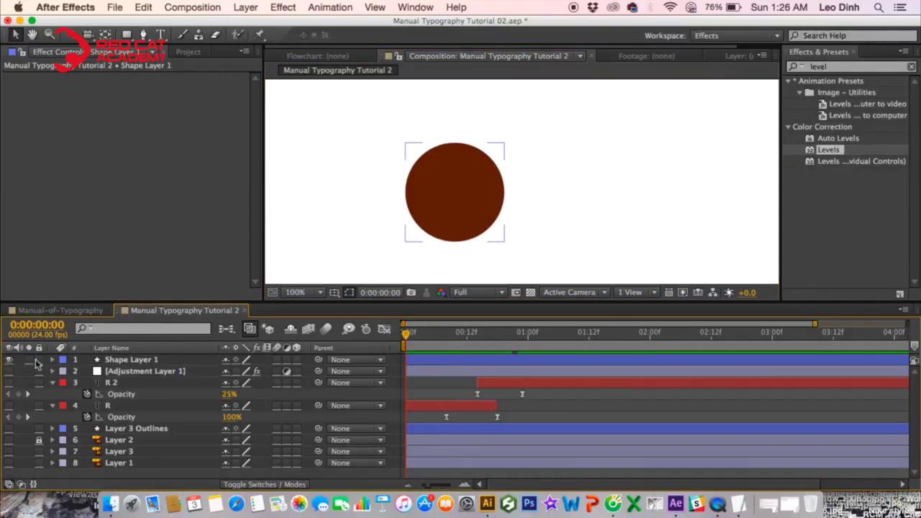
left_click(9, 360)
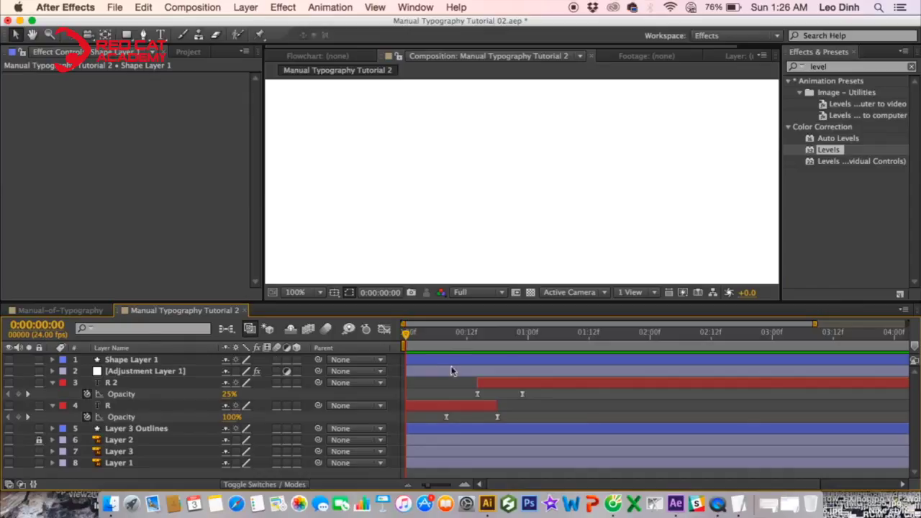
left_click_drag(443, 337, 494, 343)
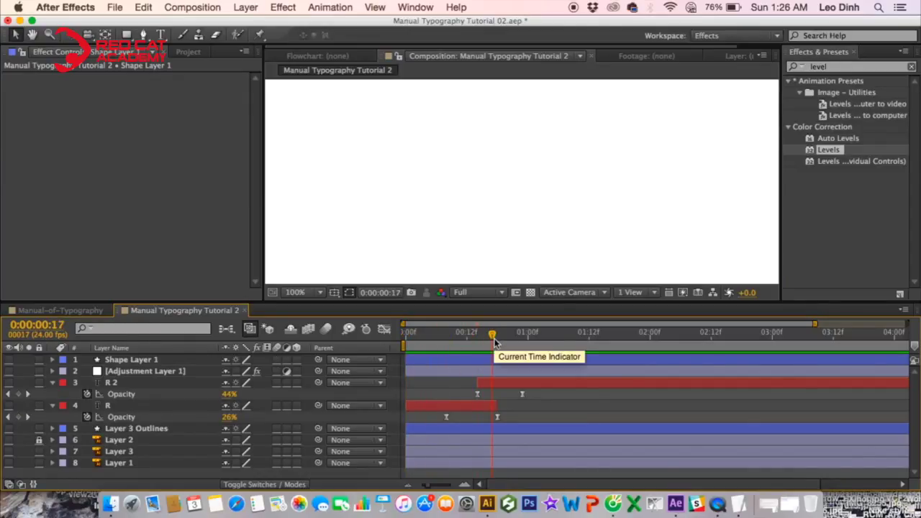
- Switch to the Manual-of-Typography composition and scrub forward to 0:00:14:09 to review its typography animation
left_click(77, 311)
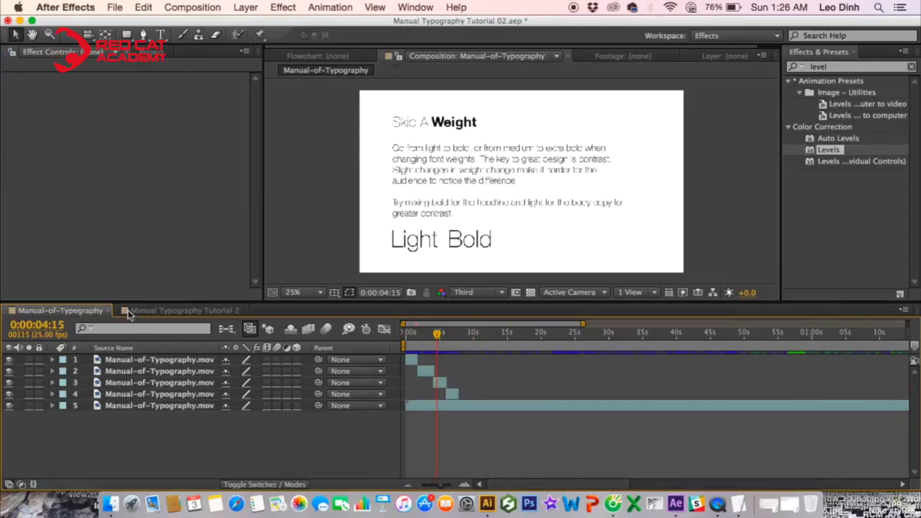
left_click_drag(435, 338, 504, 358)
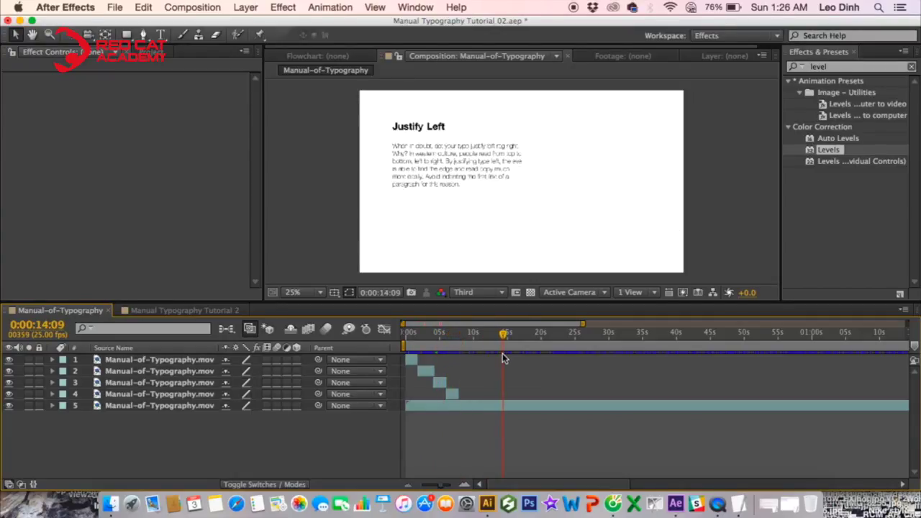